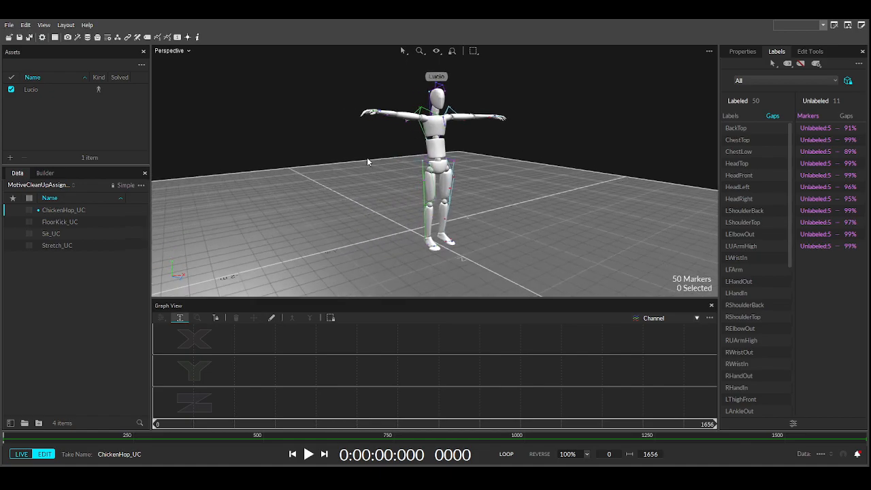
- Play the ChickenHop_UC take, pause it and scrub back near the start, then select the Lucio skeleton
middle_click_drag(412, 198, 383, 205)
scroll(403, 197, "down", 3)
right_click_drag(383, 206, 393, 207)
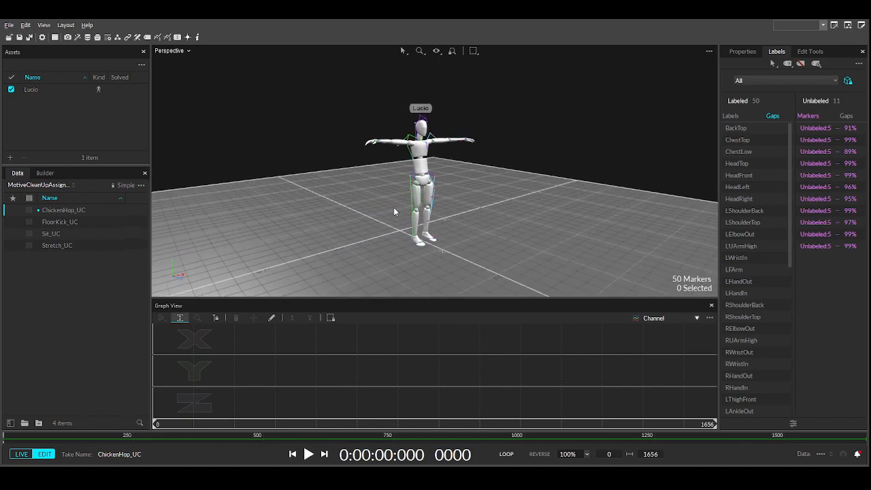
middle_click_drag(393, 207, 365, 202)
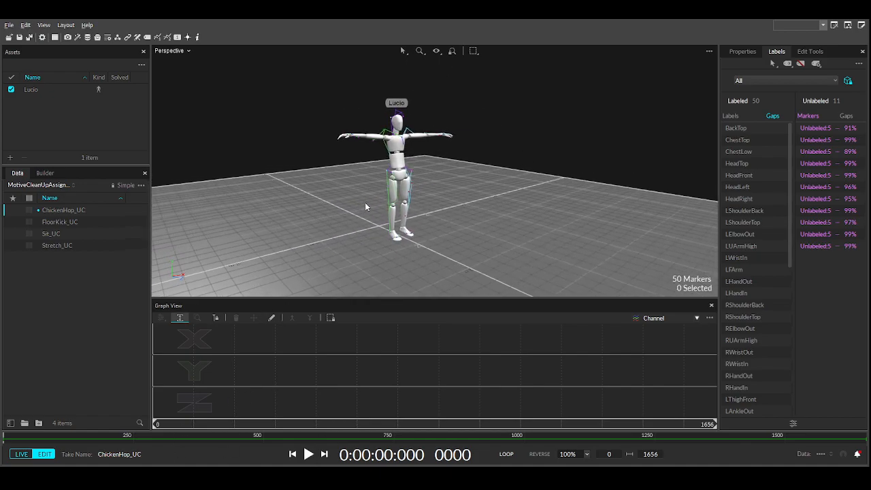
left_click(308, 454)
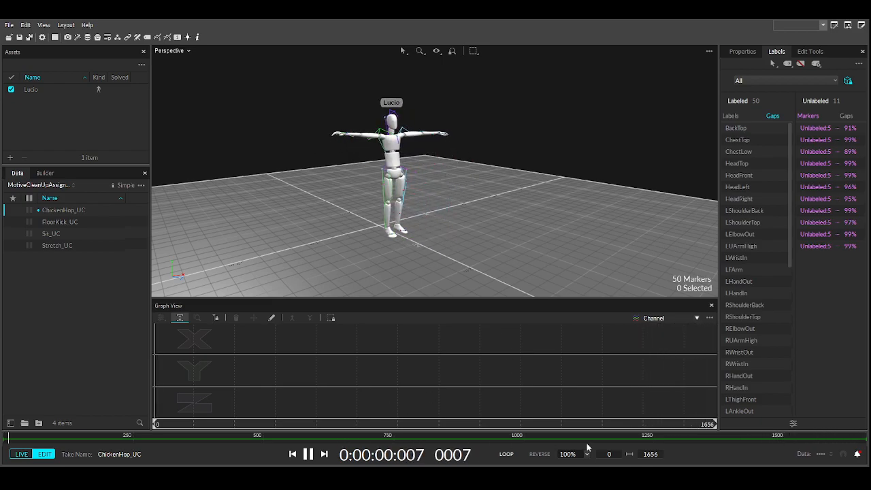
left_click(308, 454)
left_click_drag(192, 427, 158, 425)
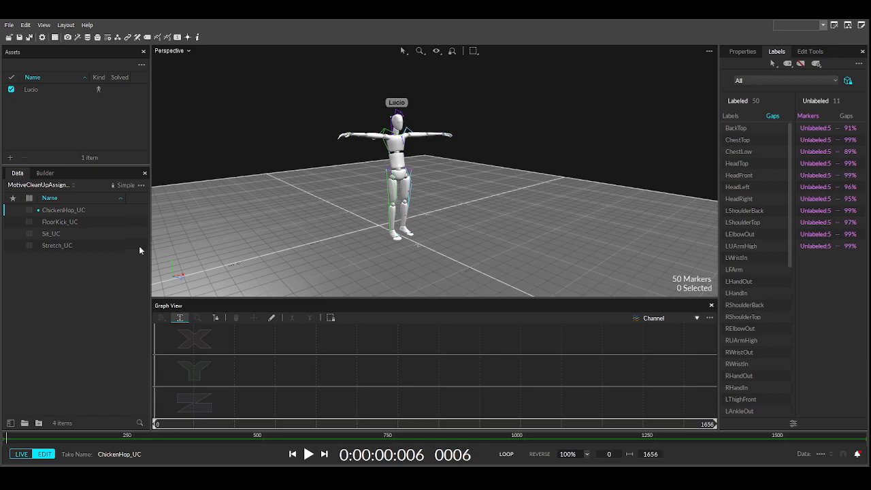
left_click(49, 93)
- Lower Lucio's Color opacity in Properties so the markers show through, then zoom in on the legs
left_click(741, 51)
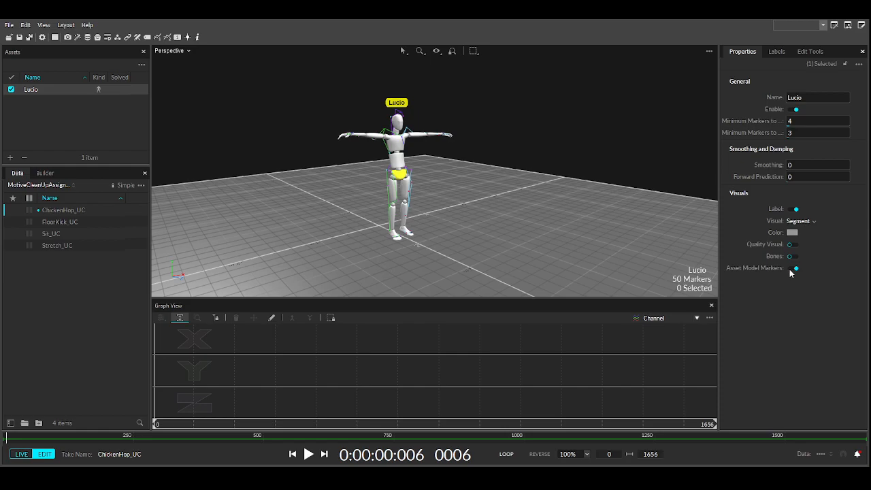
left_click_drag(778, 175, 771, 175)
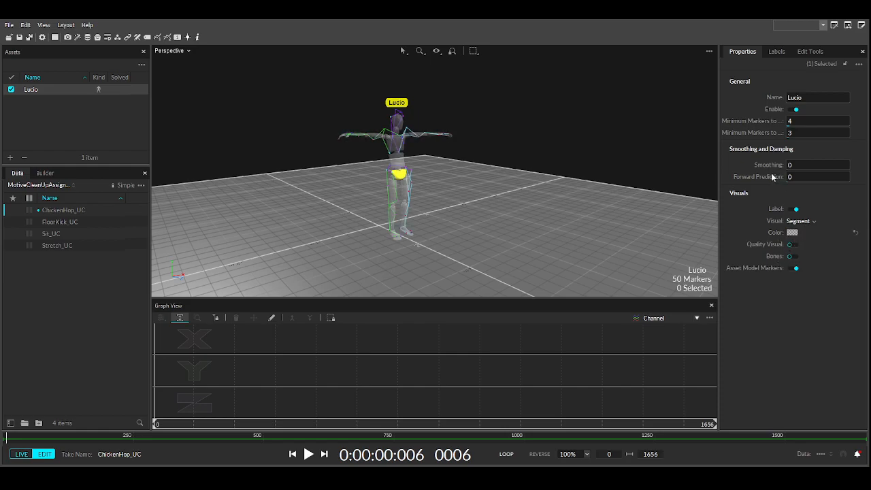
left_click(500, 189)
right_click_drag(501, 188, 465, 204)
scroll(571, 199, "up", 5)
scroll(519, 204, "down", 1)
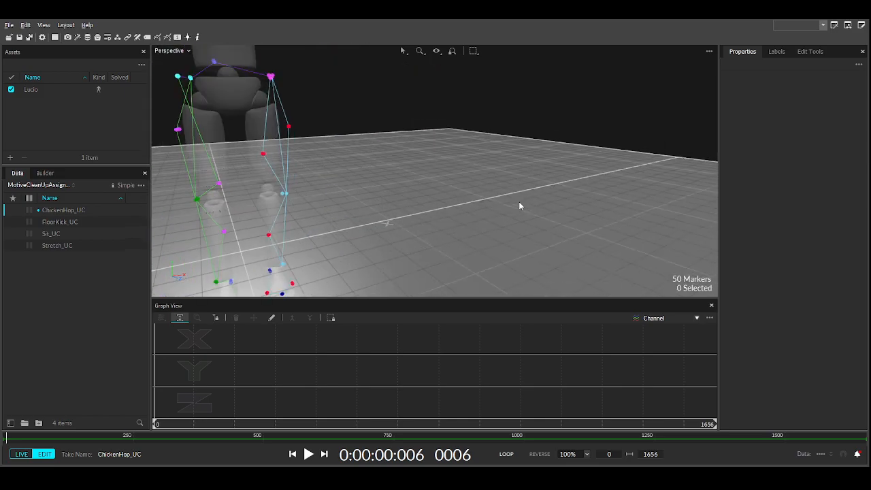
scroll(519, 205, "down", 4)
middle_click_drag(474, 199, 482, 231)
- Open Lucio's marker label list and inspect the BackTop and LWristOut marker curves
left_click(811, 53)
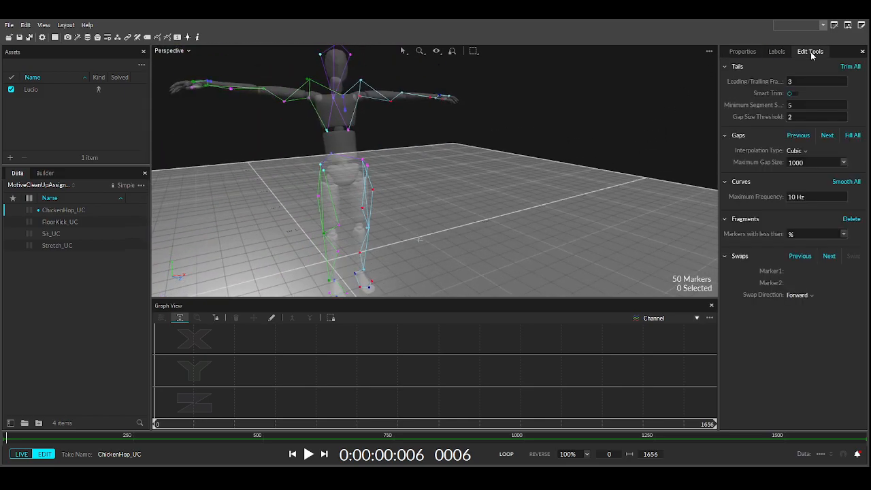
left_click(776, 52)
right_click_drag(549, 164, 606, 185)
left_click(735, 129)
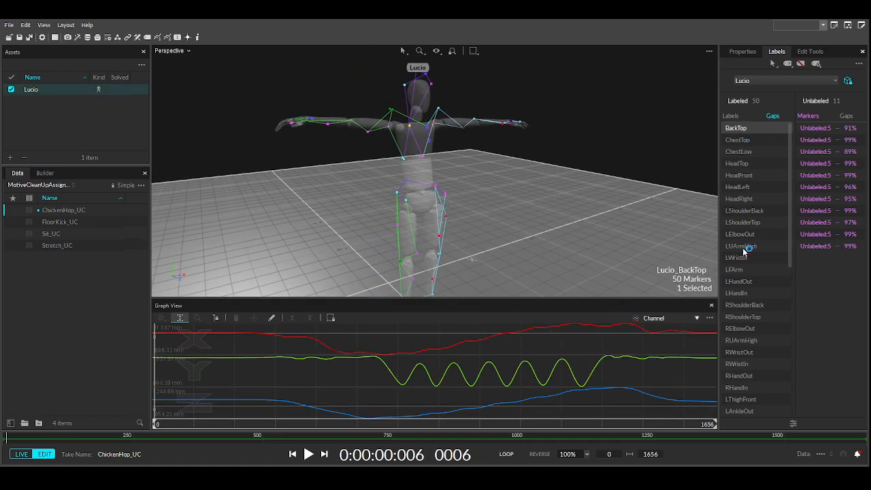
scroll(749, 286, "down", 2)
scroll(759, 367, "down", 1)
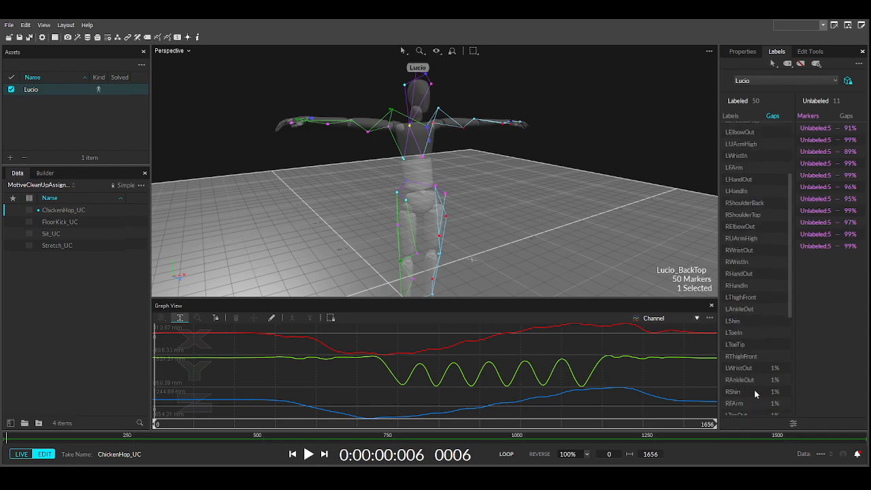
left_click(742, 369)
right_click_drag(434, 246, 279, 211)
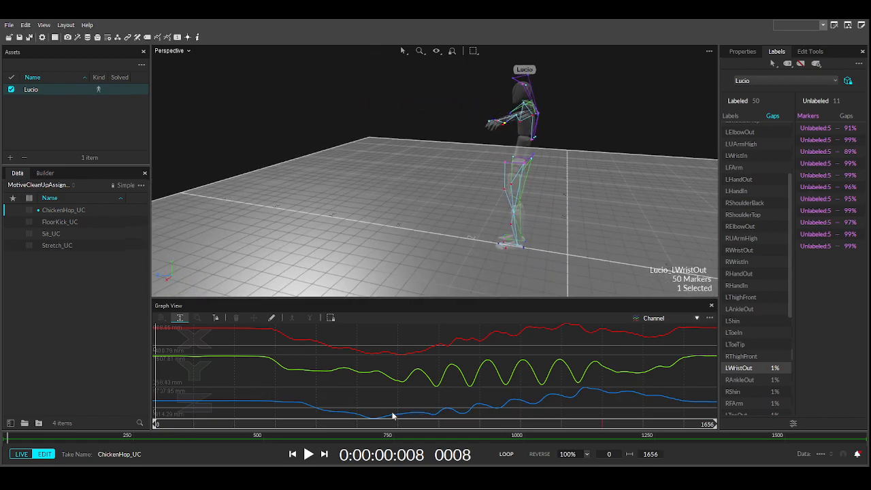
- Select the RAnkleOut marker late in the take and step back to frame 1312
left_click_drag(587, 425, 600, 425)
left_click(814, 51)
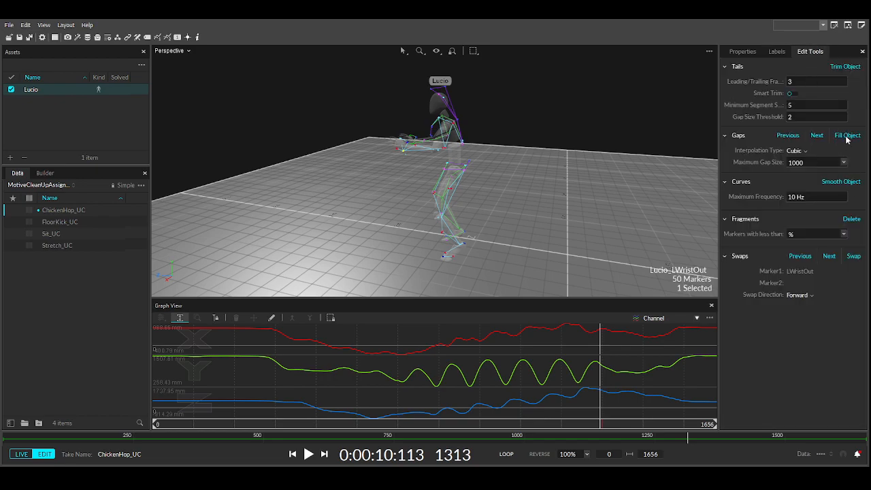
left_click(776, 53)
left_click(757, 380)
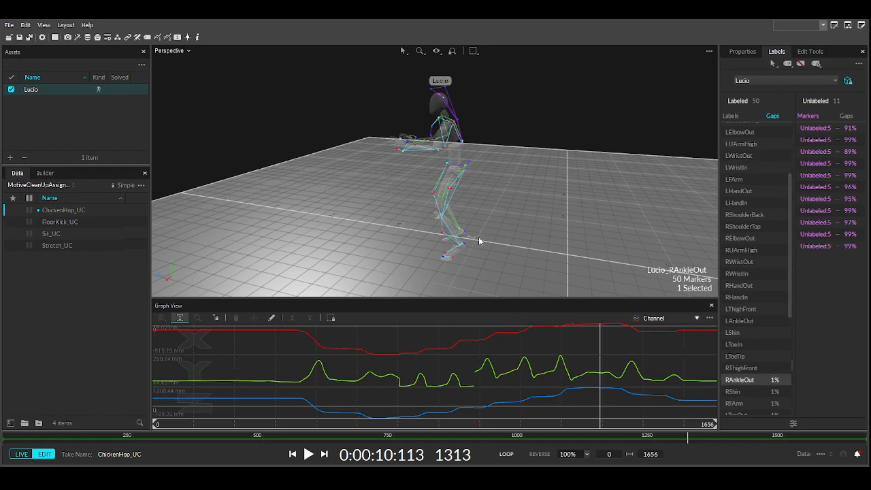
key("Left")
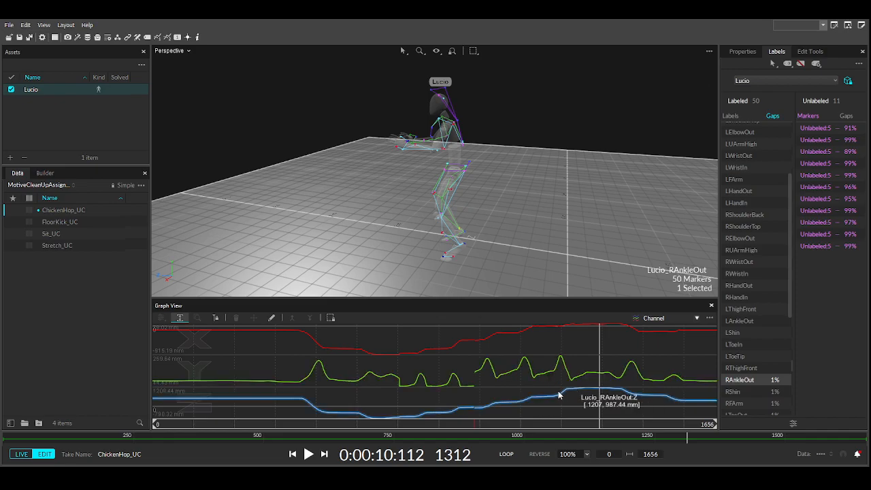
- Orbit and pan around Lucio's hips, legs and upper body, then clear the marker selection
right_click_drag(432, 192, 607, 165)
scroll(607, 166, "up", 7)
scroll(596, 169, "down", 3)
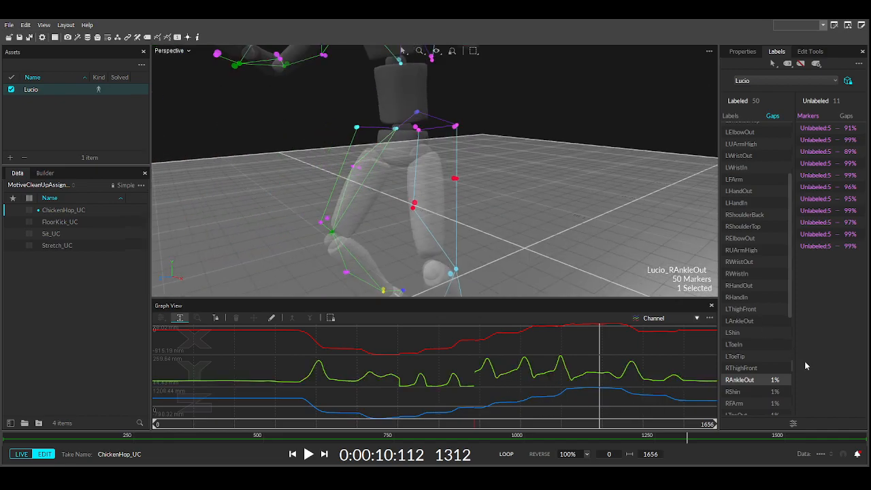
right_click_drag(407, 181, 422, 185)
scroll(409, 188, "down", 3)
middle_click_drag(409, 189, 476, 96)
right_click_drag(476, 96, 501, 132)
middle_click_drag(500, 132, 498, 184)
right_click_drag(498, 183, 444, 147)
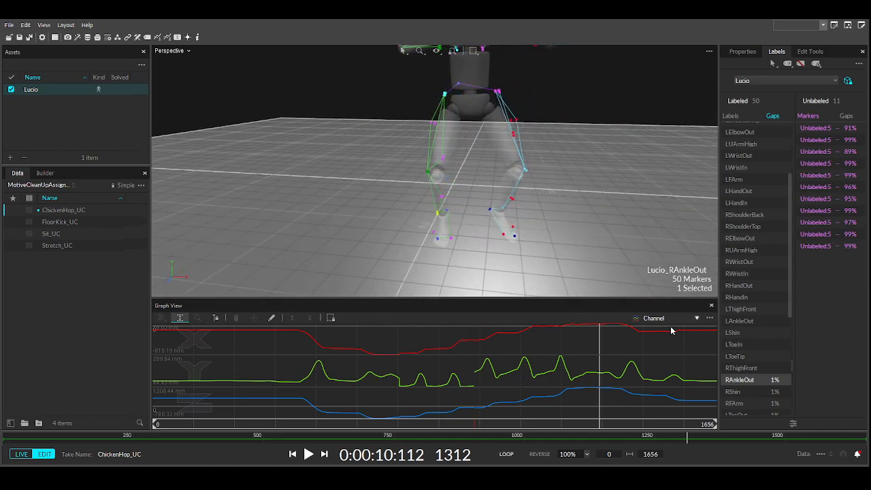
right_click_drag(482, 197, 443, 153)
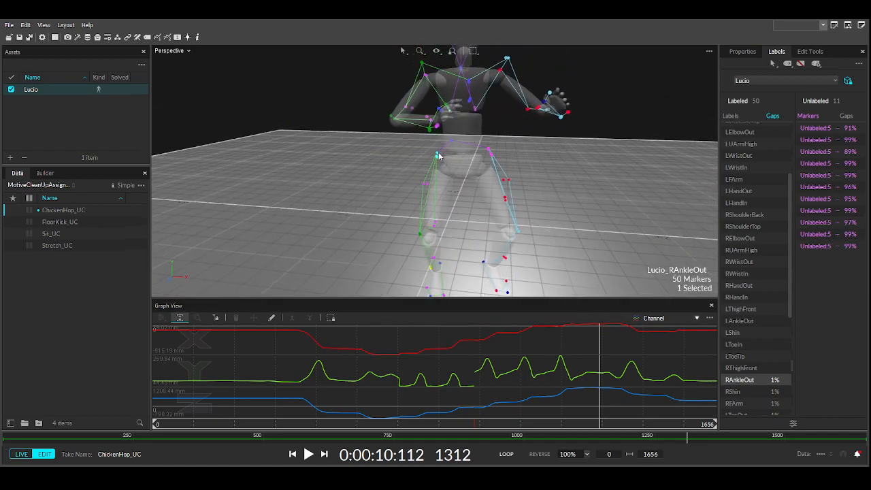
left_click(437, 162)
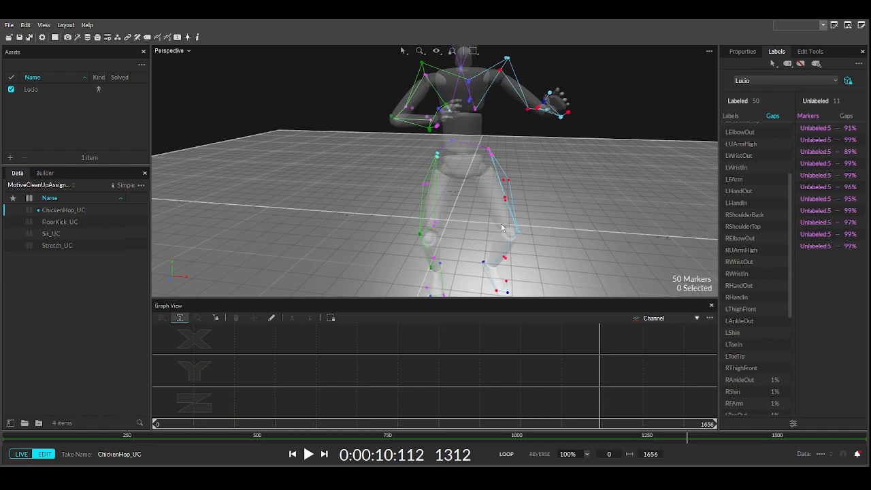
right_click_drag(374, 203, 480, 150)
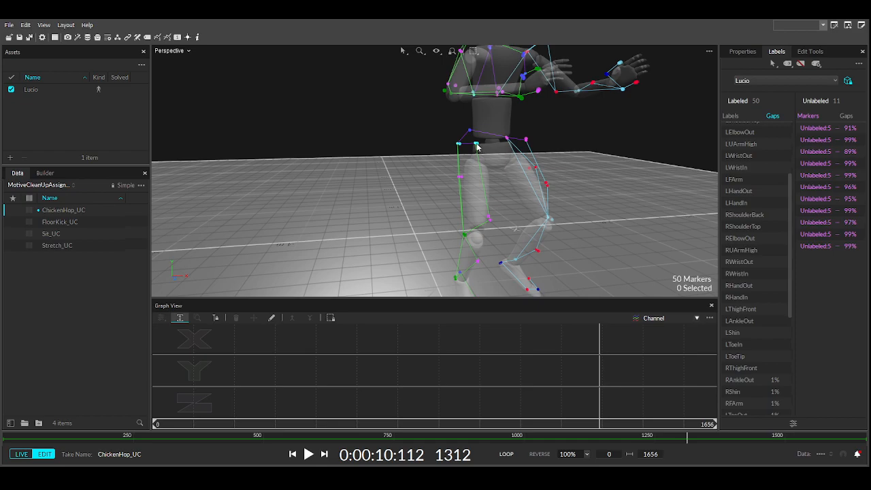
- Check the WaistRFront, WaistRBack and WaistLFront markers, then select WaistLBack
left_click(476, 145)
right_click_drag(622, 262, 615, 209)
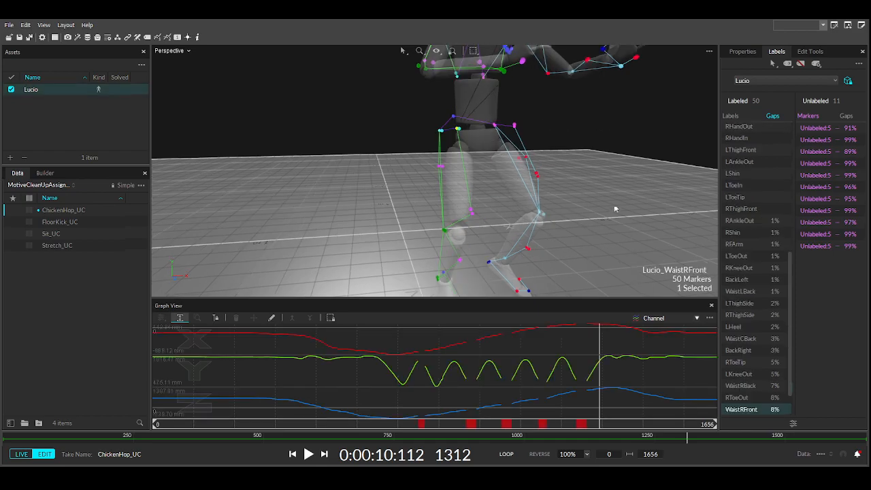
left_click(441, 131)
right_click_drag(441, 133, 430, 156)
left_click(456, 148)
mouse_move(508, 171)
right_mouse_down()
mouse_move(490, 153)
mouse_move(497, 146)
mouse_move(506, 170)
mouse_move(449, 170)
right_mouse_up()
left_click(506, 148)
left_click(506, 147)
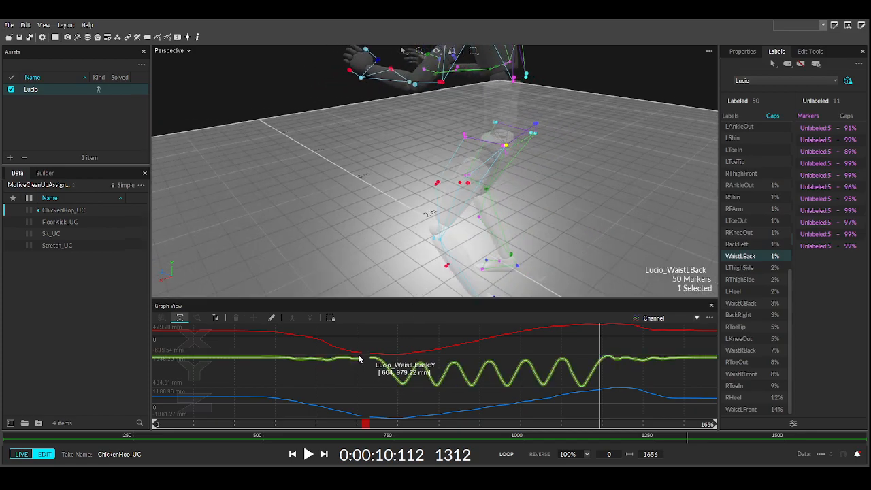
- Smooth the whole WaistLBack trajectory with Smooth Object
left_click_drag(356, 350, 376, 376)
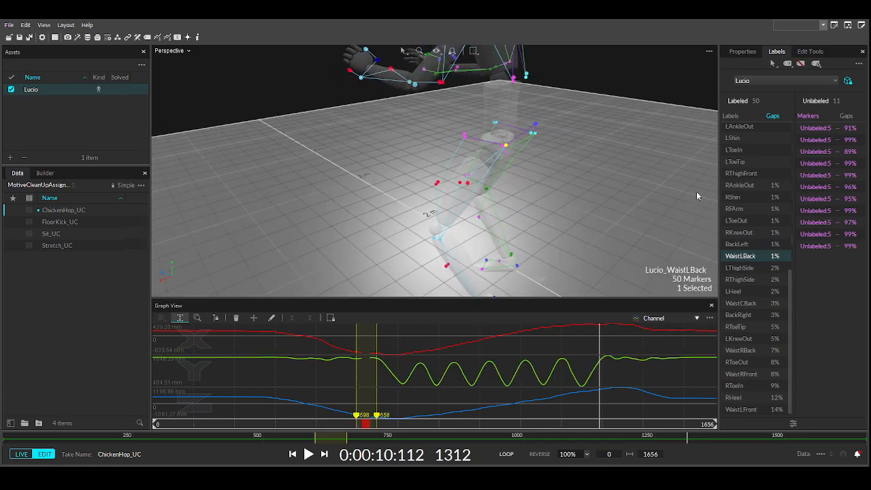
left_click(810, 51)
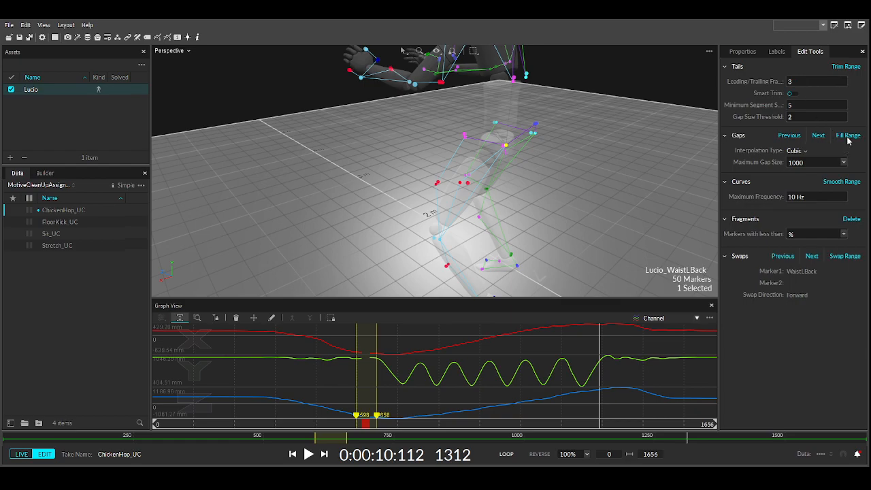
left_click(502, 350)
left_click(835, 184)
- Fill the gap in WaistCBack's trajectory and smooth it three times
middle_click_drag(516, 163, 544, 240)
scroll(596, 240, "up", 5)
right_click_drag(595, 240, 393, 186)
left_click(503, 167)
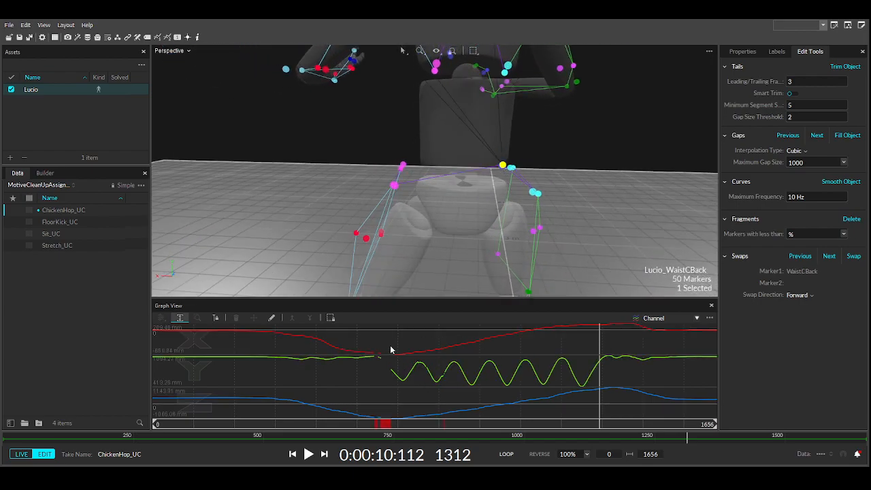
left_click(838, 140)
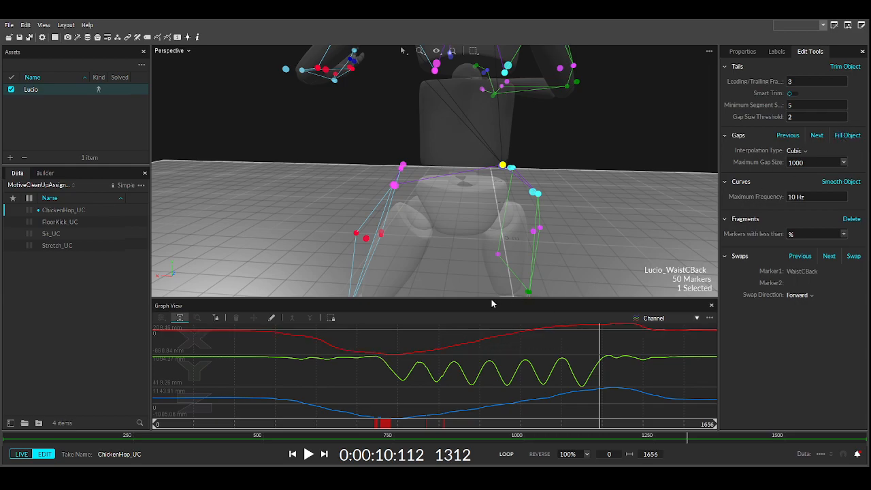
left_click(836, 182)
left_click(836, 183)
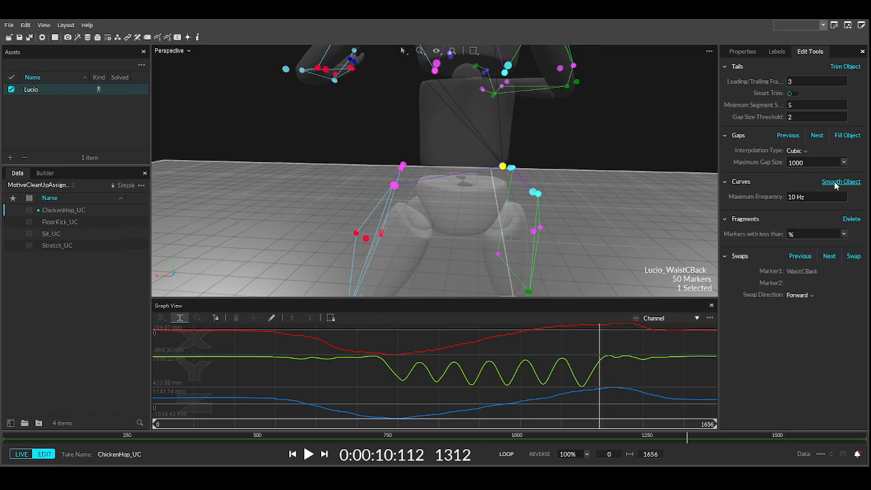
left_click(836, 184)
right_click_drag(515, 205, 492, 211)
left_click(544, 198)
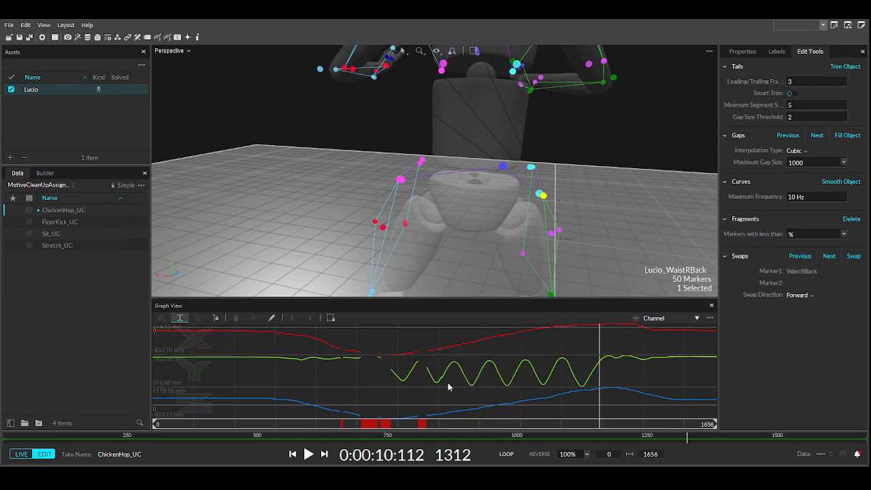
- Zoom the graph to frames 864–919, restore the full range, and scrub back to frame 615
right_click_drag(447, 382, 465, 381, "alt")
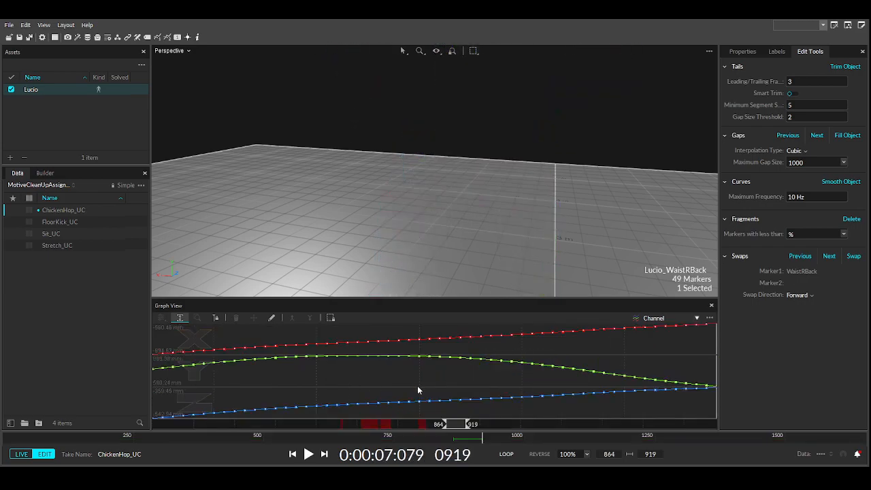
key("shift+z")
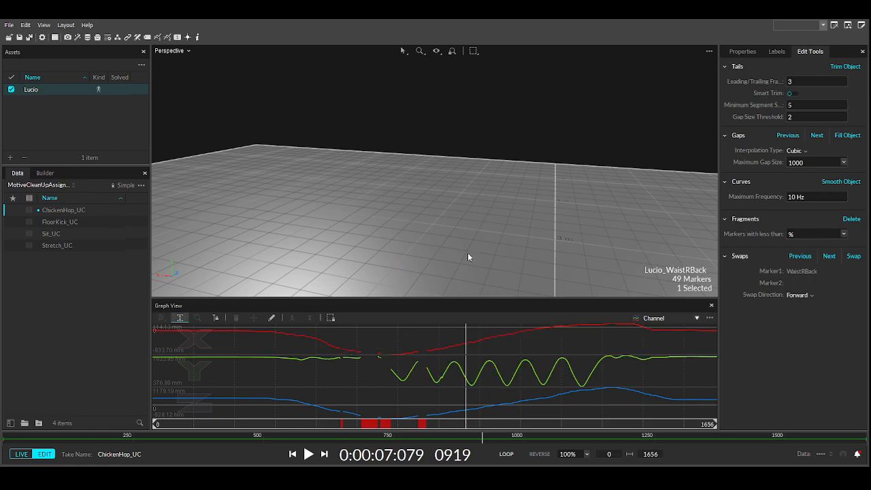
right_click_drag(462, 257, 389, 239)
middle_click_drag(388, 239, 445, 197)
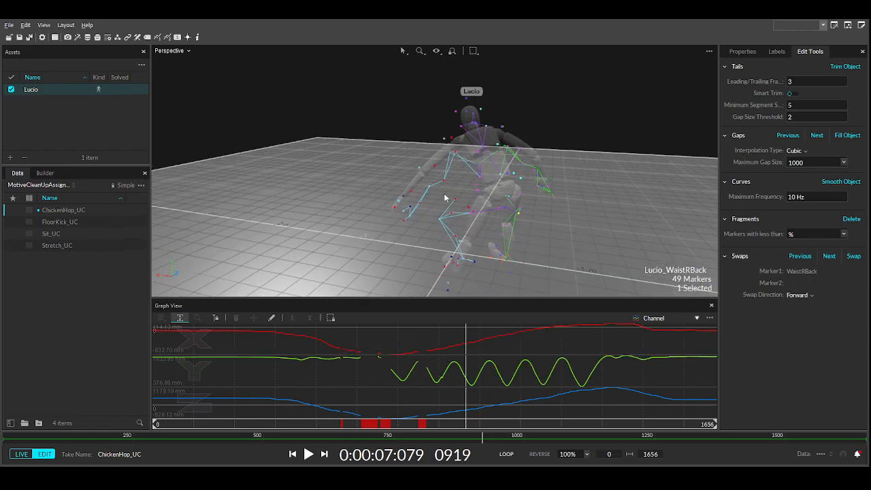
scroll(458, 238, "up", 4)
mouse_move(408, 428)
left_mouse_down()
mouse_move(157, 418)
mouse_move(378, 415)
left_mouse_up()
scroll(572, 167, "down", 5)
right_click_drag(536, 175, 380, 182)
scroll(401, 182, "up", 3)
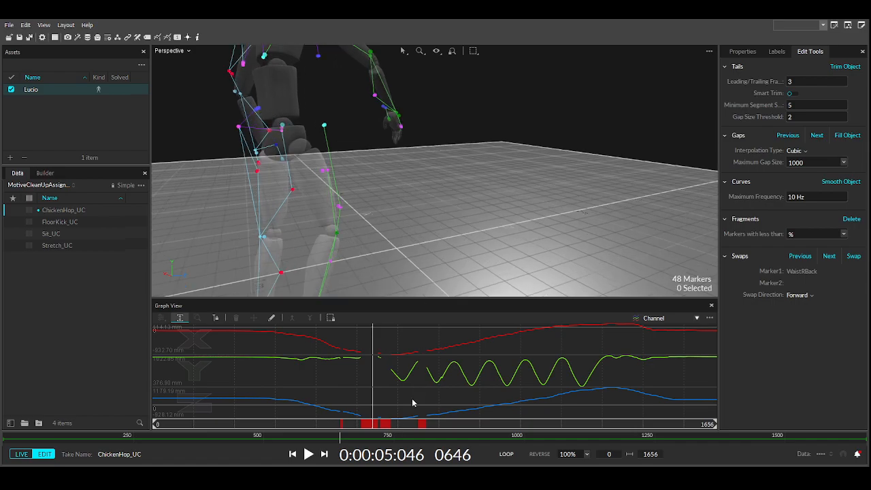
mouse_move(373, 423)
left_mouse_down()
mouse_move(336, 423)
mouse_move(382, 423)
left_mouse_up()
- Move to frame 646 and select WaistRBack together with WaistLBack
mouse_move(280, 253)
right_mouse_down()
mouse_move(301, 177)
mouse_move(438, 215)
mouse_move(462, 236)
mouse_move(449, 240)
mouse_move(477, 233)
right_mouse_up()
left_click(490, 207)
left_click(475, 232)
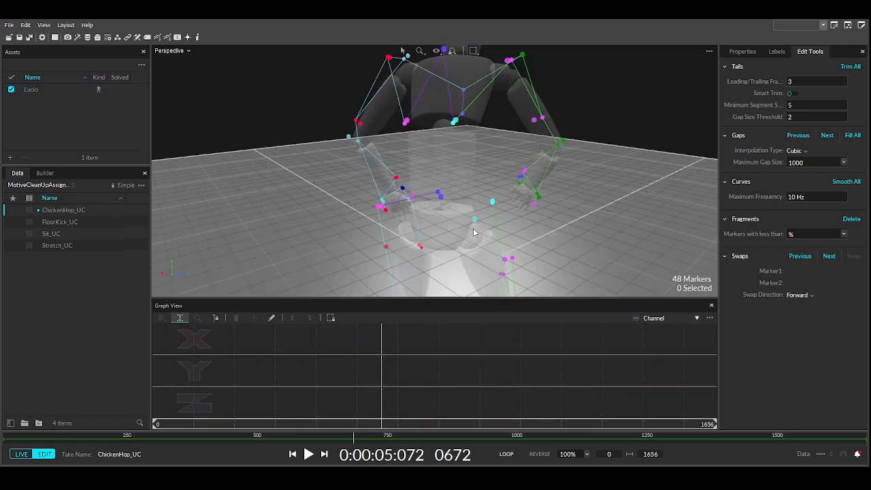
left_click_drag(383, 422, 350, 422)
left_click(514, 181)
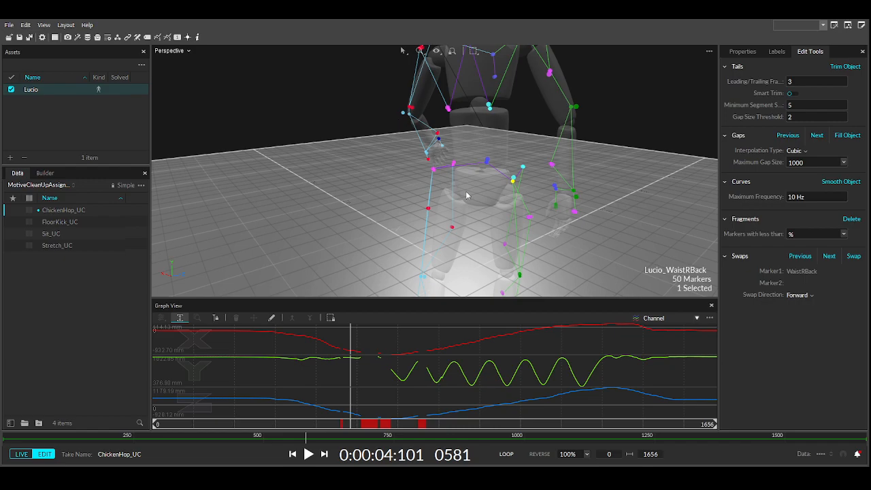
right_click_drag(470, 176, 488, 169)
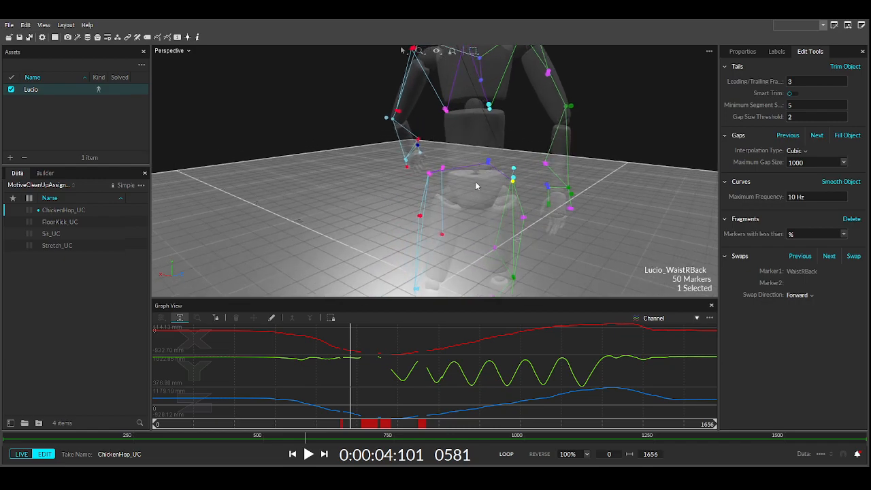
left_click(429, 173, "ctrl")
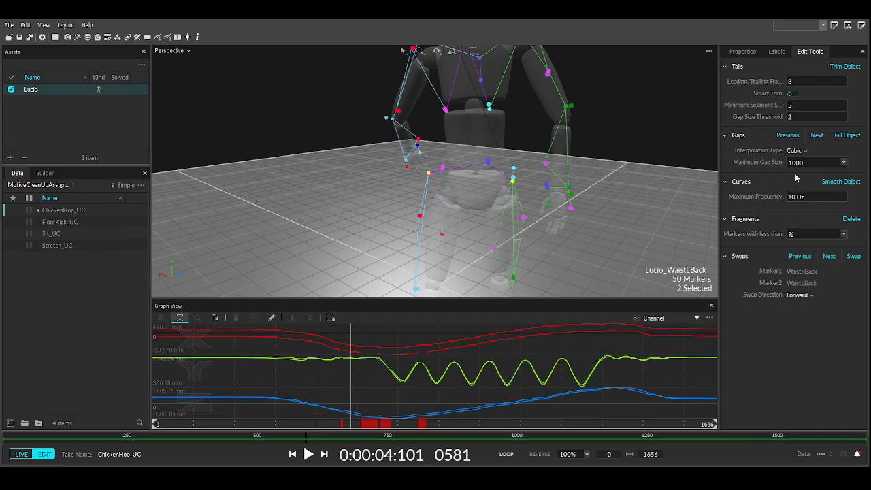
- Switch to Pattern-Based interpolation, fill WaistLBack's gaps using WaistRBack as pattern, and smooth WaistRBack
left_click(817, 204)
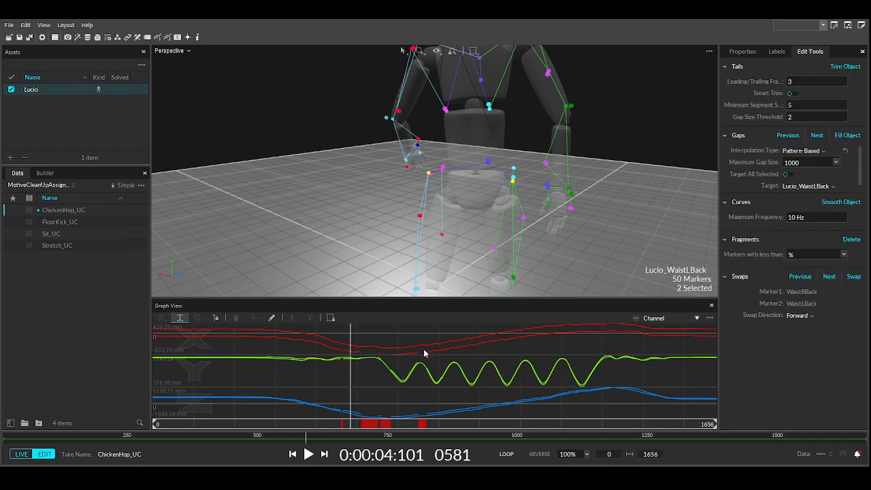
left_click(512, 181)
left_click(846, 203)
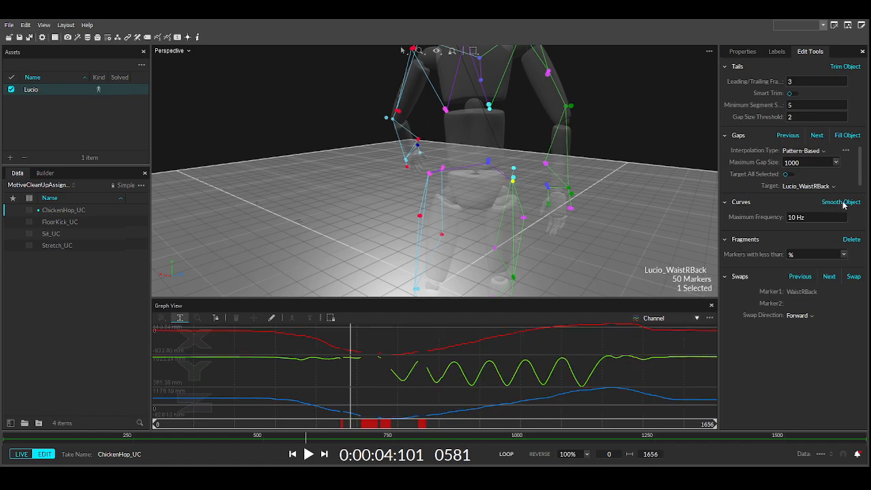
left_click(430, 174)
left_click(513, 180, "ctrl")
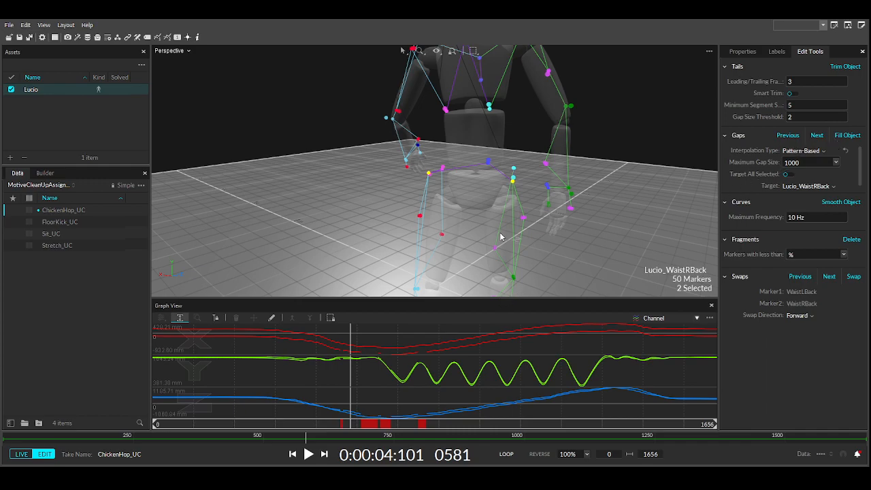
key("c")
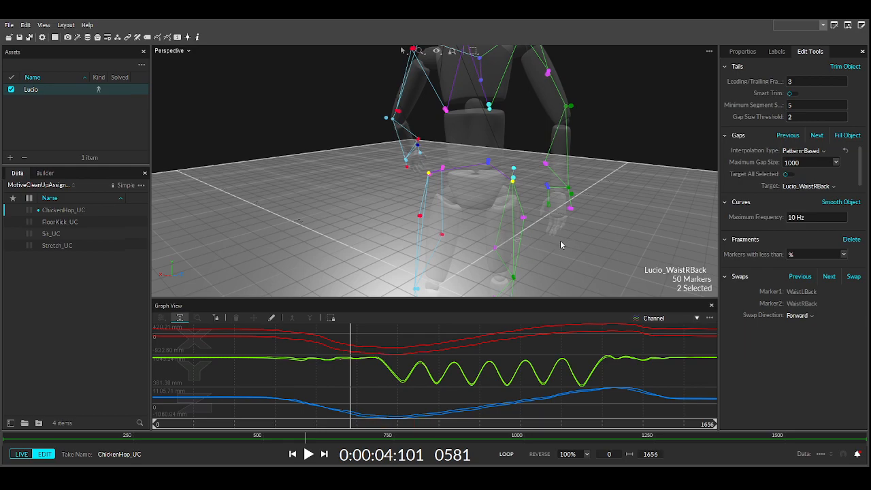
left_click(514, 181)
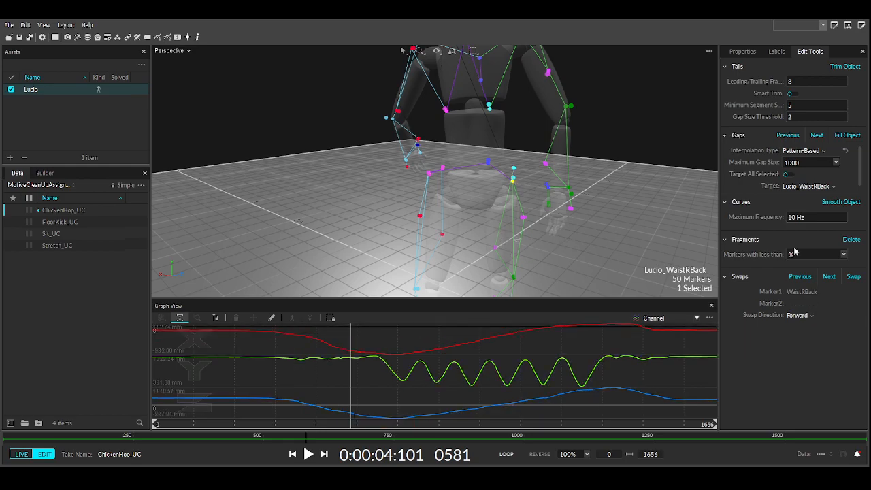
left_click(843, 202)
- Fill the gaps of all four waist markers at once, then undo that fill
right_click_drag(578, 230, 303, 225)
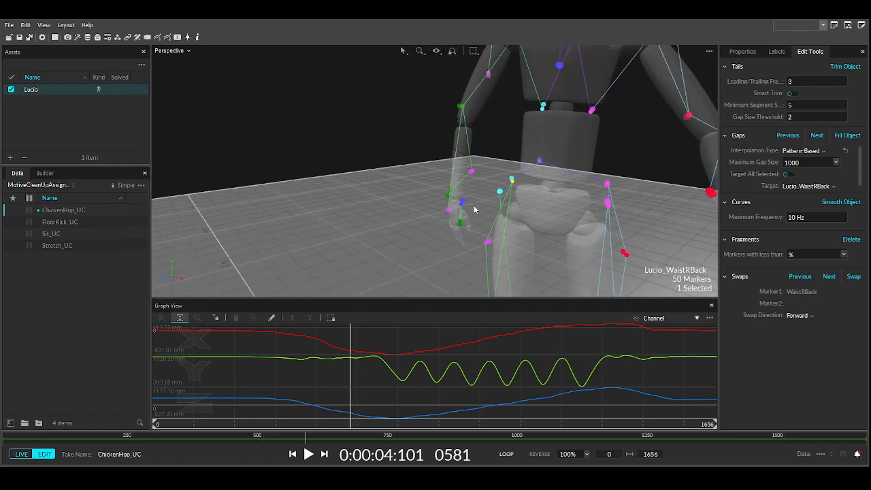
left_click(500, 193, "ctrl")
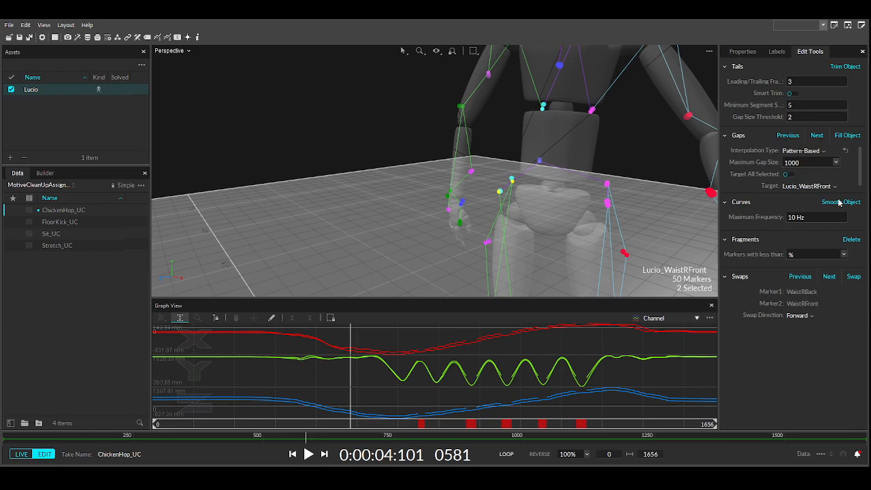
right_click_drag(603, 211, 617, 195)
left_click(618, 196, "ctrl")
left_click(584, 215, "ctrl")
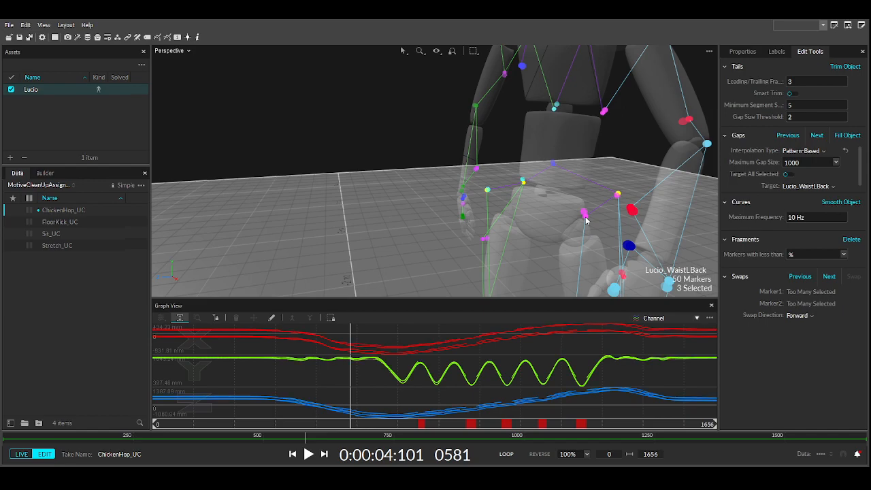
left_click(844, 135)
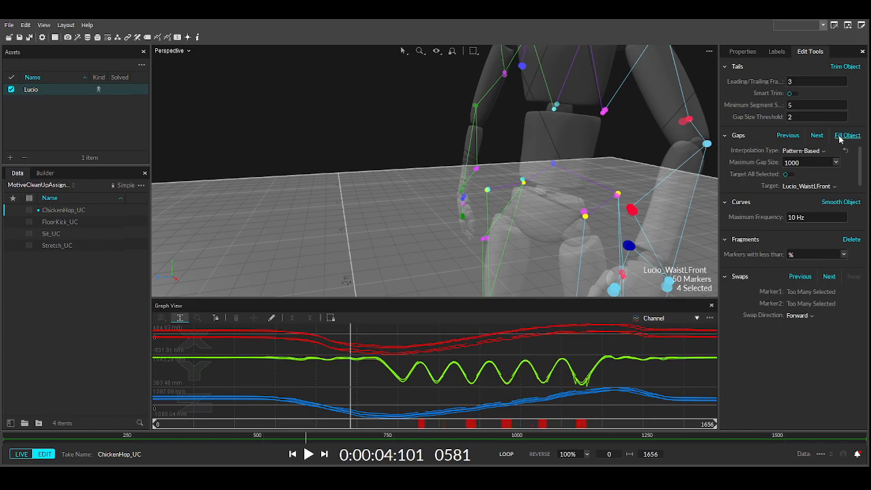
left_click(584, 221)
left_click(584, 216)
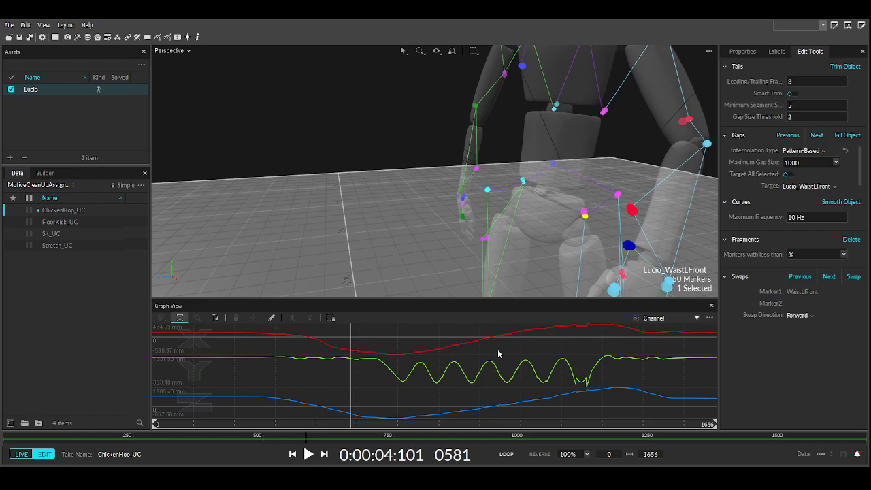
key("ctrl+z")
- Pair WaistRBack with WaistRFront to check gaps, then smooth the WaistRFront trajectory
left_click(507, 254)
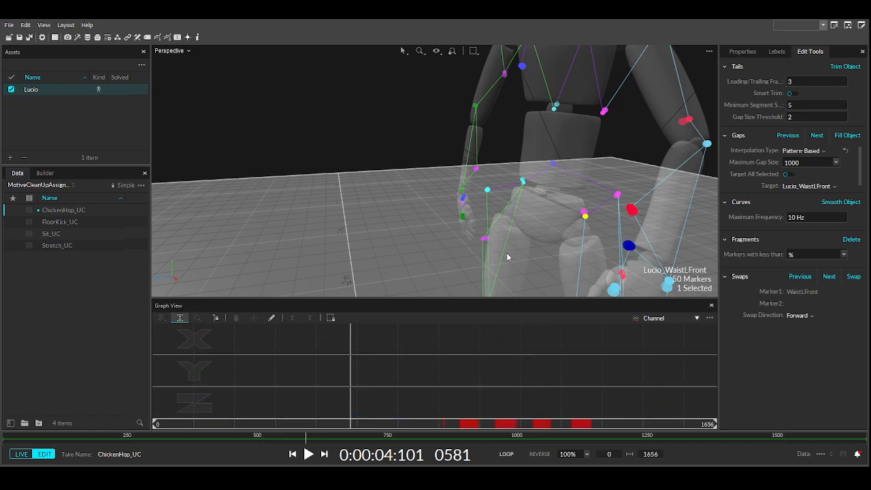
left_click(408, 232)
left_click(523, 182)
left_click(488, 192)
left_click(524, 181)
left_click(487, 192, "ctrl")
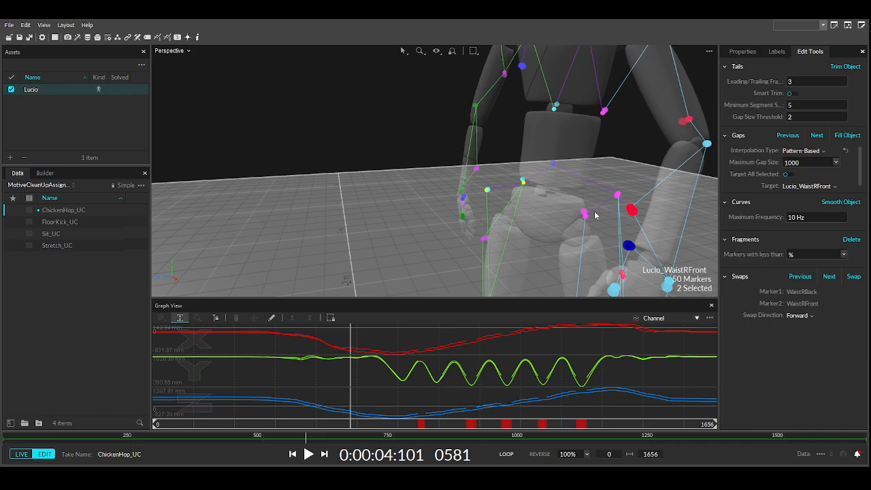
left_click(486, 193)
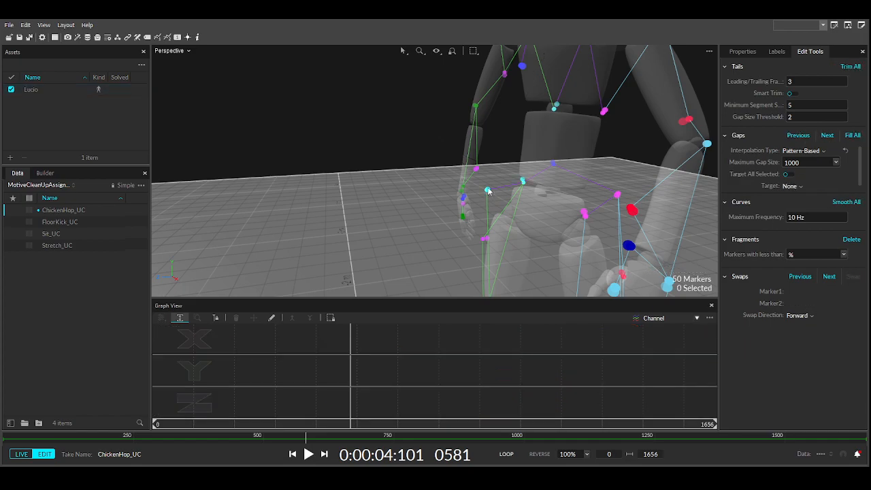
left_click(487, 190)
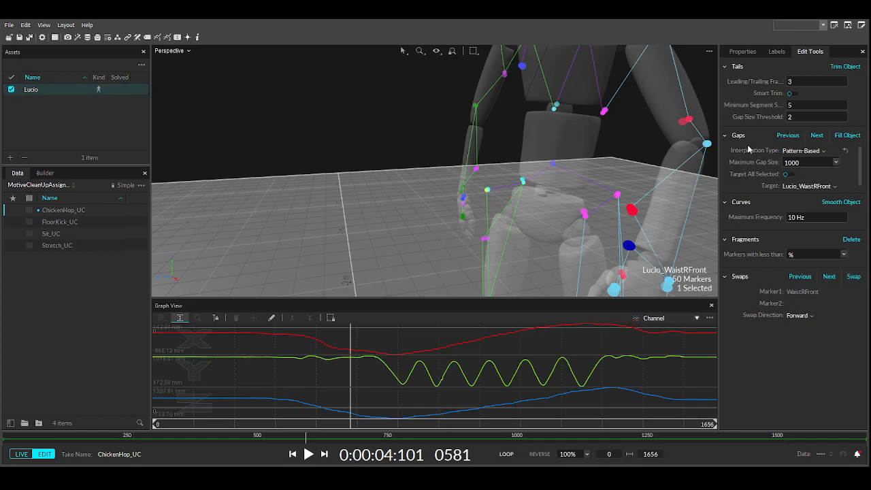
left_click(835, 203)
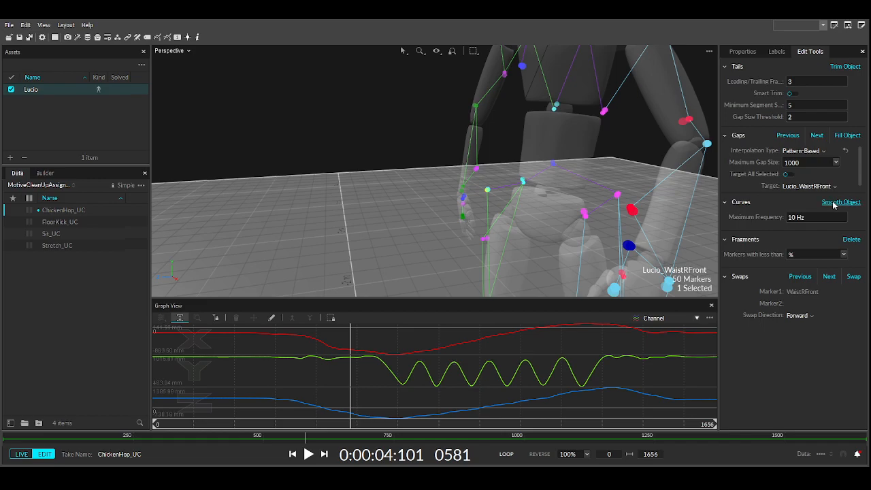
- Select WaistLBack with WaistLFront, inspect WaistLFront alone, then clear the selection
left_click(618, 196)
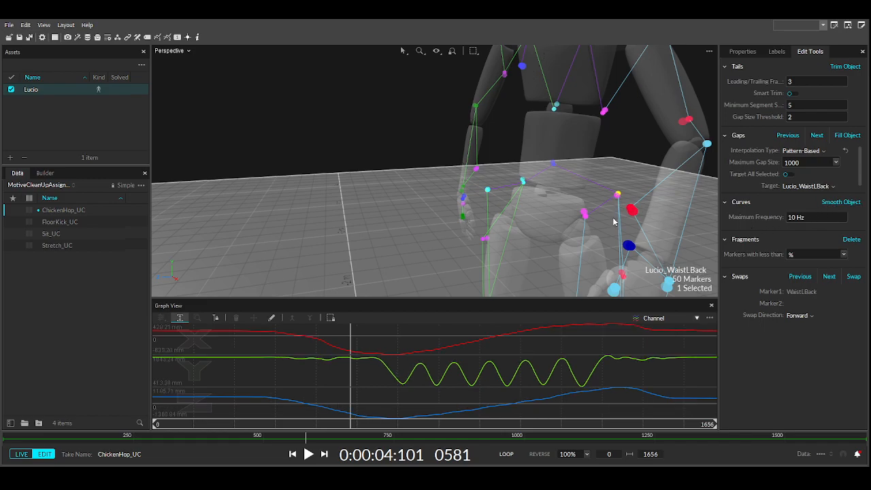
left_click(585, 217, "ctrl")
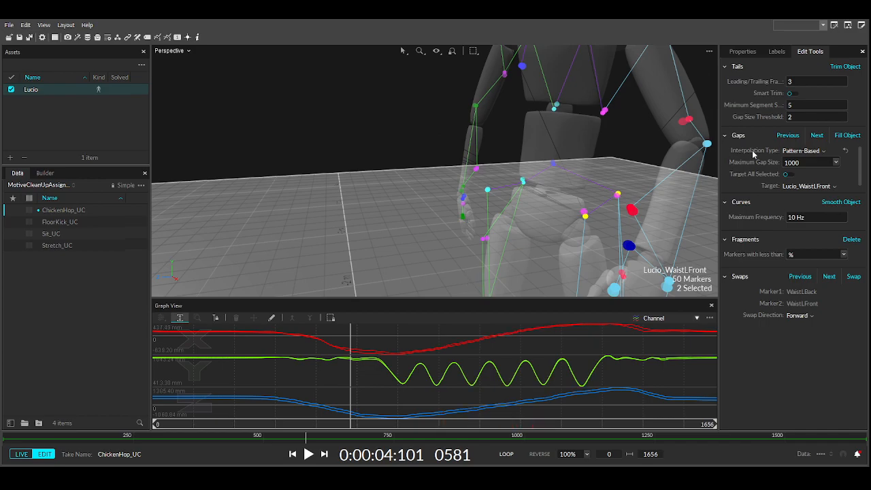
left_click(584, 217)
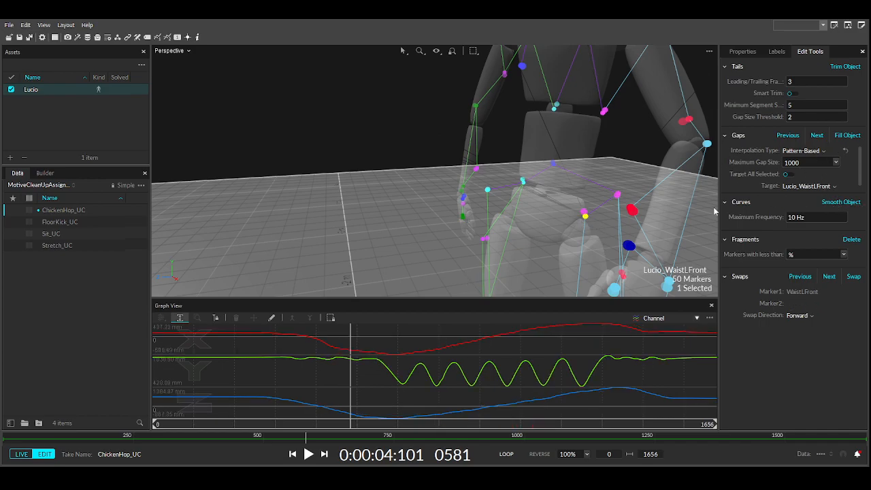
left_click(555, 179)
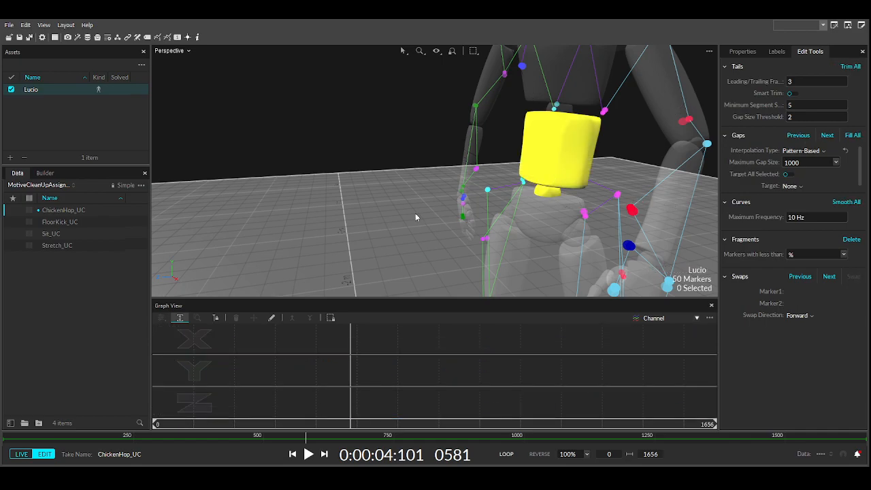
left_click(564, 169)
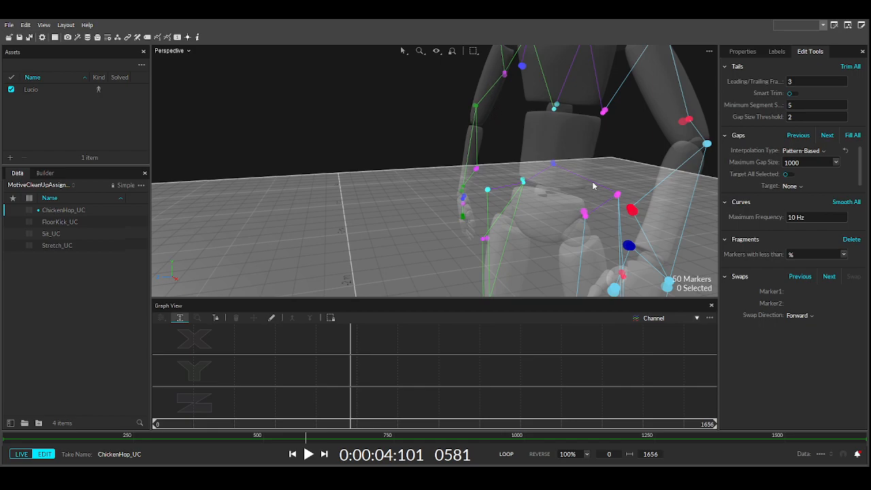
- Apply Smooth Object to the WaistCBack marker and orbit around the pelvis to check it
left_click(554, 165)
mouse_move(514, 198)
right_mouse_down()
mouse_move(710, 170)
mouse_move(852, 172)
right_mouse_up()
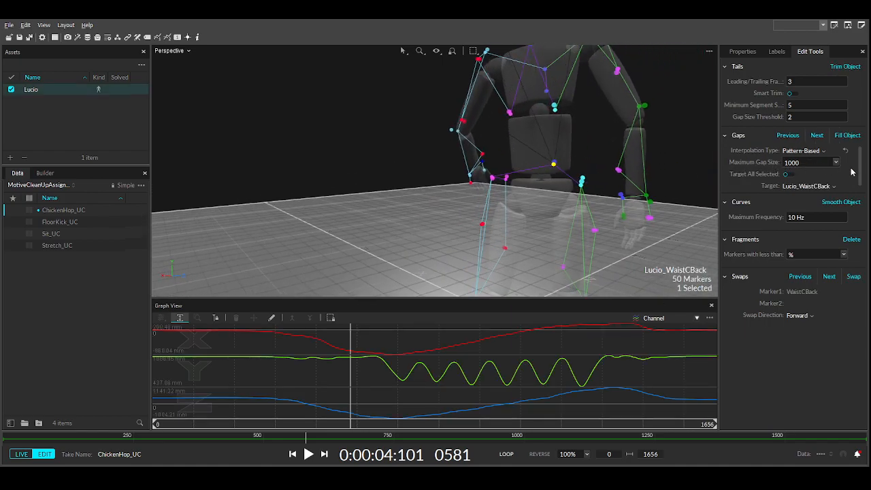
left_click(841, 202)
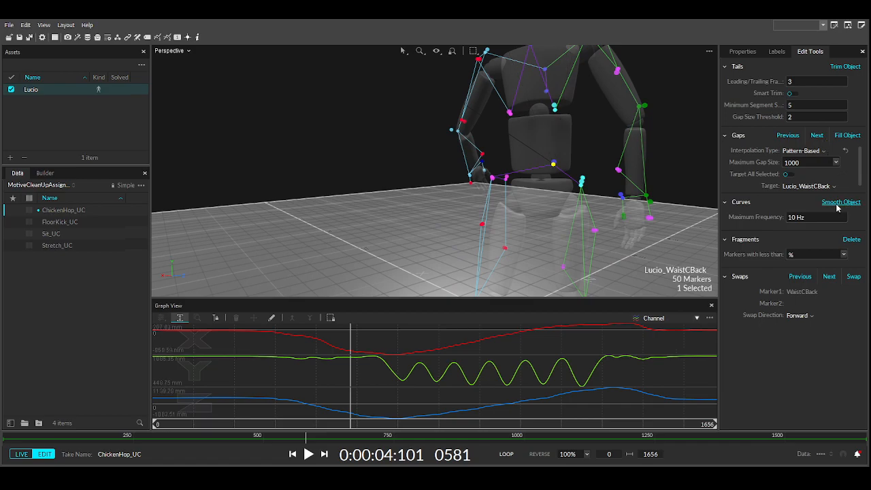
scroll(488, 200, "down", 3)
scroll(488, 201, "up", 3)
right_click_drag(544, 196, 458, 198)
scroll(621, 194, "down", 3)
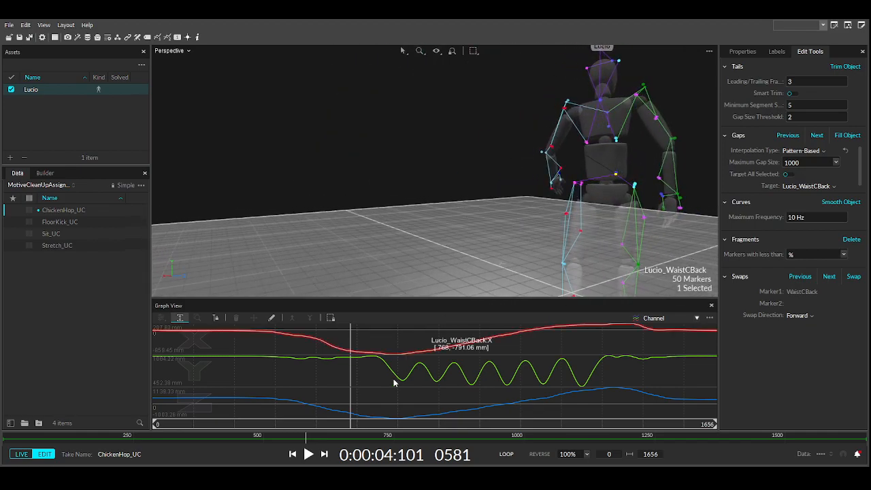
left_click_drag(349, 428, 163, 360)
right_click_drag(511, 214, 274, 218)
right_click_drag(635, 205, 588, 220)
scroll(599, 200, "up", 5)
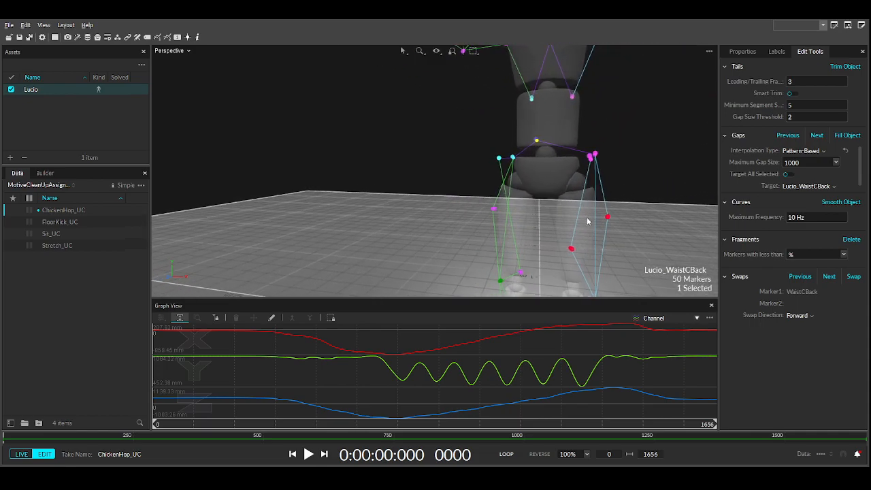
middle_click_drag(588, 221, 521, 175)
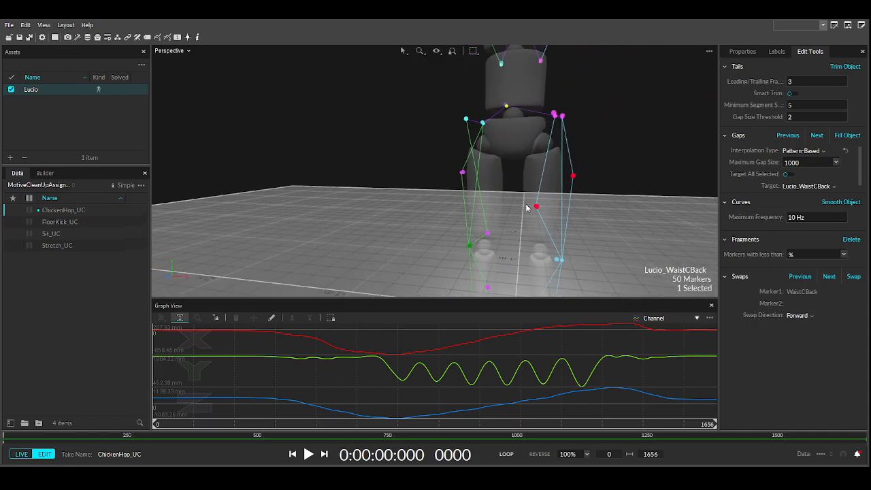
- Select RThighSide, mark frames 708–757 around its gap, and set interpolation to Cubic
left_click(461, 175)
right_click_drag(473, 216, 522, 226)
middle_click_drag(515, 226, 497, 193)
right_click_drag(474, 200, 481, 235)
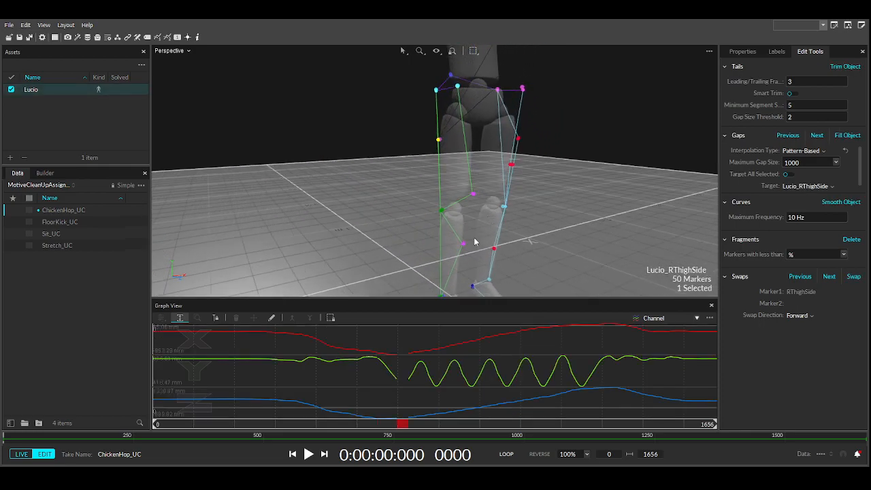
left_click_drag(395, 357, 411, 359)
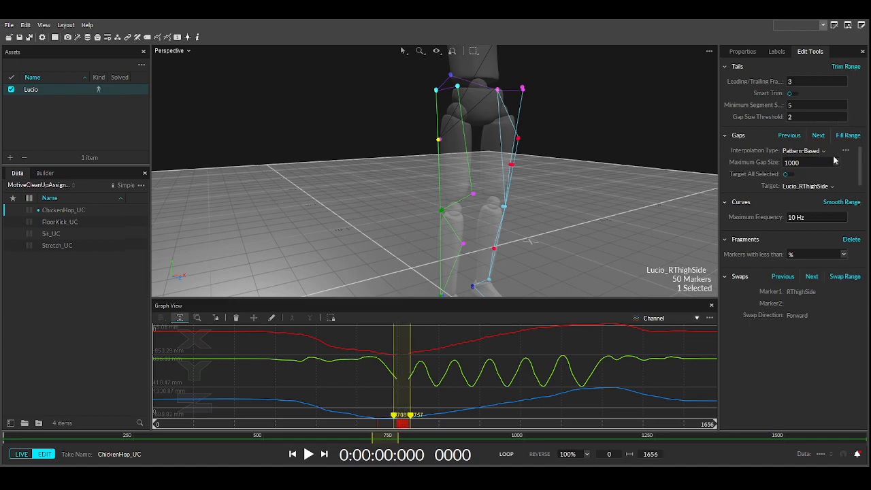
left_click(807, 190)
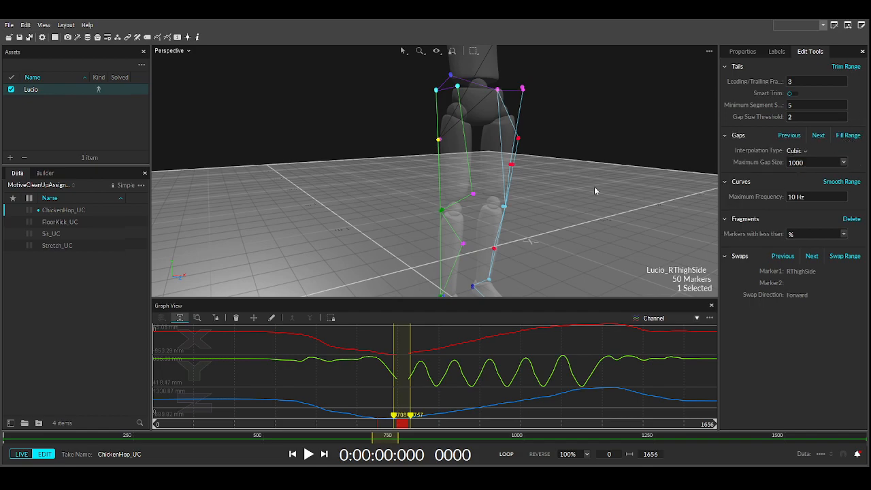
- Smooth the whole RThighSide trajectory and scrub through the take to check the motion
left_click(777, 52)
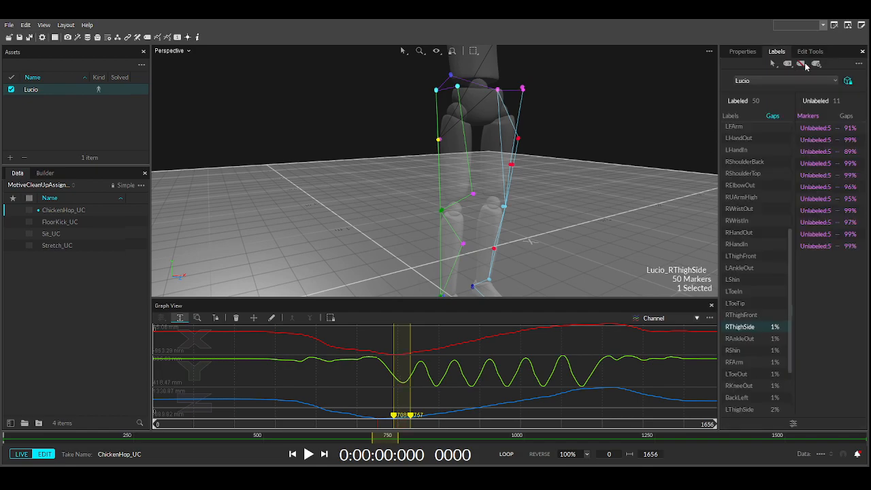
left_click(811, 52)
left_click(587, 348)
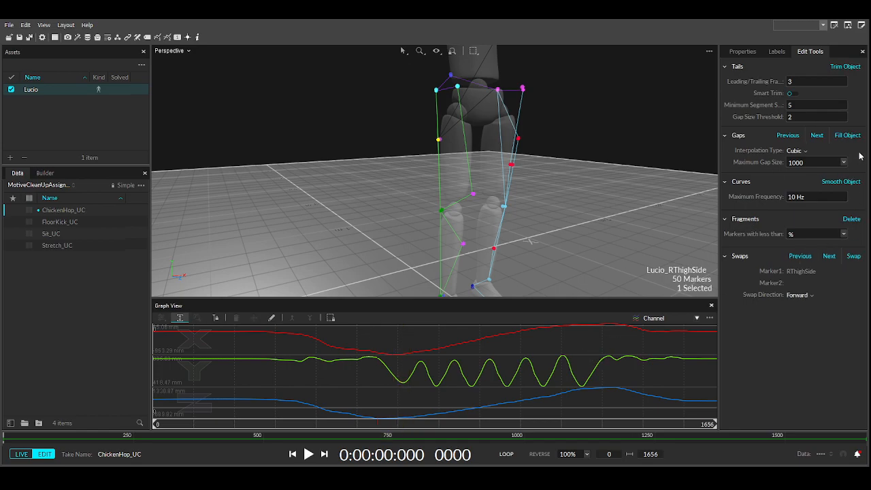
left_click(844, 183)
left_click_drag(211, 430, 703, 414)
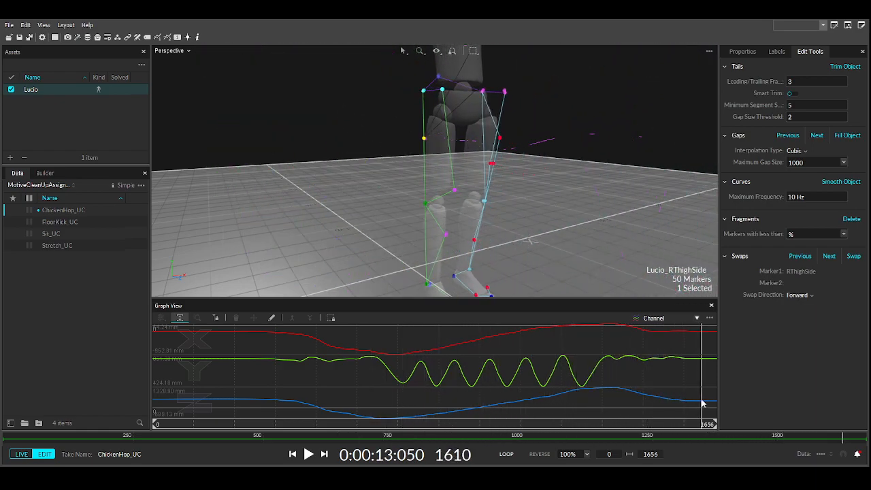
- Select the RThighFront marker and give its trajectory three smoothing passes
left_click(455, 193)
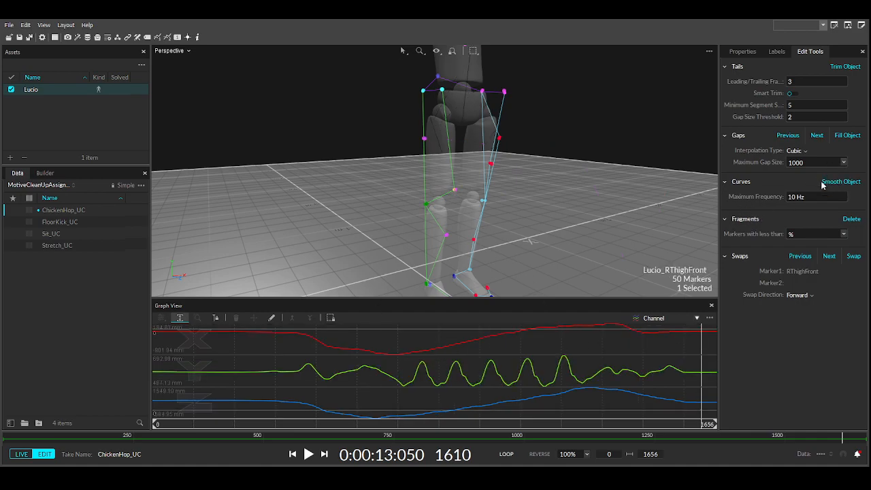
left_click(777, 52)
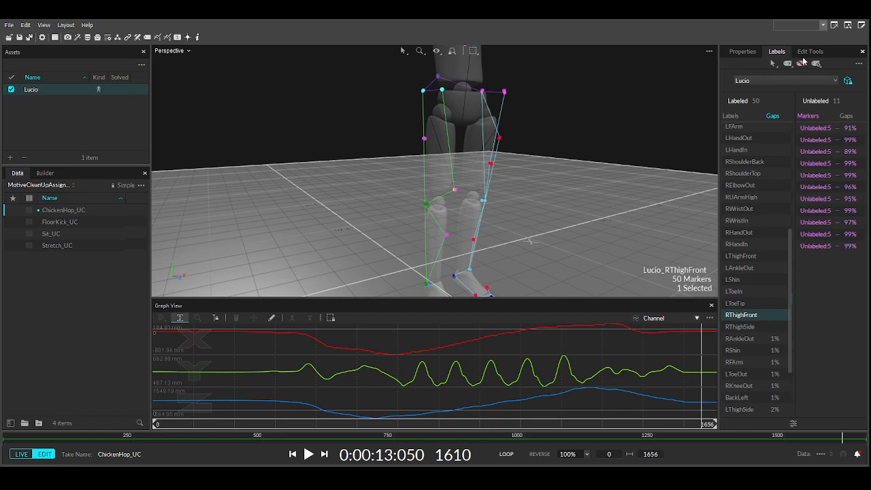
left_click(809, 52)
left_click(833, 185)
left_click(833, 185)
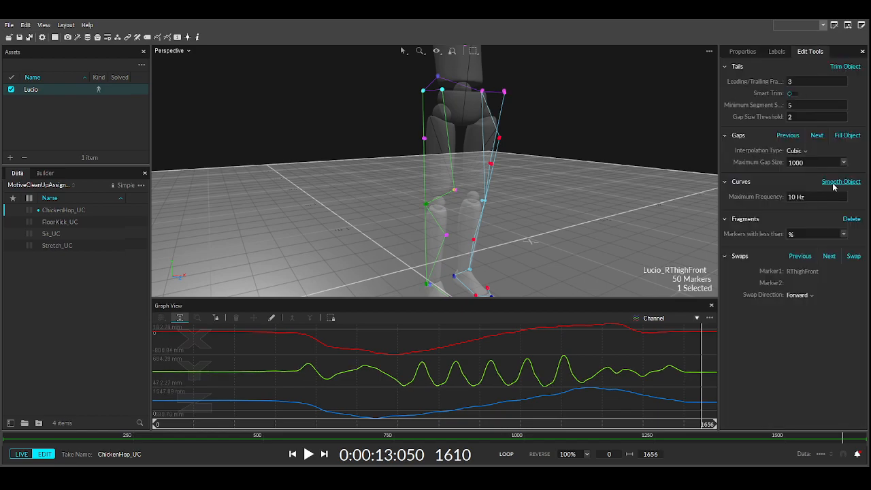
left_click(829, 185)
- Smooth the RKneeOut trajectory with two passes
left_click(483, 201)
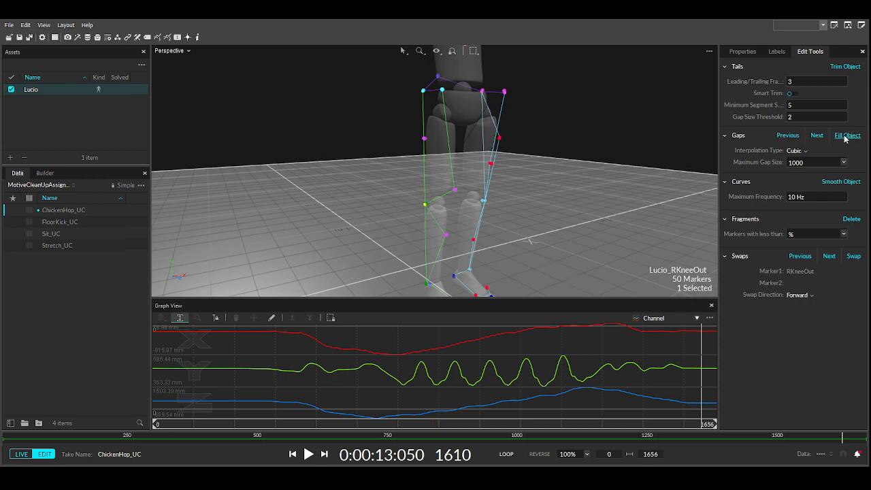
left_click(844, 182)
left_click(844, 182)
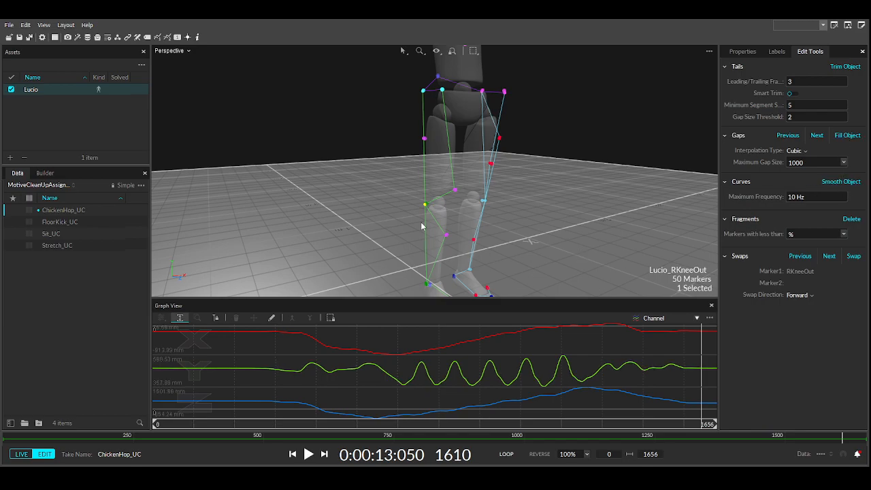
- Reselect RThighFront and apply five more smoothing passes to its trajectory
left_click(454, 190)
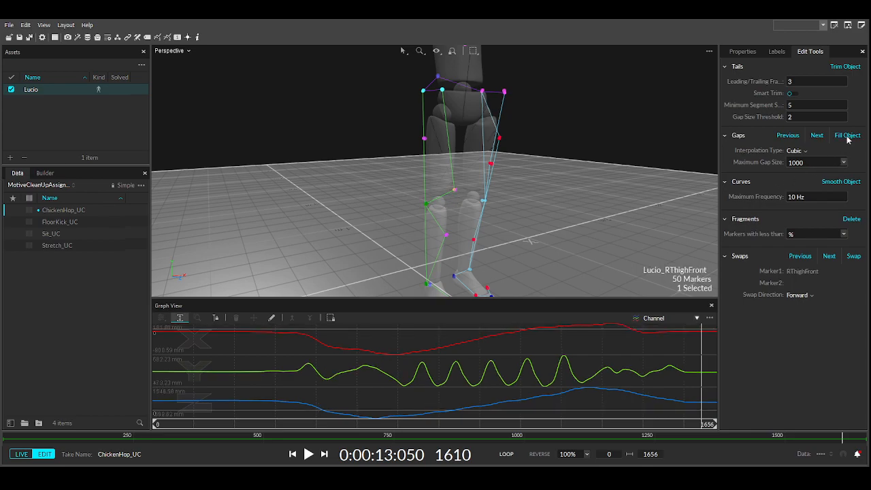
left_click(841, 182)
left_click(841, 183)
left_click(841, 183)
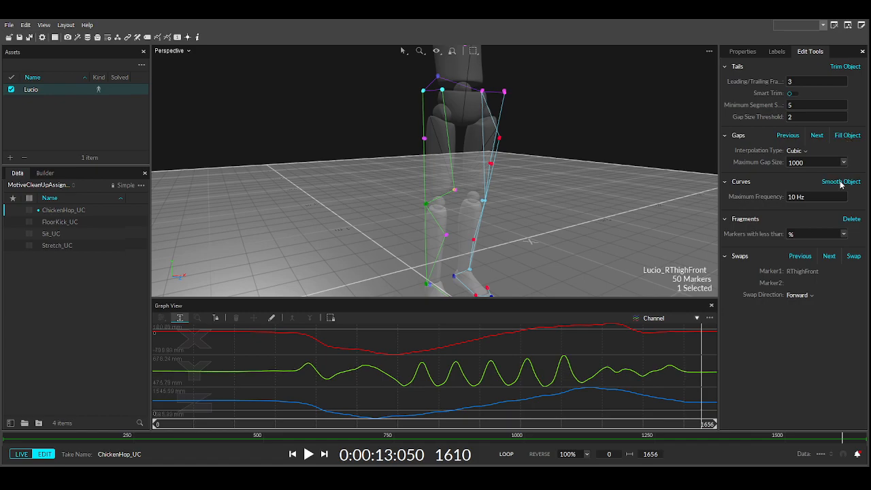
left_click(841, 182)
left_click(841, 183)
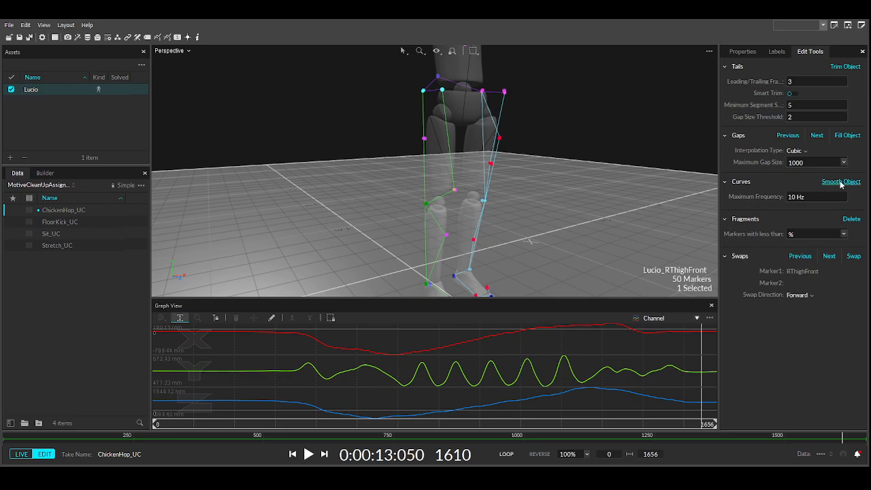
- Select the RShin marker and smooth its trajectory with three passes
right_click_drag(446, 220, 449, 192)
left_click(435, 184)
left_click(434, 183)
right_click_drag(475, 210, 518, 202)
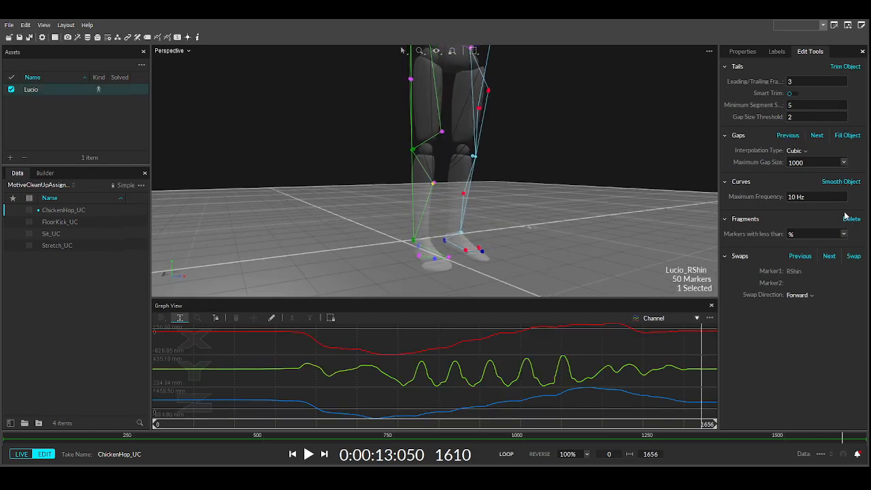
left_click(841, 184)
left_click(841, 184)
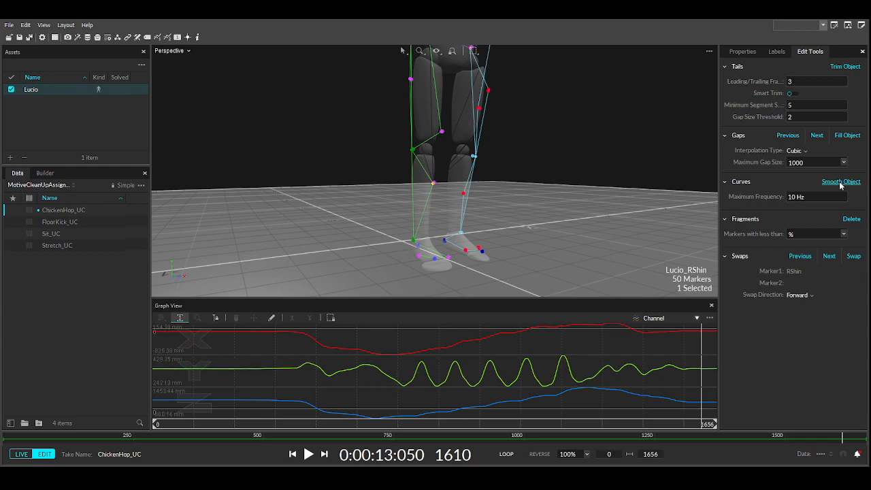
left_click(840, 184)
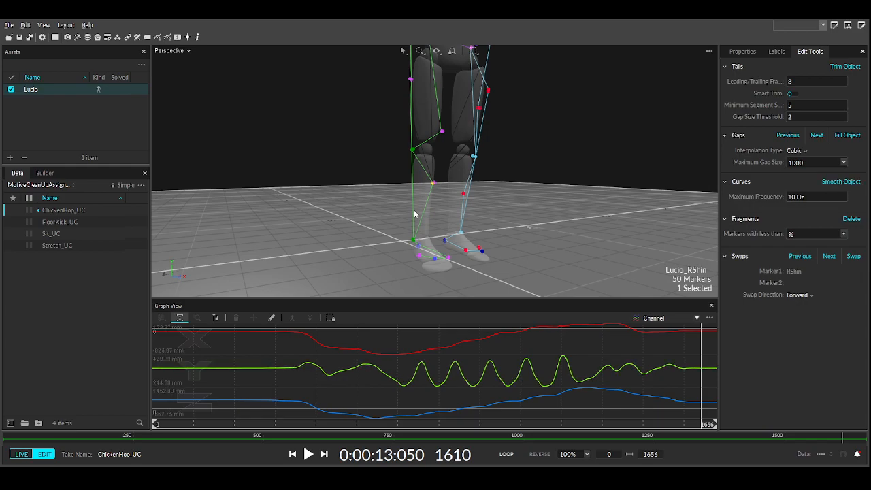
scroll(449, 149, "up", 5)
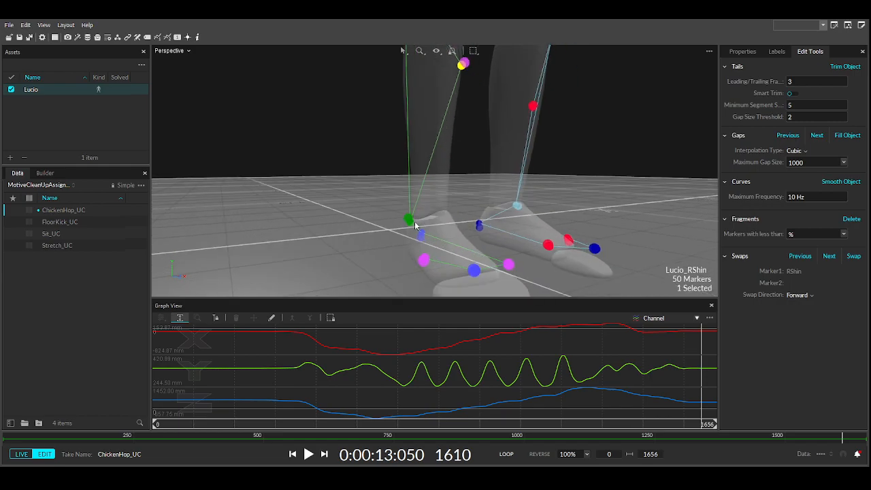
- Select the RAnkleOut marker and turn the view to see the feet side-on
left_click(480, 224)
right_click_drag(515, 228, 591, 234)
left_click_drag(527, 425, 443, 426)
scroll(350, 218, "down", 3)
middle_click_drag(350, 217, 405, 204)
scroll(406, 204, "down", 3)
mouse_move(445, 425)
left_mouse_down()
mouse_move(477, 430)
mouse_move(439, 429)
left_mouse_up()
- Scrub to around frame 962 and recentre the view on the ankle from the side
left_click_drag(457, 427, 363, 403)
scroll(371, 245, "down", 6)
middle_click_drag(339, 244, 394, 240)
right_click_drag(394, 240, 377, 236)
scroll(387, 234, "up", 3)
scroll(391, 238, "up", 4)
middle_click_drag(538, 266, 477, 266)
right_click_drag(476, 265, 326, 313)
- At frame 733, add the unlabeled marker beside the ankle to the selection, then clear it
left_click_drag(367, 426, 403, 428)
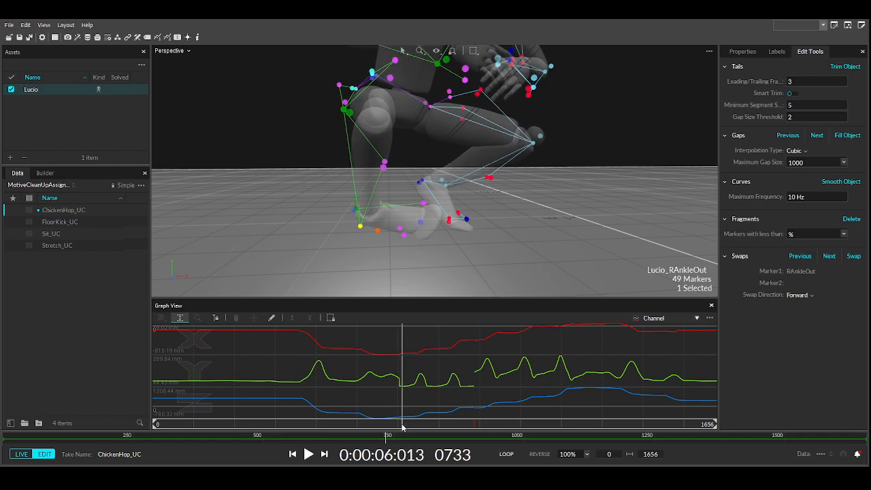
right_click_drag(365, 243, 385, 228)
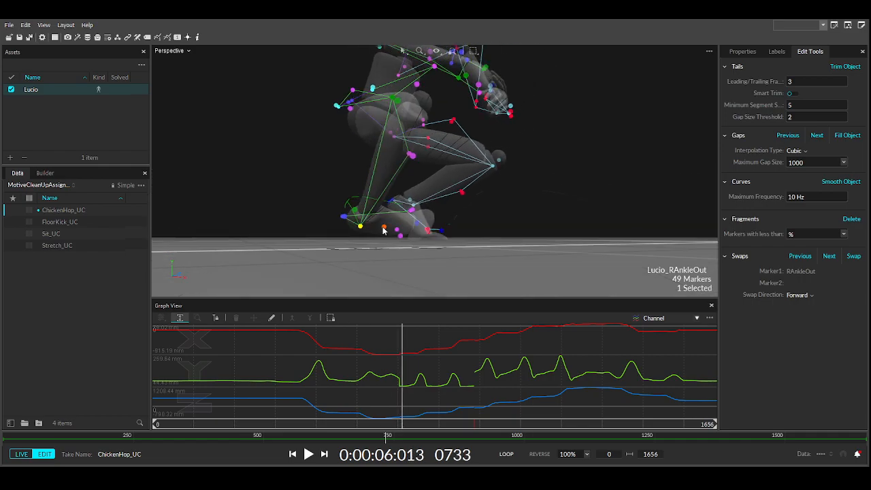
left_click(384, 229, "ctrl")
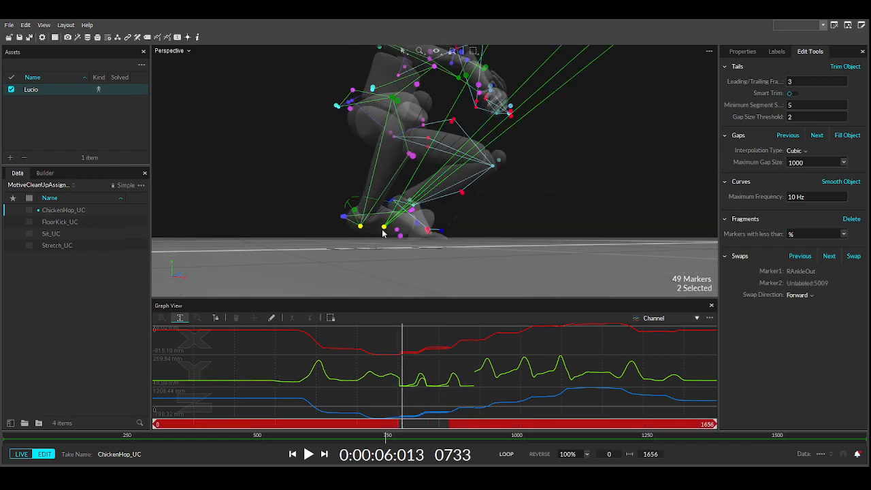
left_click(404, 272)
right_click_drag(398, 269, 400, 267)
right_click_drag(497, 204, 507, 206)
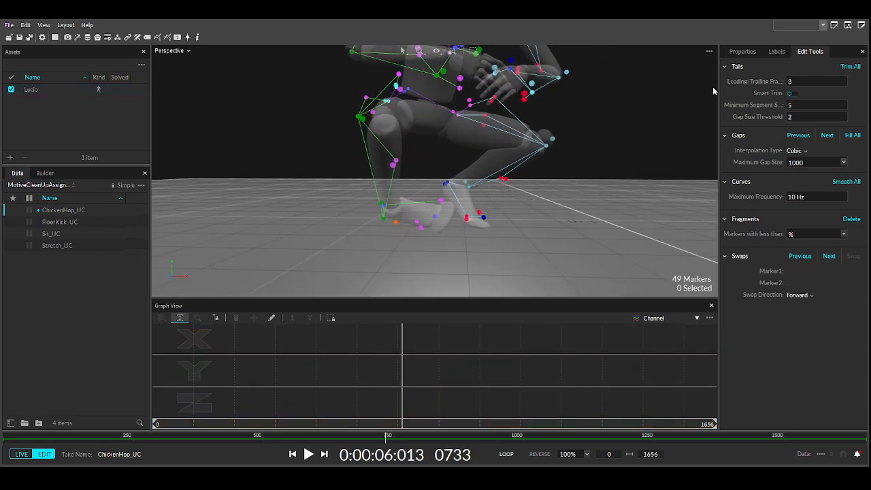
- Select RFArm from the marker labels list and give its trajectory a smoothing pass
left_click(777, 51)
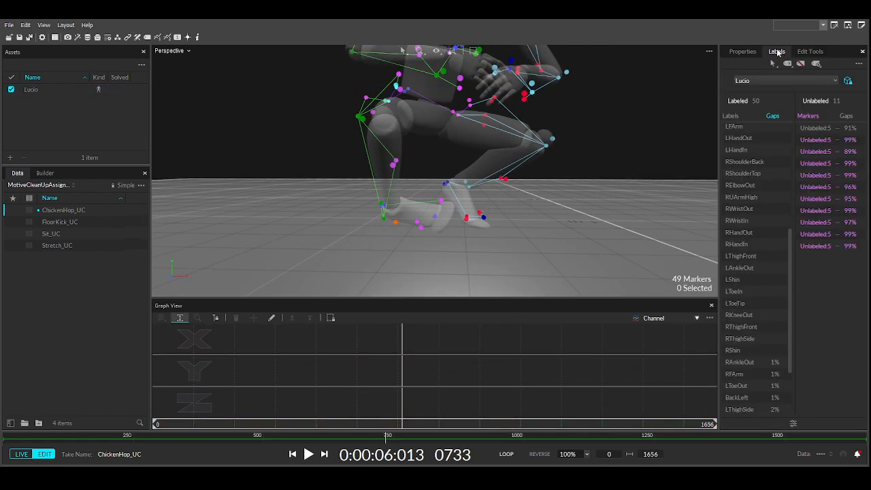
left_click(739, 362)
left_click(740, 377)
scroll(741, 377, "down", 1)
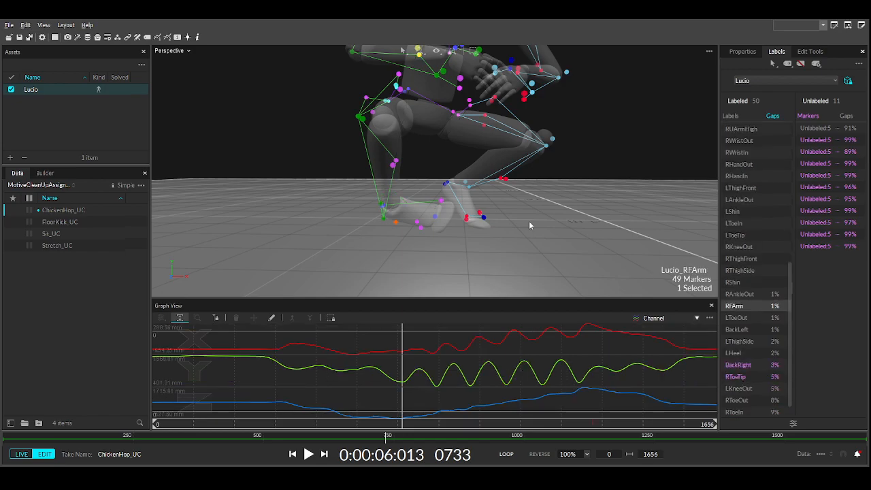
scroll(481, 177, "down", 3)
middle_click_drag(481, 177, 477, 223)
right_click_drag(478, 223, 529, 228)
scroll(501, 231, "up", 3)
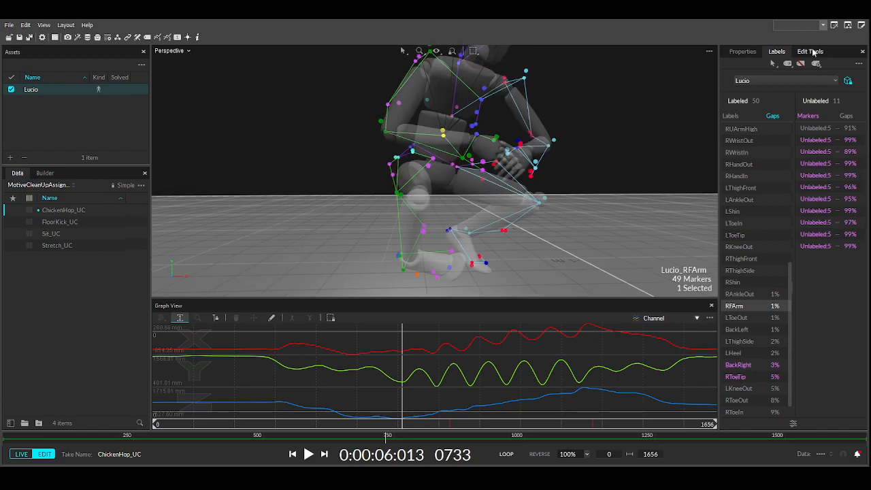
left_click(811, 52)
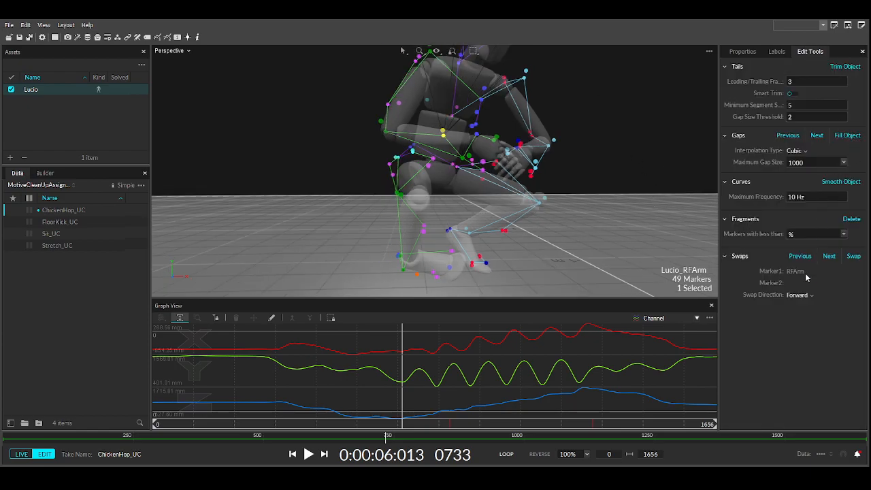
left_click(836, 183)
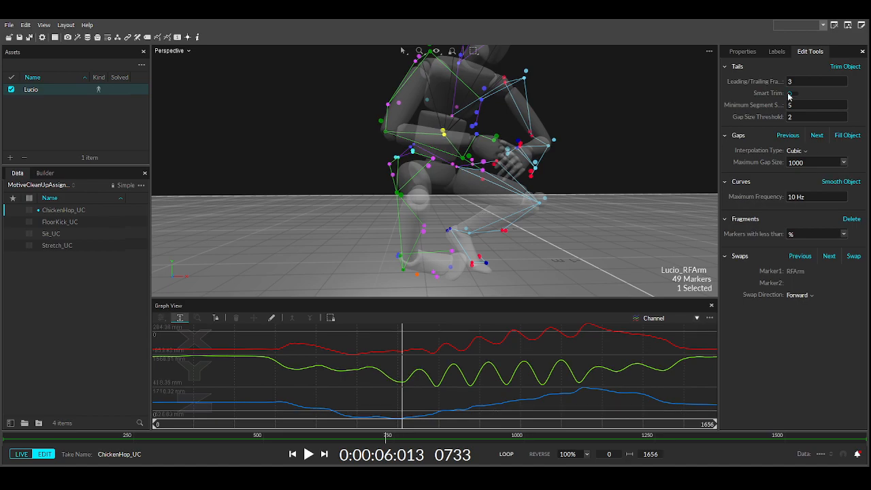
- Select LToeOut, return to frame 211 and orbit closely around the left foot
left_click(779, 52)
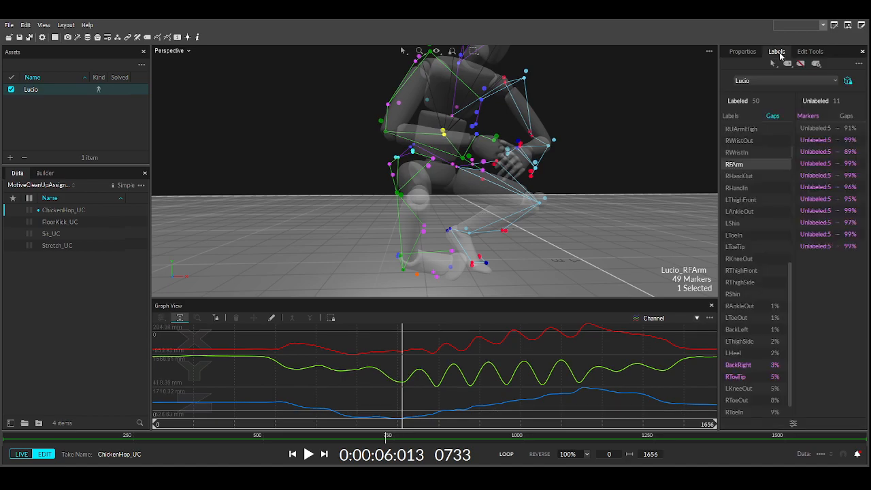
left_click(741, 318)
right_click_drag(497, 238, 472, 270)
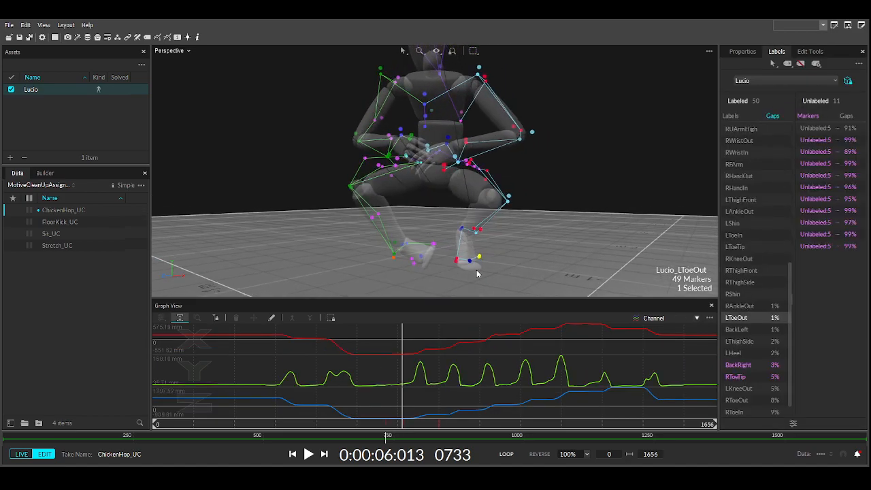
left_click_drag(354, 429, 224, 423)
scroll(385, 201, "down", 5)
scroll(381, 202, "up", 3)
mouse_move(399, 205)
right_mouse_down()
mouse_move(410, 210)
mouse_move(380, 115)
mouse_move(503, 197)
right_mouse_up()
- Select LThighSide and scrub from frame 443 to about 718 to find where it drops out
left_click(504, 209)
mouse_move(514, 248)
right_mouse_down()
mouse_move(490, 257)
mouse_move(477, 214)
mouse_move(455, 217)
right_mouse_up()
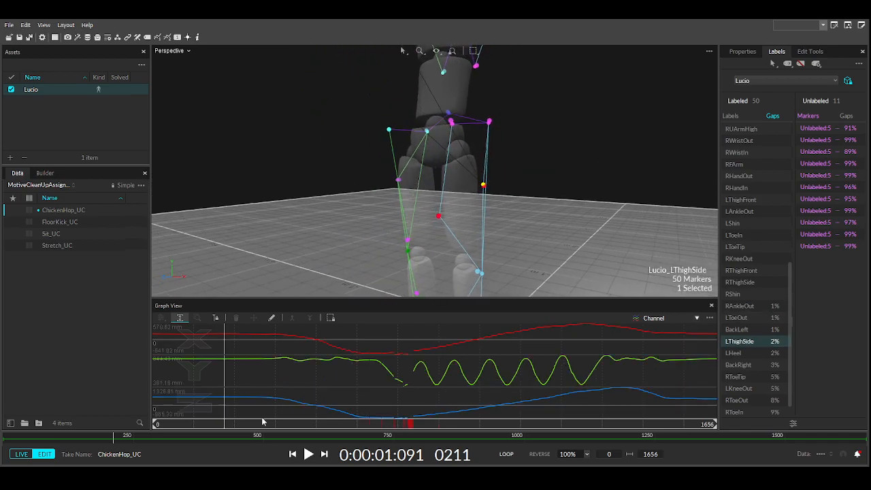
left_click_drag(228, 424, 332, 427)
right_click_drag(422, 204, 395, 274)
left_click_drag(334, 426, 366, 423)
scroll(579, 238, "down", 1)
middle_click_drag(579, 238, 415, 206)
left_click_drag(369, 423, 397, 423)
middle_click_drag(536, 218, 472, 100)
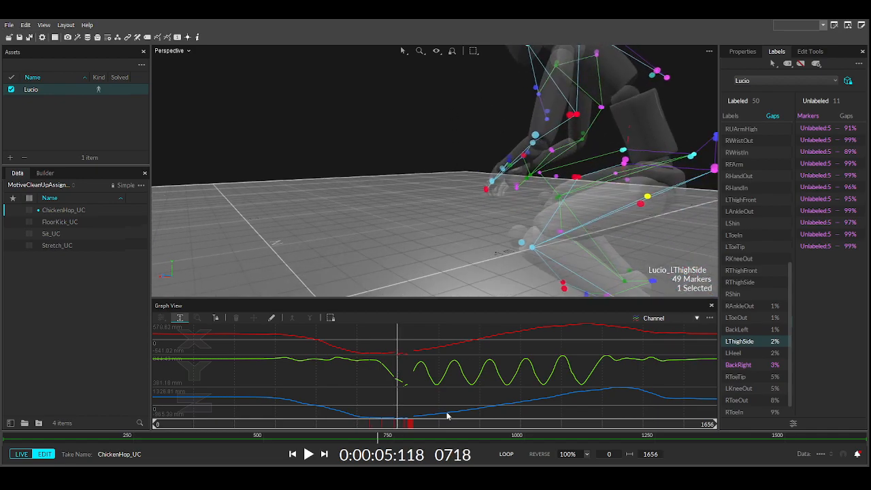
left_click_drag(399, 428, 409, 426)
- Inspect the stray orange marker's trajectory and scrub LThighSide's gap from frame 685 to 780
left_click(584, 178)
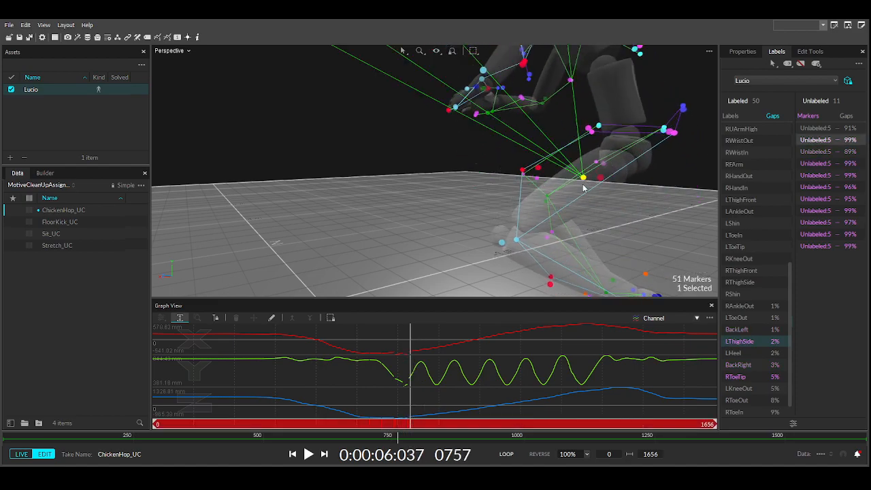
left_click(826, 140)
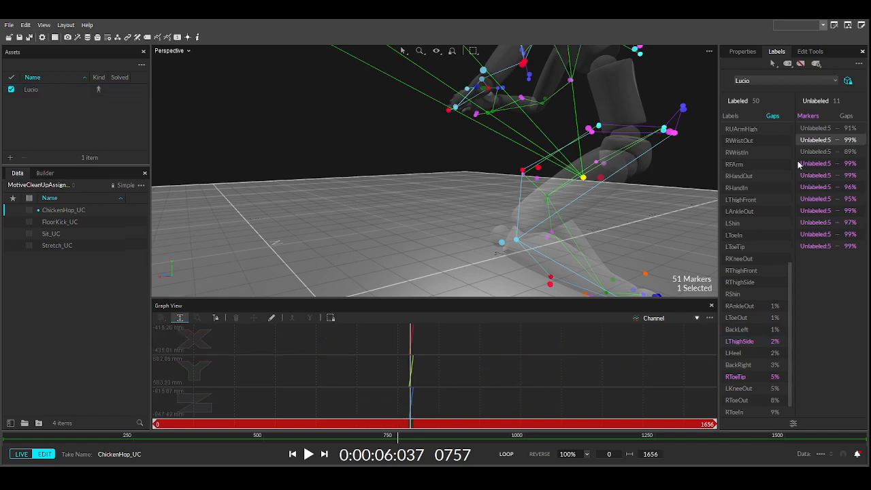
key("Right")
key("Right")
key("Right")
key("Right")
key("Right")
key("Right")
key("Right")
key("Right")
key("Right")
key("Right")
key("Right")
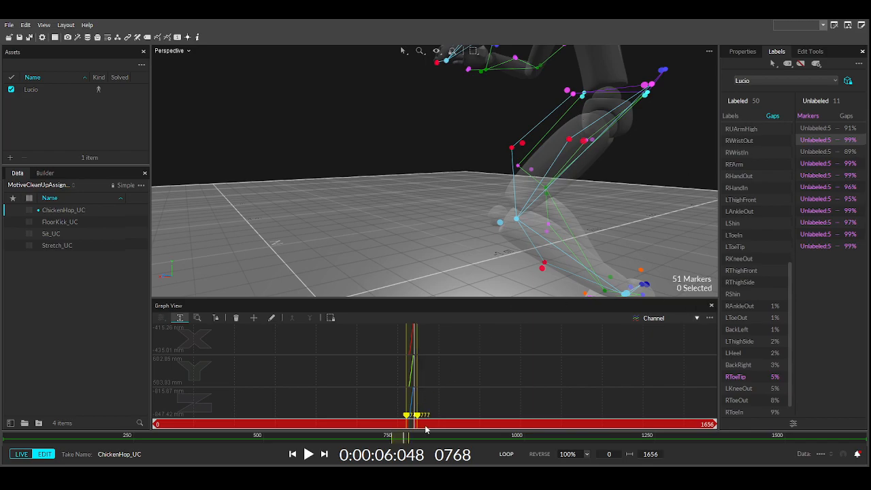
left_click_drag(402, 433, 360, 433)
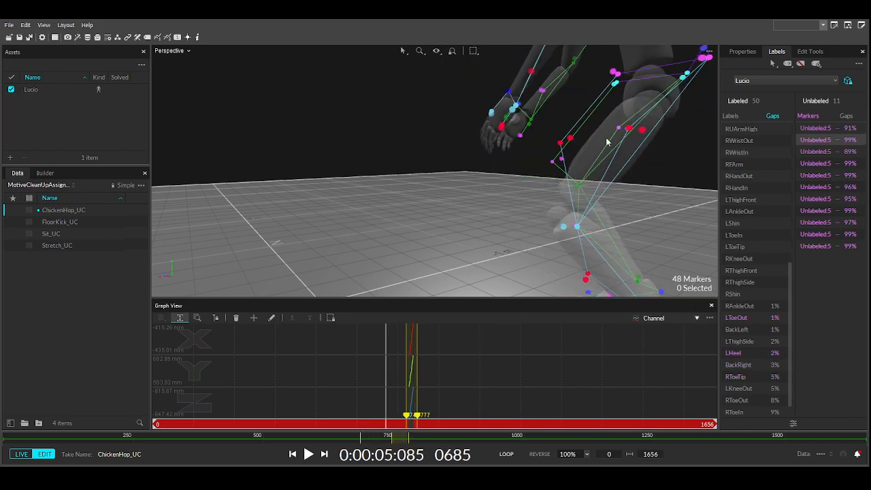
left_click(630, 130)
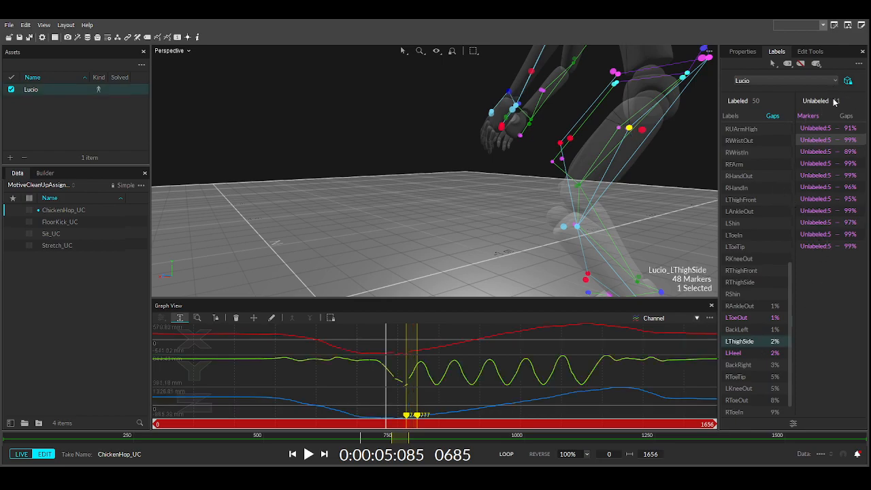
left_click_drag(383, 429, 414, 425)
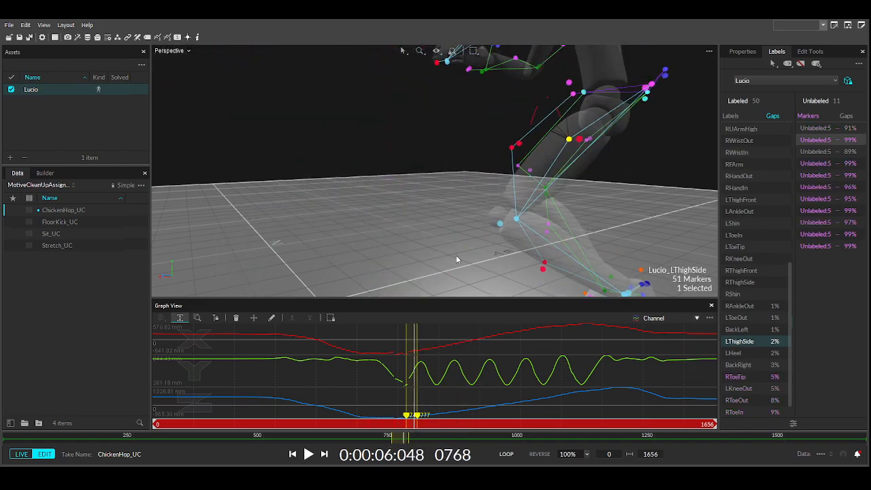
- Reselect LThighSide, scrub the 688–760 gap and add the orange unlabeled marker to the selection
left_click(501, 244)
mouse_move(413, 427)
left_mouse_down()
mouse_move(399, 426)
mouse_move(447, 424)
mouse_move(407, 422)
left_mouse_up()
left_click(383, 426)
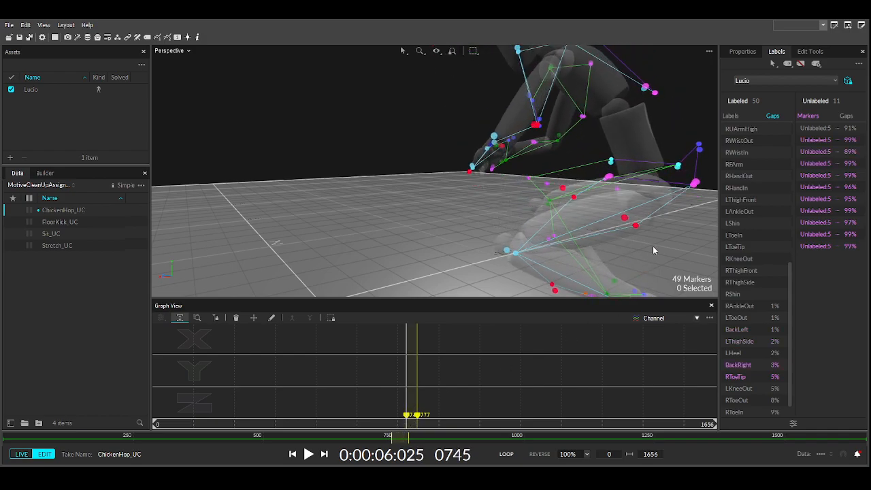
left_click(636, 226)
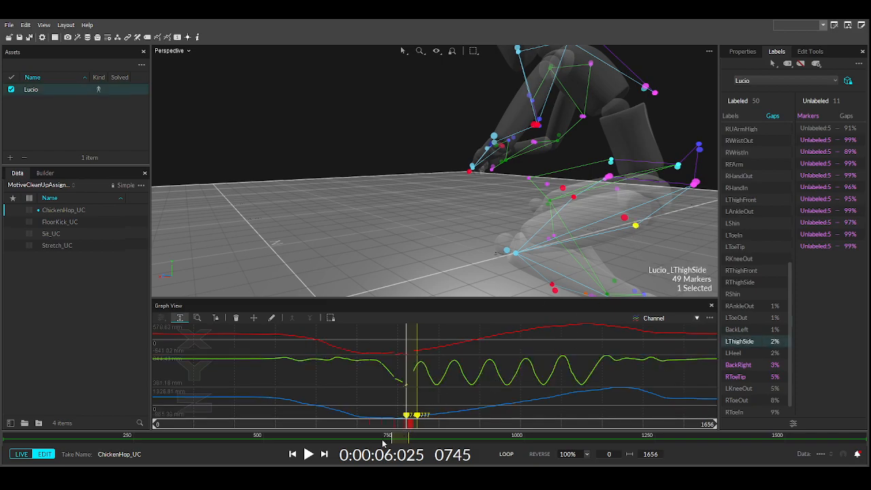
left_click_drag(407, 426, 396, 424)
mouse_move(396, 355)
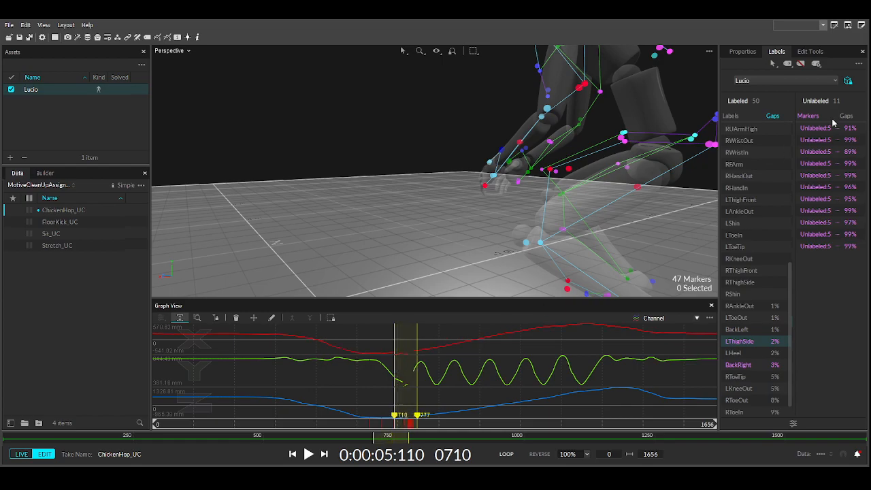
left_click_drag(388, 433, 412, 427)
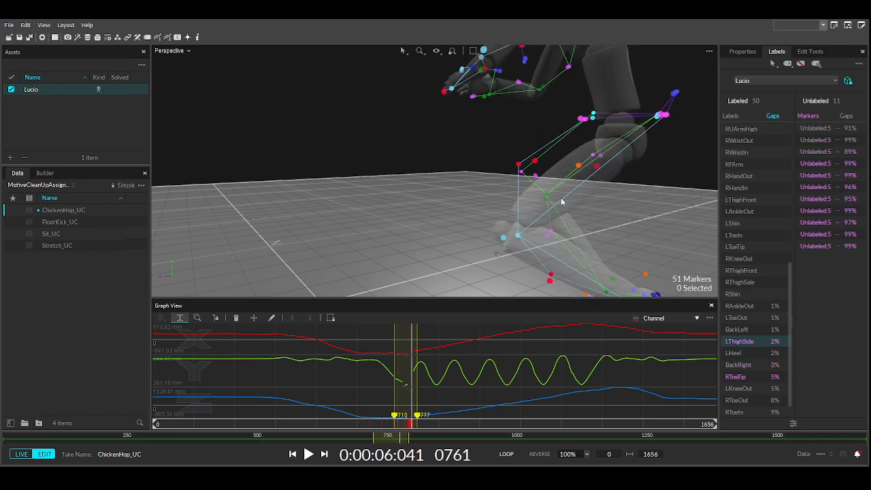
left_click(580, 166)
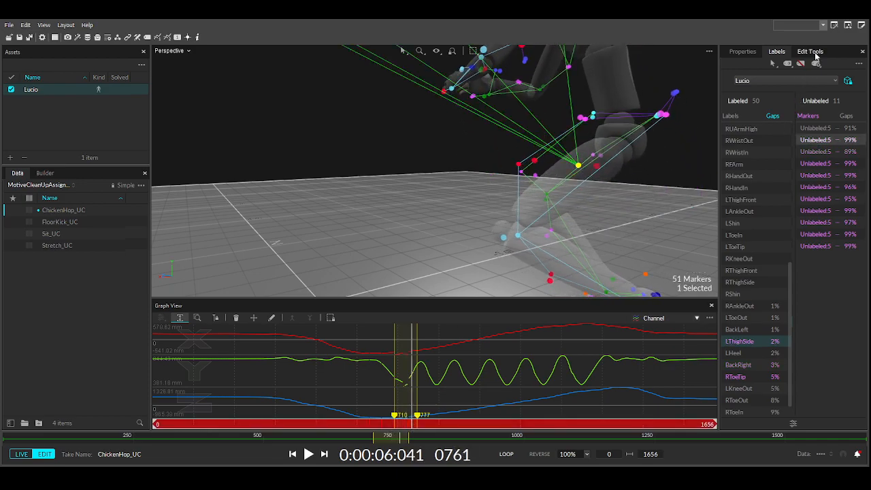
- Narrow the selection to LThighSide, review frames 689–745 across the gap, and clear the frame range
left_click(811, 52)
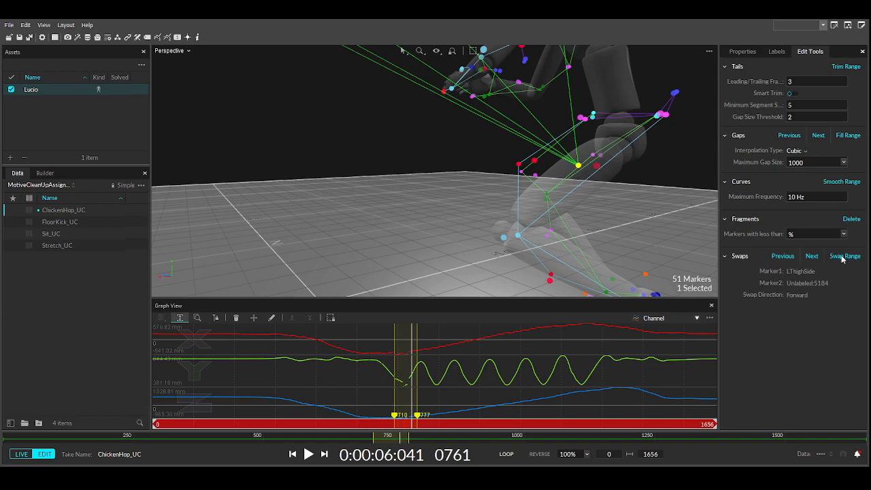
left_click(578, 168)
mouse_move(401, 427)
left_mouse_down()
mouse_move(389, 426)
mouse_move(434, 433)
mouse_move(419, 432)
mouse_move(426, 433)
mouse_move(422, 414)
left_mouse_up()
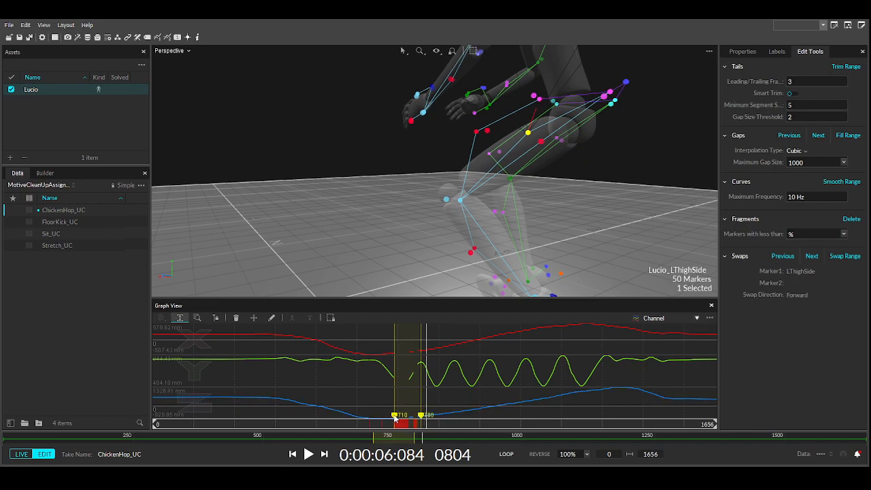
left_click(777, 52)
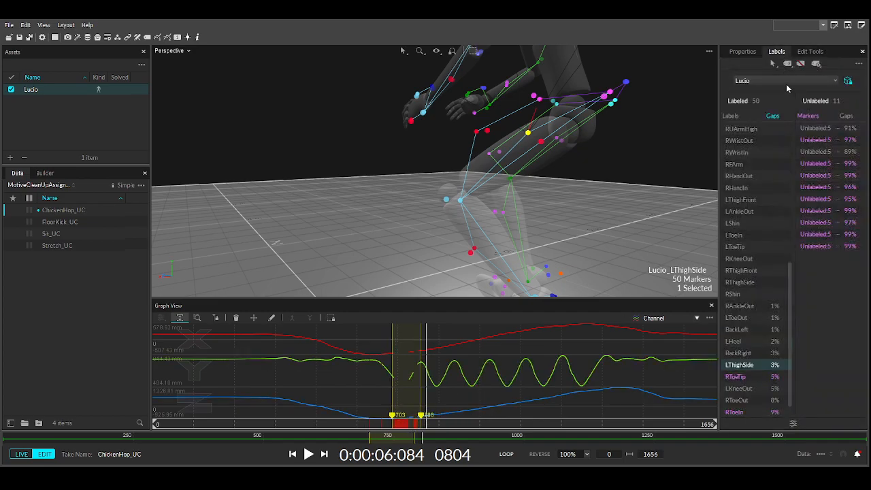
left_click(810, 52)
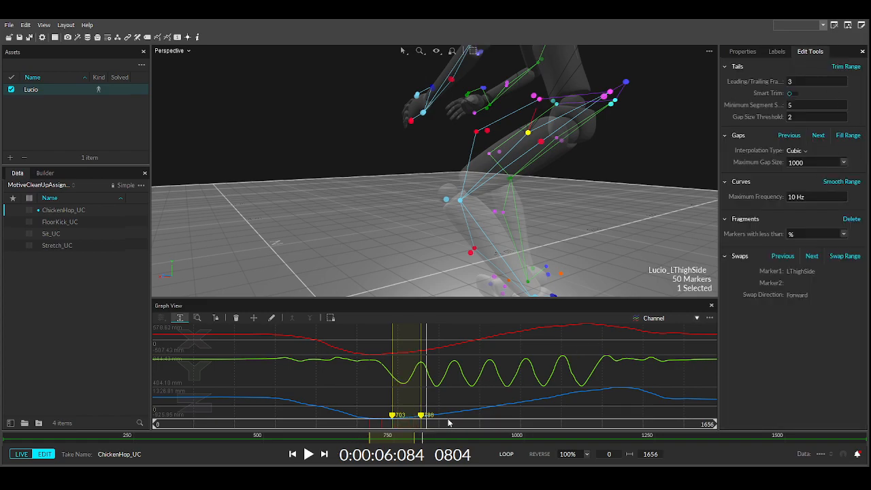
left_click(622, 343)
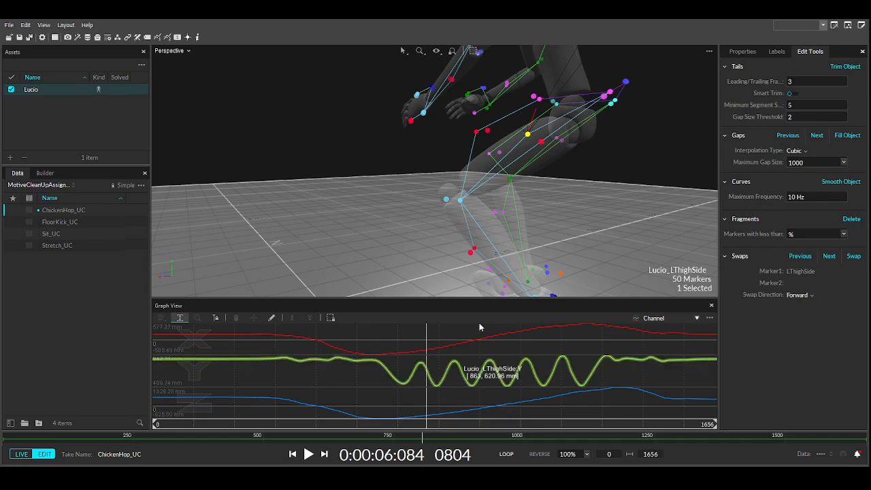
left_click(776, 52)
- Review the filled curve, move to frame 383 and select the LThighFront marker
left_click_drag(420, 425, 283, 424)
right_click_drag(320, 262, 177, 124)
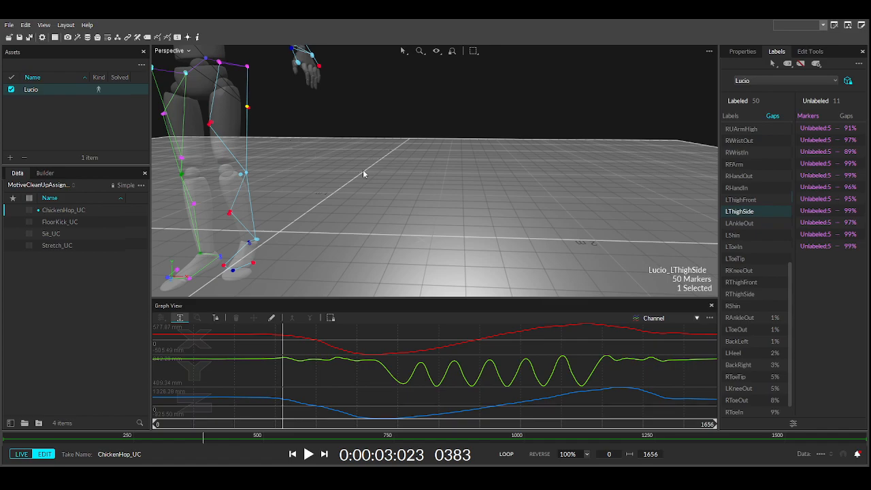
middle_click_drag(327, 166, 526, 186)
scroll(544, 186, "up", 5)
right_click_drag(526, 192, 441, 183)
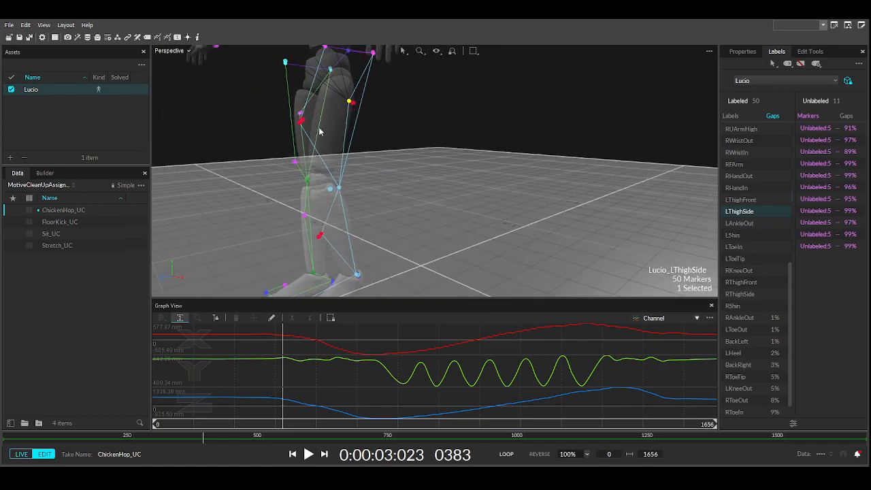
left_click(299, 124)
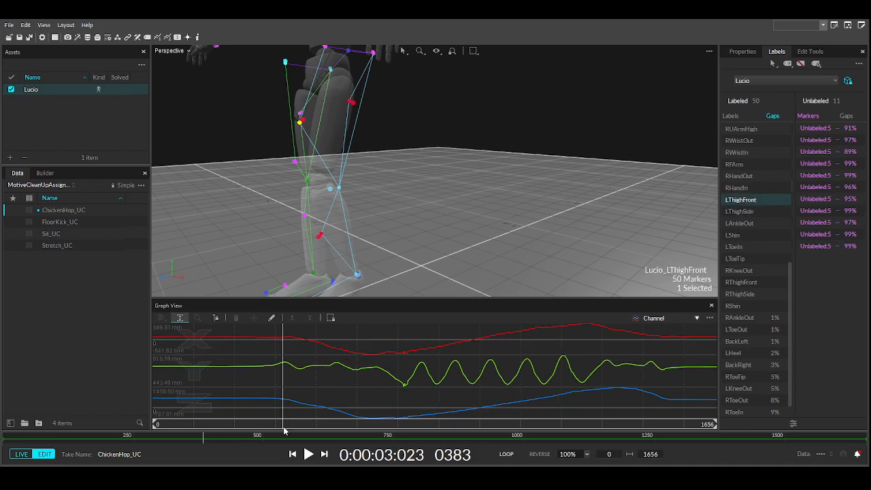
- Advance to around frame 712 and mark frames 699–777 around the dip
left_click_drag(286, 425, 396, 418)
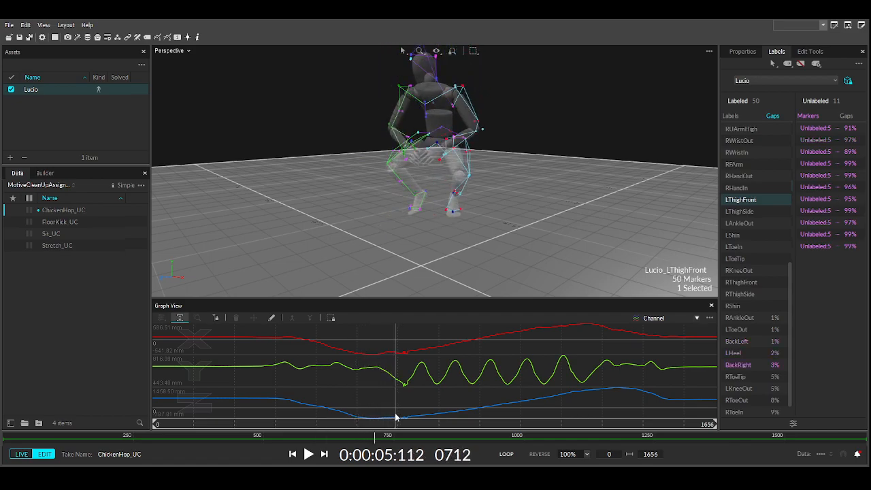
right_click_drag(444, 278, 318, 294)
scroll(561, 114, "up", 8)
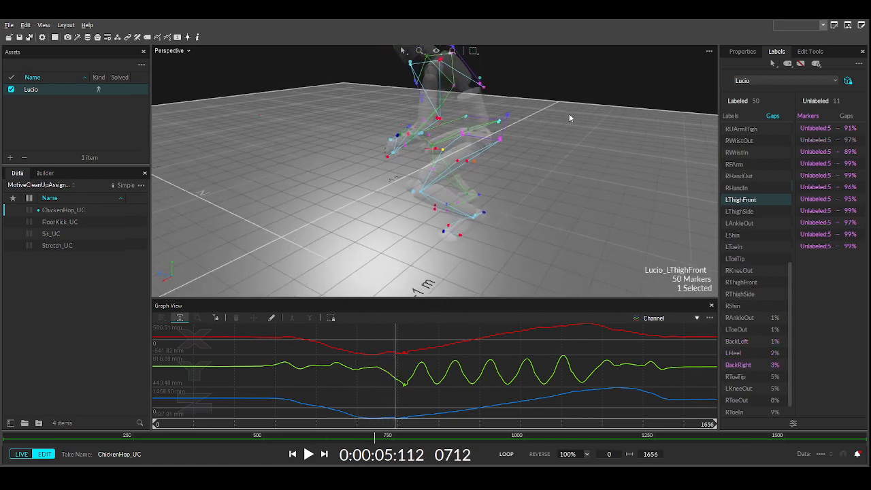
mouse_move(642, 116)
right_mouse_down()
mouse_move(607, 135)
mouse_move(648, 125)
right_mouse_up()
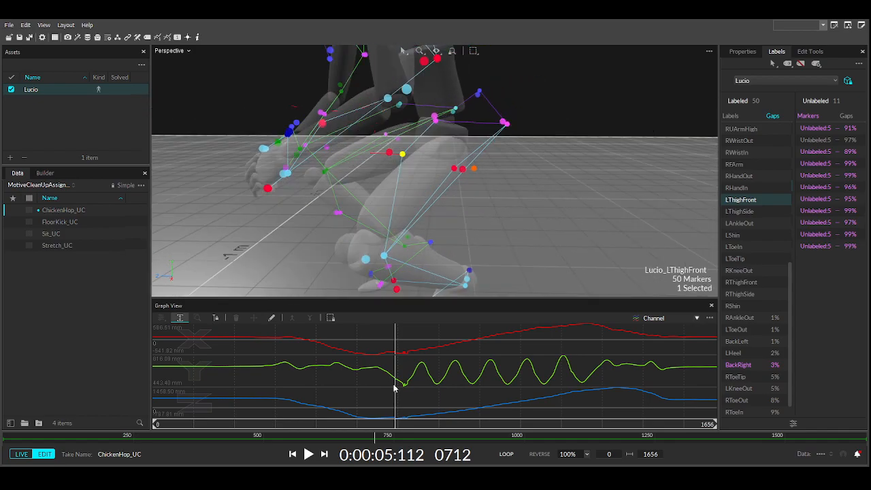
left_click_drag(397, 428, 412, 410)
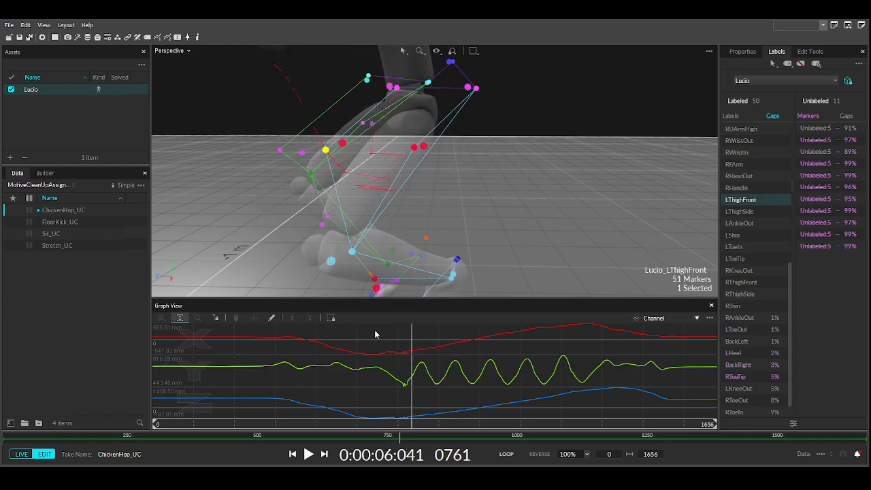
left_click_drag(400, 352, 418, 365)
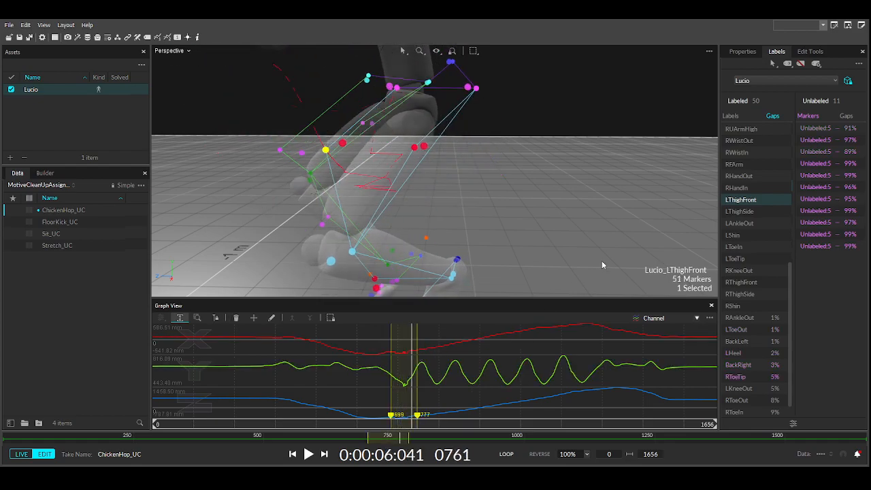
- Smooth LThighFront within frames 699–777 with four smoothing passes
left_click(810, 51)
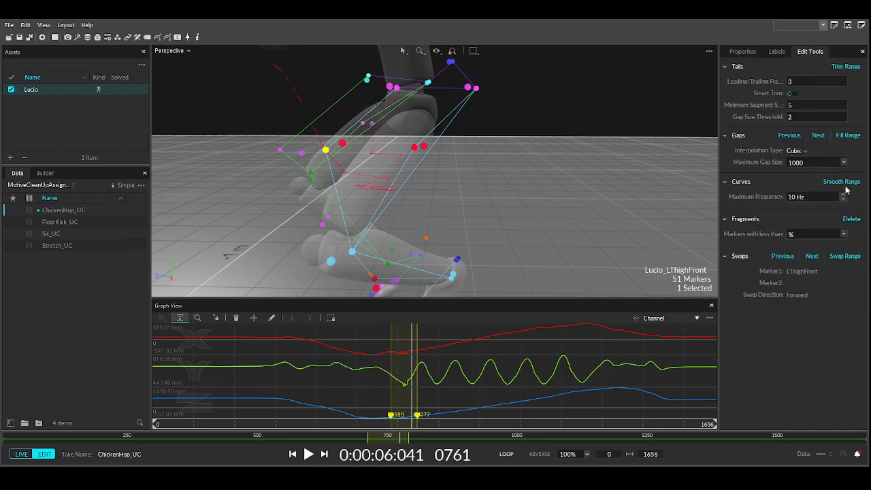
left_click(841, 182)
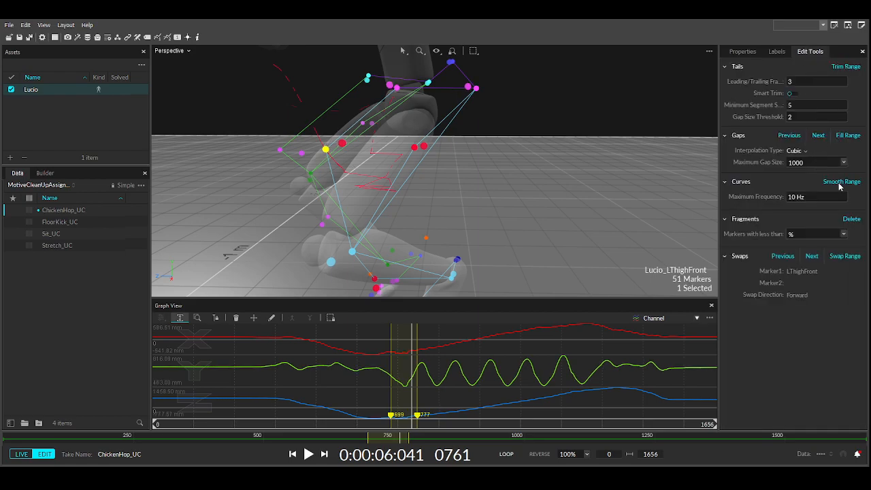
left_click(840, 183)
left_click(840, 184)
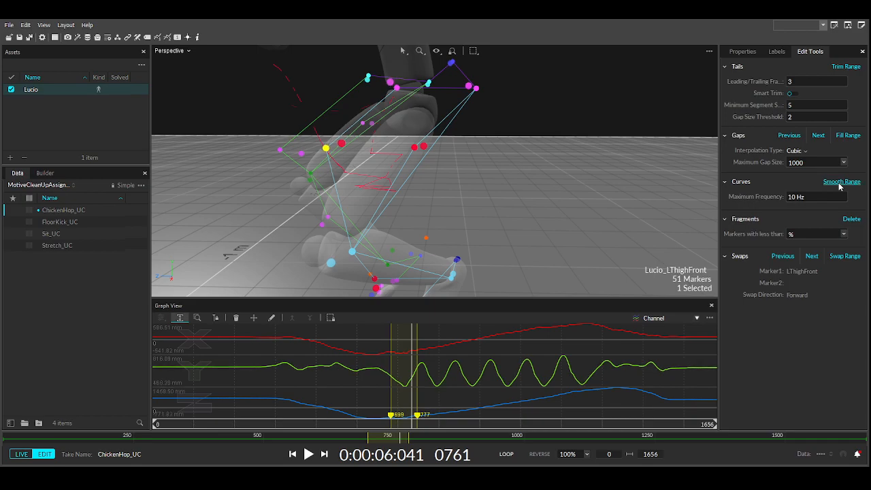
left_click(840, 184)
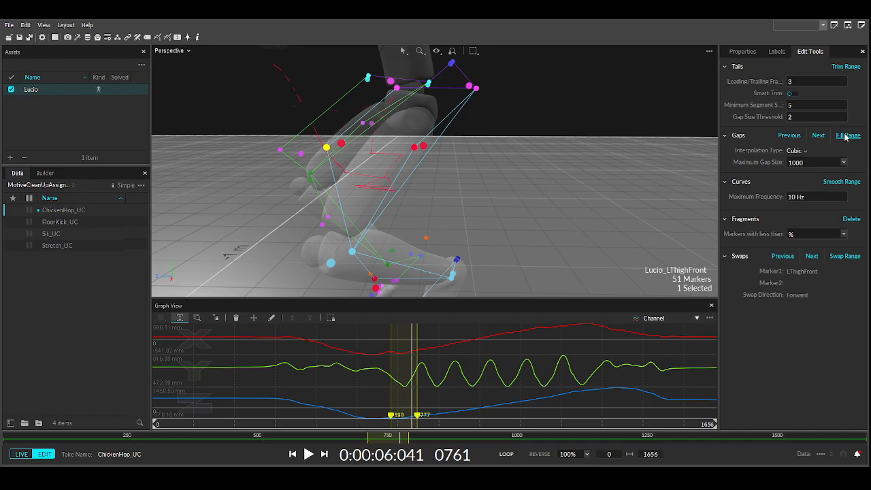
- Clear the range, smooth the entire LThighFront trajectory, and scrub back to review
left_click(571, 336)
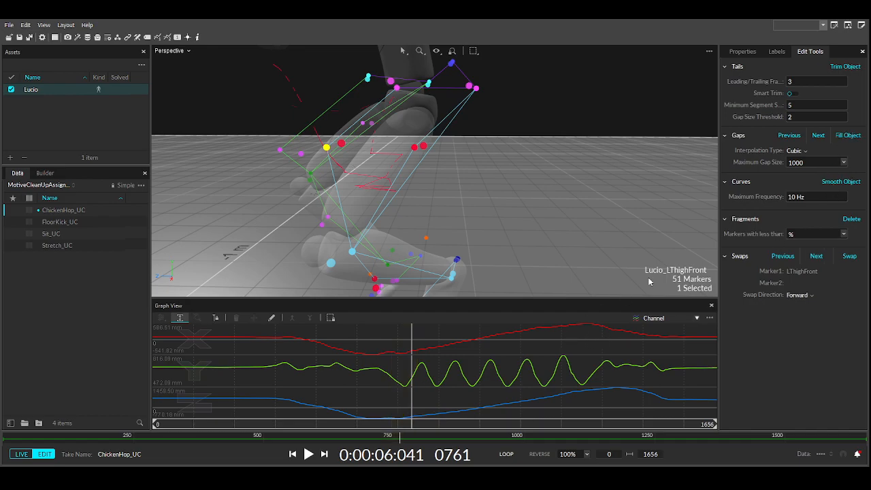
left_click(842, 184)
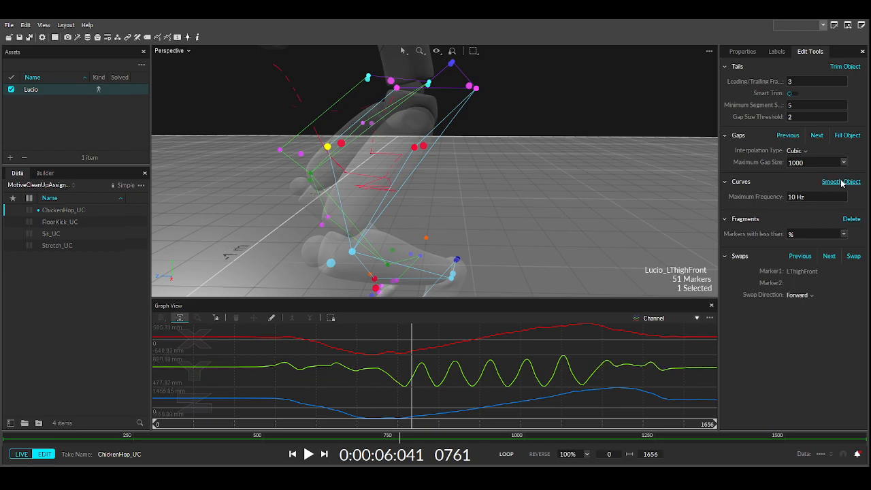
left_click(402, 426)
left_click_drag(402, 426, 236, 395)
- Frame the legs, select LKneeOut and scrub forward to frame 678 to watch the knee
scroll(320, 190, "down", 4)
middle_click_drag(273, 196, 402, 212)
right_click_drag(402, 211, 434, 193)
scroll(526, 191, "up", 5)
middle_click_drag(434, 193, 513, 178)
scroll(514, 179, "down", 4)
right_click_drag(459, 180, 516, 183)
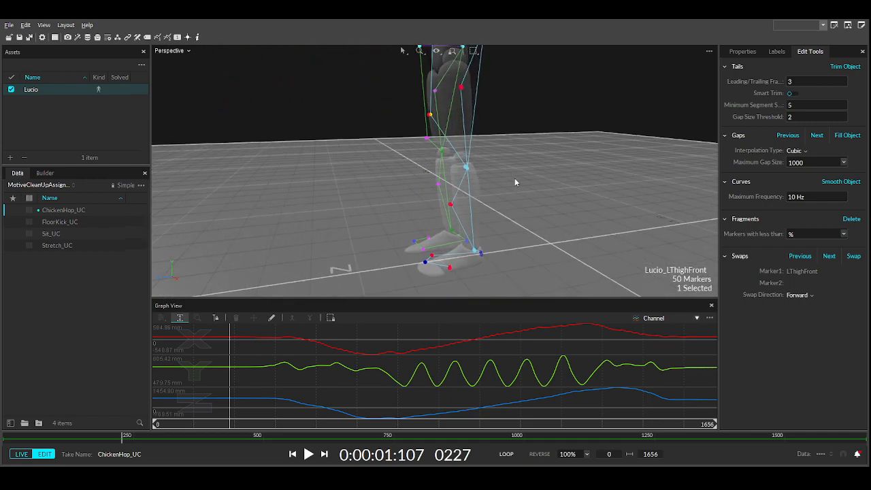
left_click(467, 169)
scroll(400, 218, "up", 3)
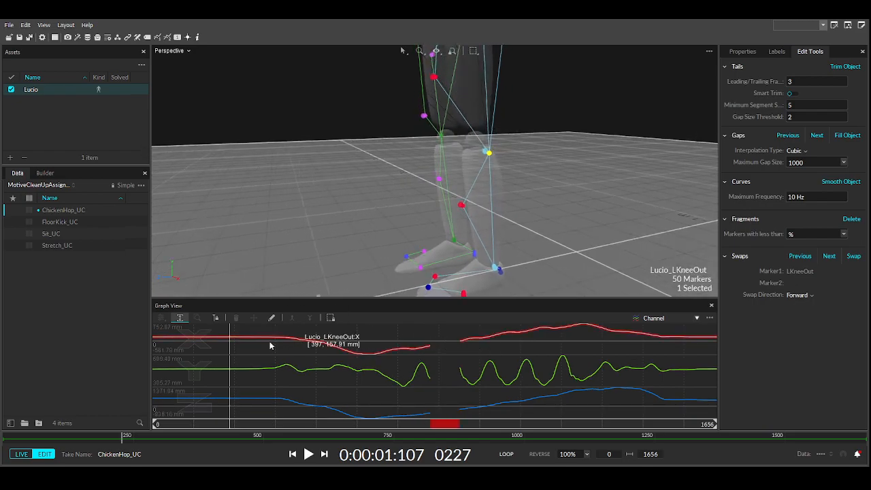
left_click_drag(262, 425, 460, 417)
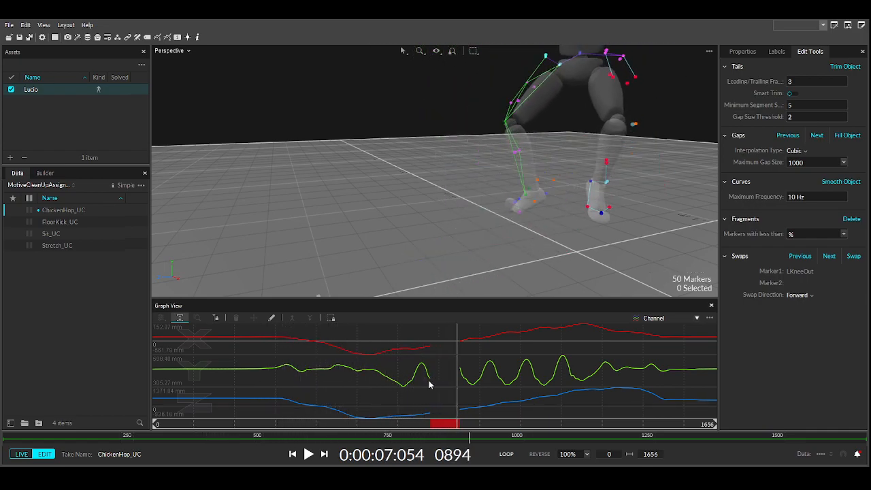
- Select the unlabeled marker beside the knee and mark frames 815–891 over the gap
right_click_drag(620, 158, 488, 168)
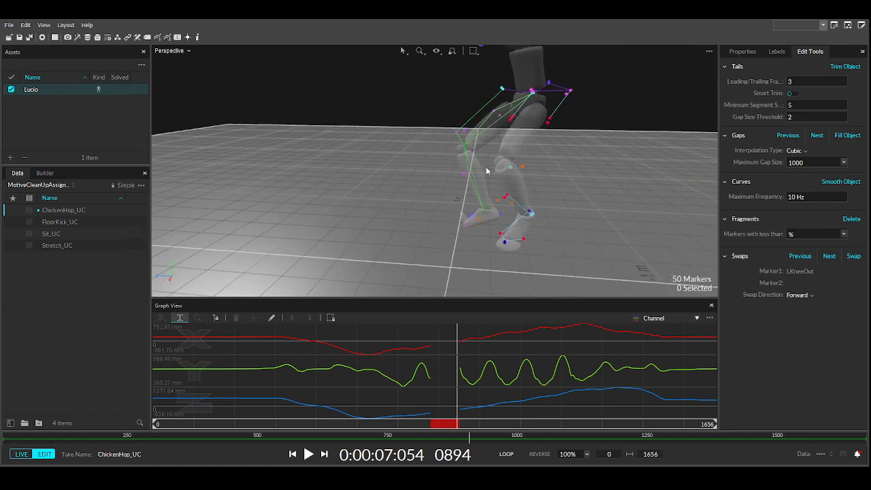
left_click(523, 167)
left_click_drag(431, 349, 458, 378)
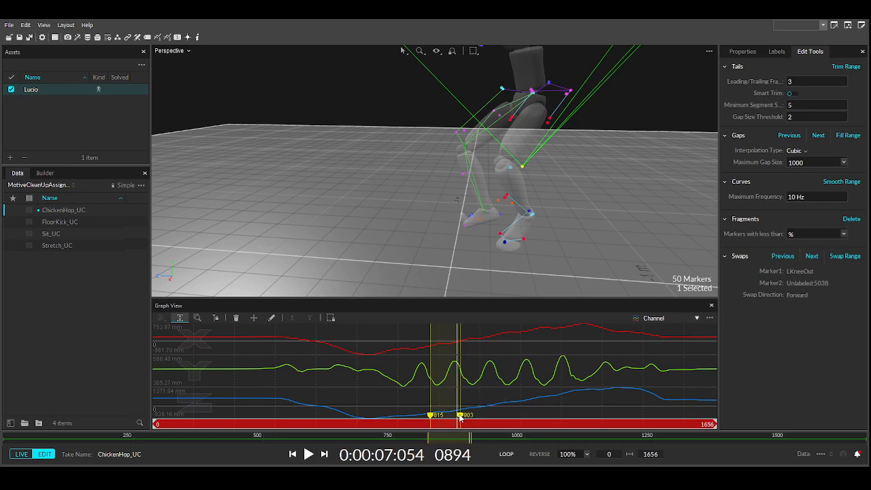
- Extend the range end to frame 899 and label the stray knee marker LKneeOut
left_click_drag(459, 418, 460, 418)
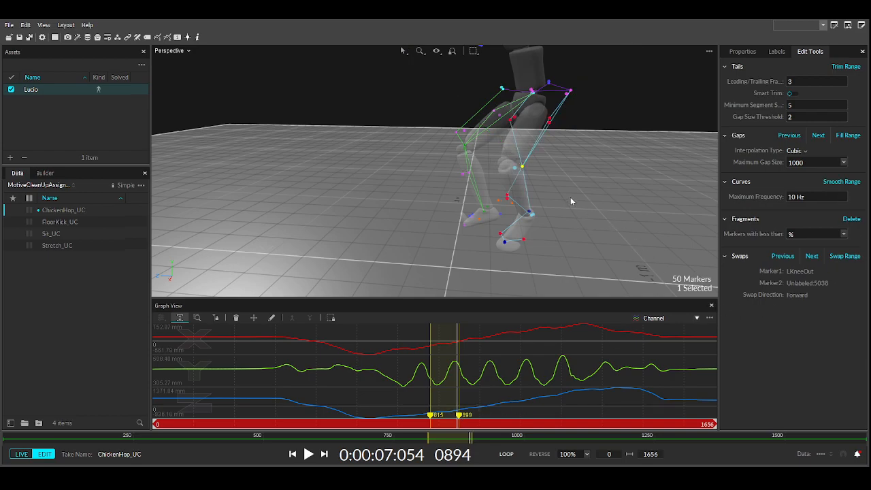
left_click(522, 168)
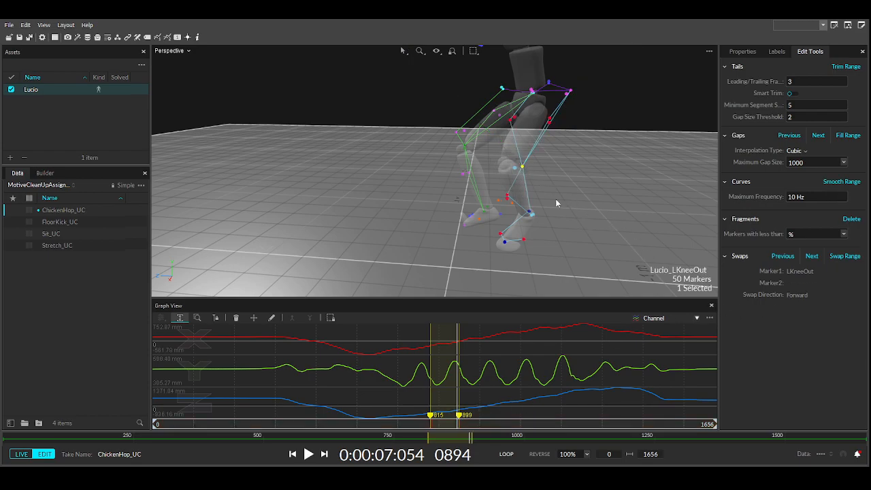
left_click(598, 203)
left_click(523, 168)
- Clear the range, fill LKneeOut's remaining gaps, smooth it three times and review from frame 161
left_click(613, 347)
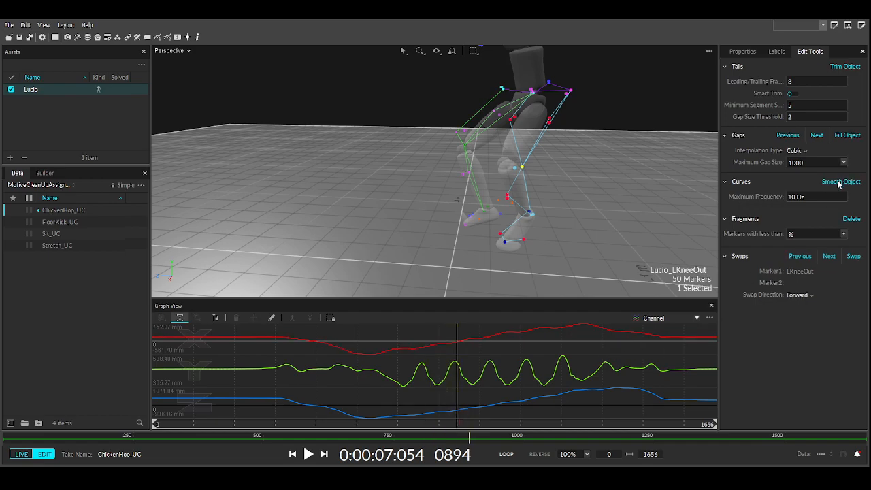
left_click(846, 136)
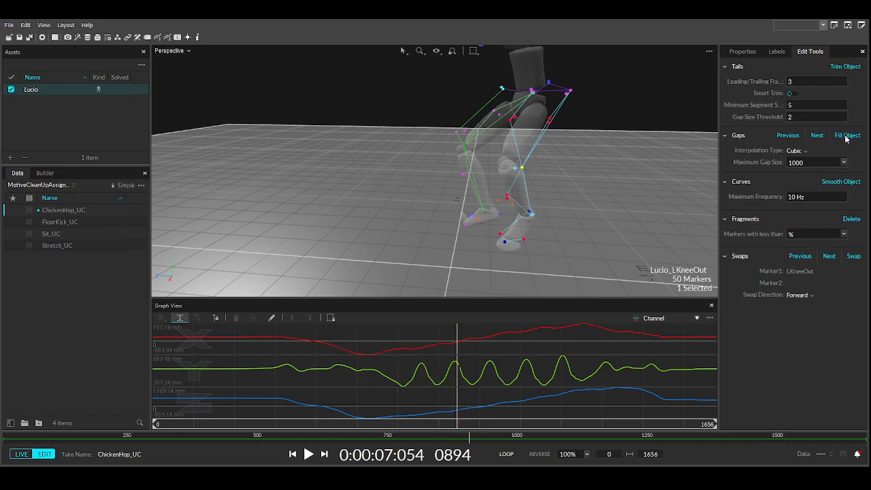
left_click(833, 184)
left_click(833, 184)
left_click(833, 184)
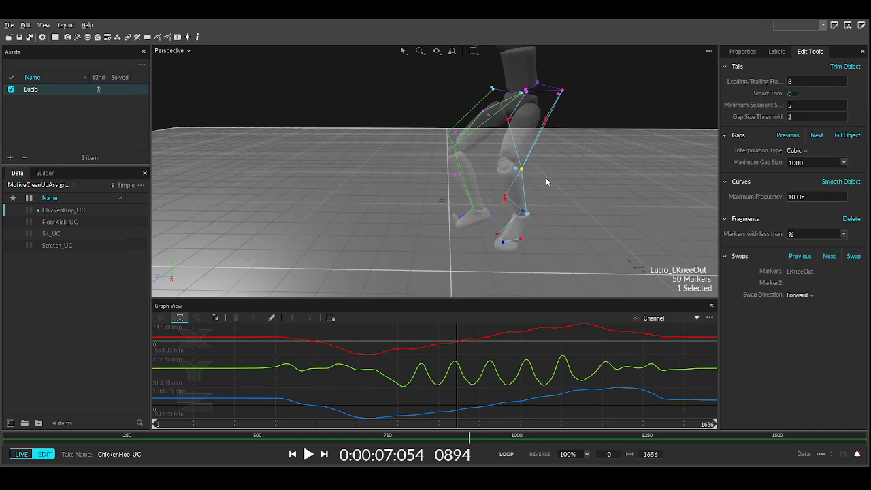
left_click_drag(402, 426, 135, 361)
right_click_drag(293, 238, 455, 190)
- Select LShin, check its gap percentage in Labels, and smooth its trajectory twice
left_click(440, 182)
left_click(440, 180)
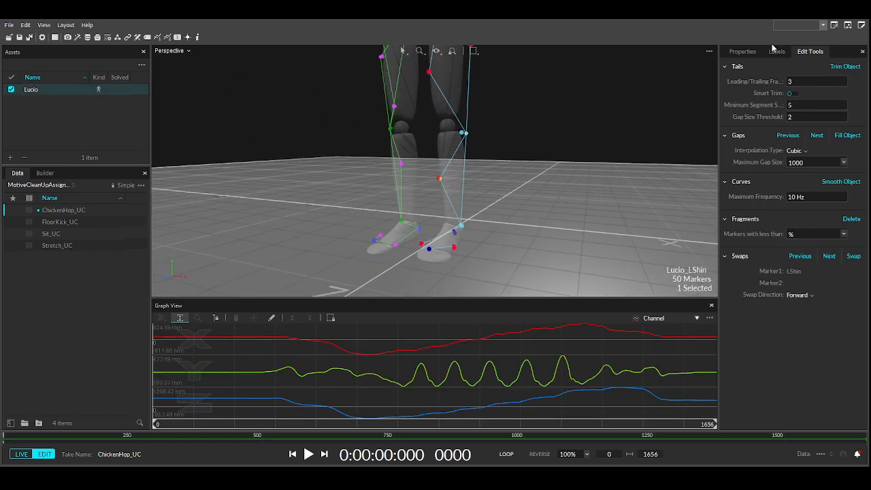
left_click(777, 51)
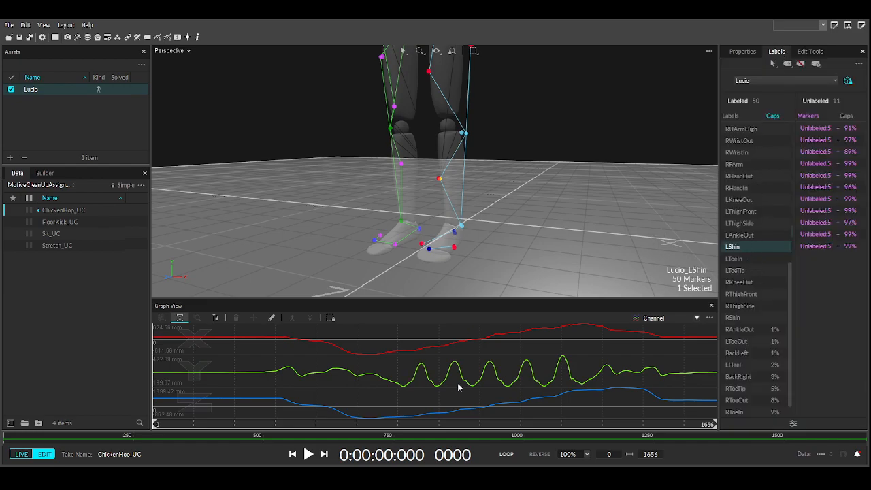
left_click(813, 52)
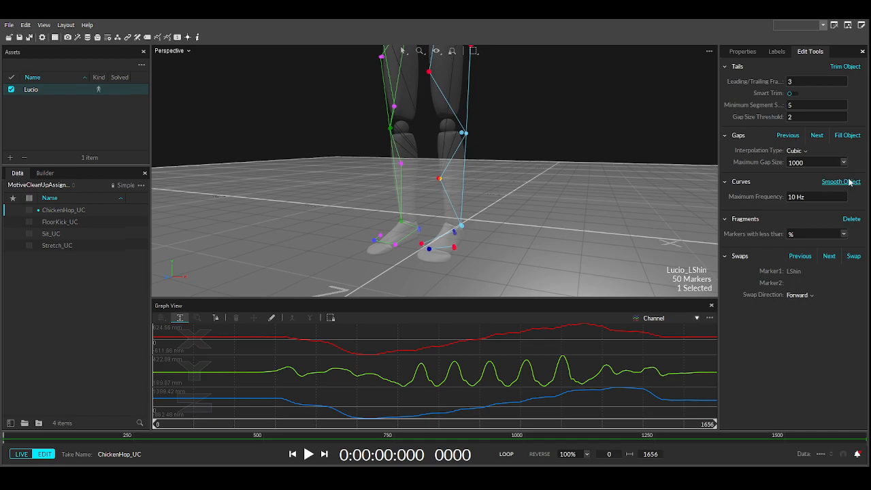
left_click(848, 182)
left_click(848, 182)
- Select LAnkleOut, check its gaps, and apply three smoothing passes to its trajectory
left_click(461, 226)
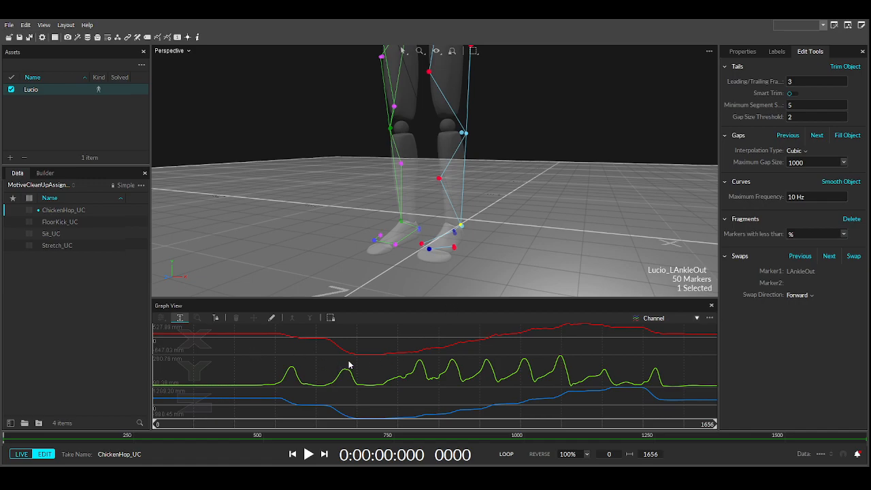
left_click(776, 52)
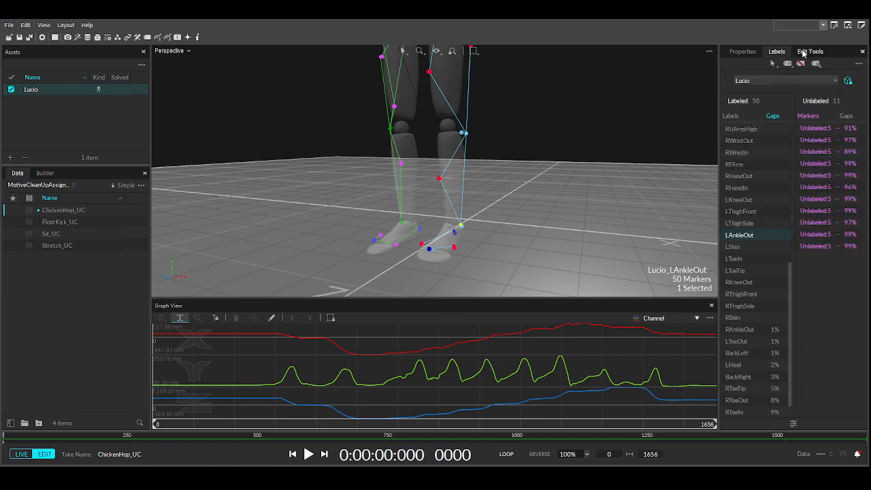
left_click(806, 52)
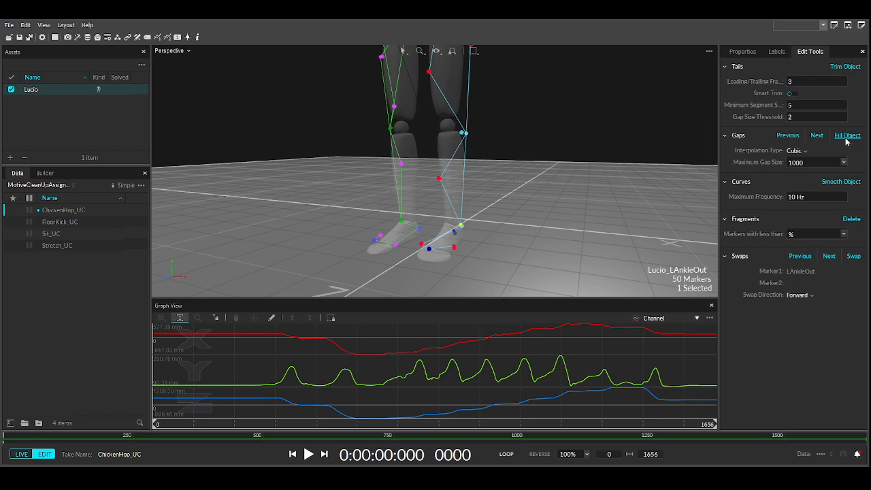
left_click(844, 181)
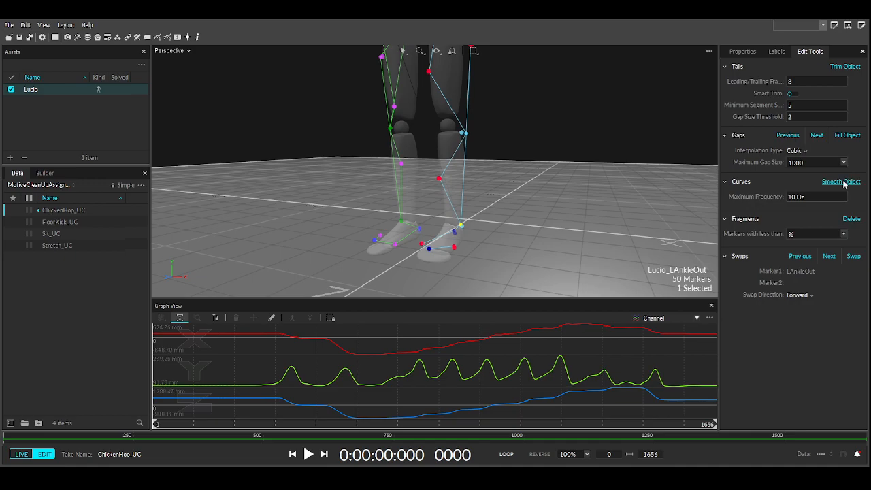
left_click(843, 181)
left_click(844, 182)
- Orbit down to a low view of the feet and select the LHeel marker
left_click(585, 244)
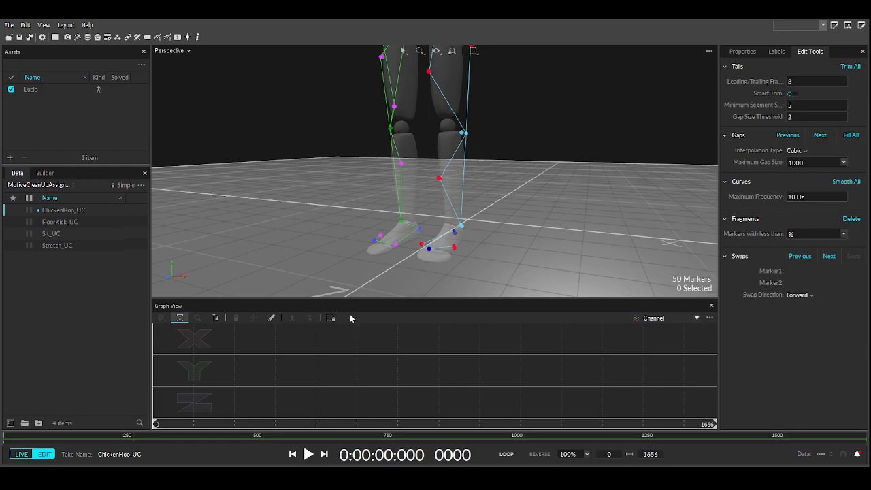
right_click_drag(418, 252, 403, 270)
scroll(403, 271, "up", 4)
right_click_drag(456, 251, 403, 232)
right_click_drag(522, 230, 436, 236)
left_click(407, 211)
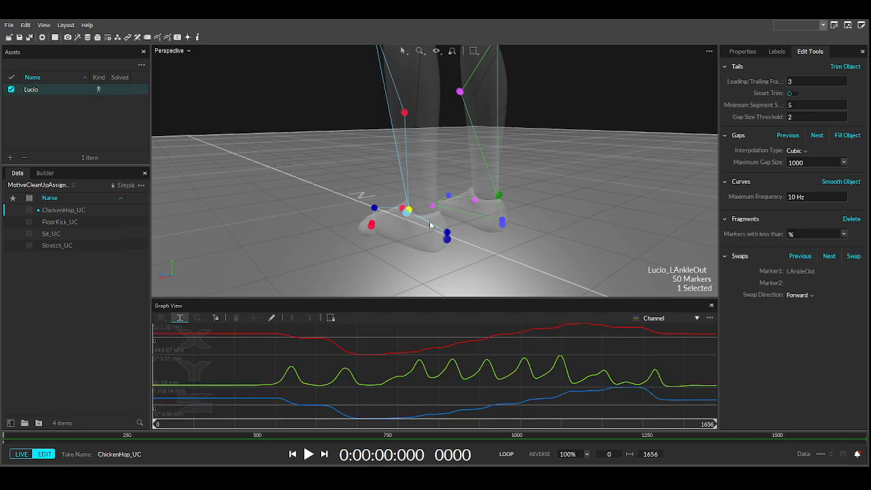
left_click(447, 234)
right_click_drag(413, 252, 490, 259)
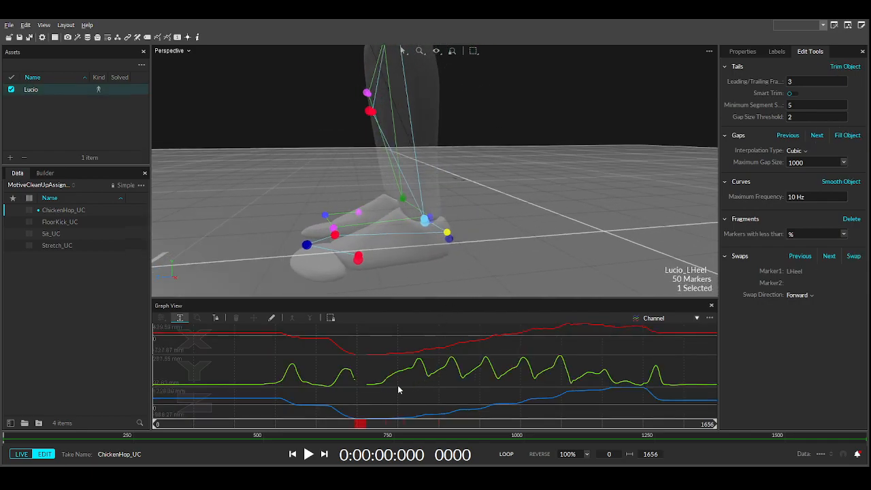
- Scrub to the LHeel gap, mark frames 580–639, then clear the frame range
left_click_drag(179, 426, 357, 414)
right_click_drag(584, 211, 314, 256)
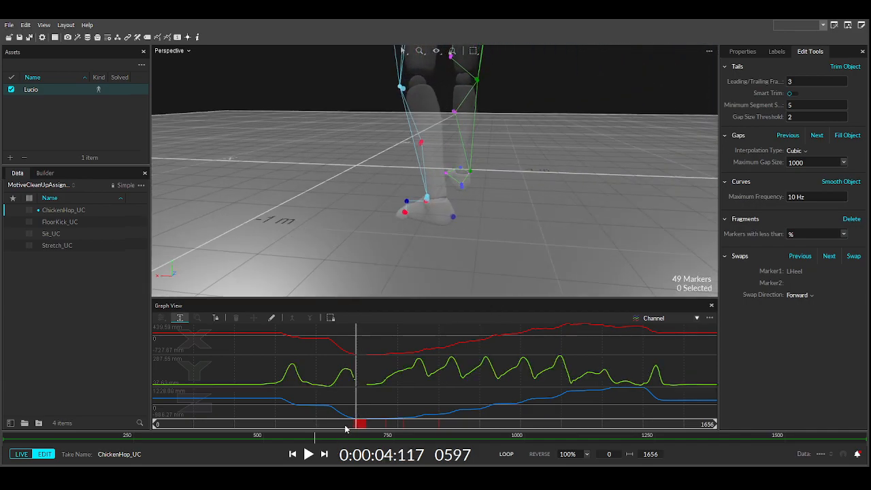
mouse_move(358, 424)
left_mouse_down()
mouse_move(507, 422)
mouse_move(377, 423)
left_mouse_up()
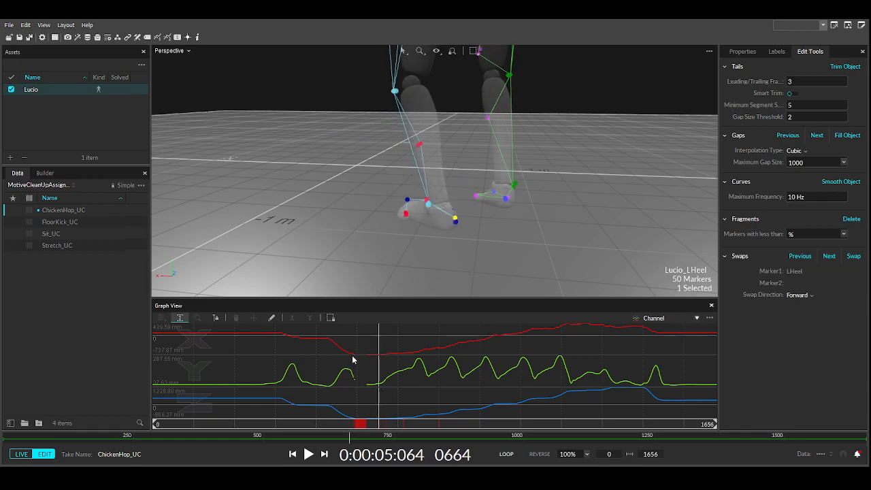
left_click_drag(351, 357, 371, 357)
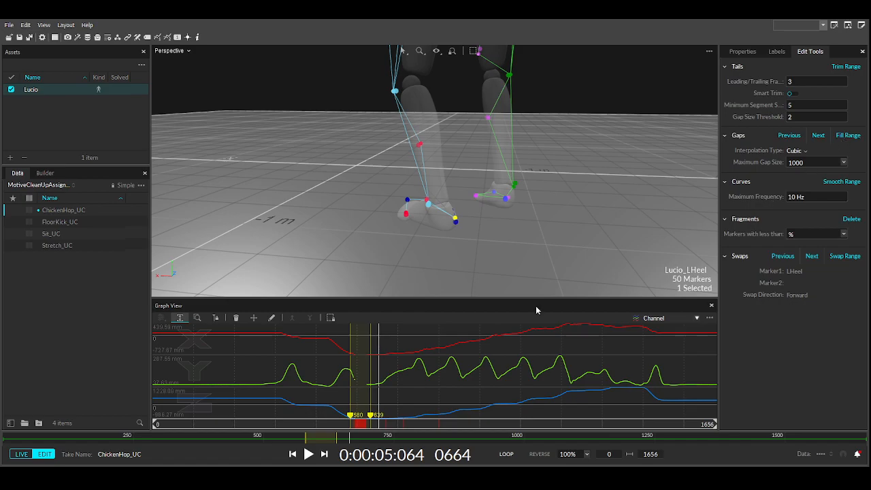
left_click(391, 342)
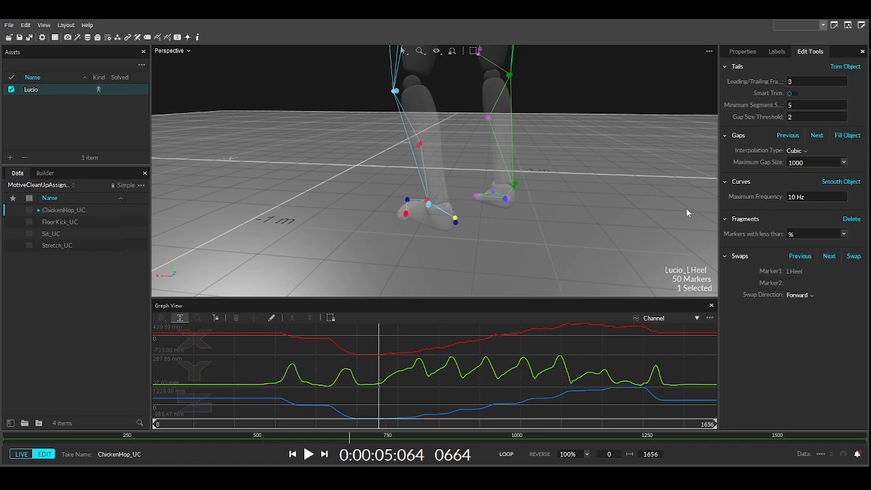
- Apply three smoothing passes to the whole LHeel trajectory
left_click(851, 184)
left_click(851, 184)
left_click(851, 184)
mouse_move(446, 194)
right_mouse_down()
mouse_move(628, 181)
mouse_move(640, 188)
mouse_move(633, 197)
mouse_move(660, 198)
mouse_move(475, 270)
right_mouse_up()
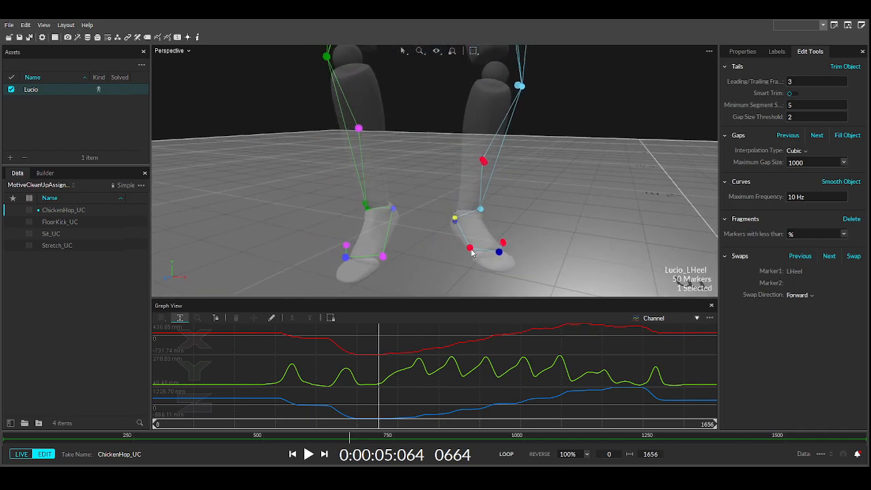
- Select LToeIn, reframe the feet, check its gaps, and smooth its trajectory twice
left_click(470, 249)
left_click_drag(385, 432, 236, 406)
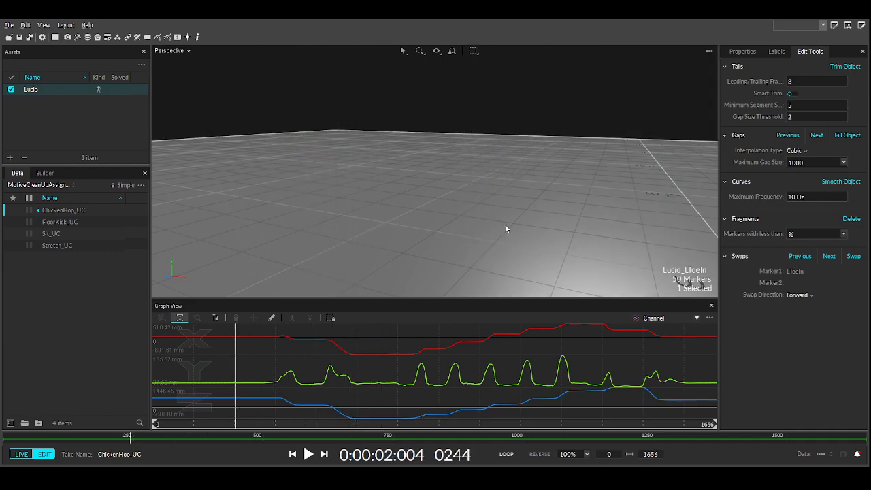
middle_click_drag(507, 204, 443, 222)
middle_click_drag(463, 164, 370, 151)
right_click_drag(373, 162, 367, 258)
scroll(460, 168, "up", 5)
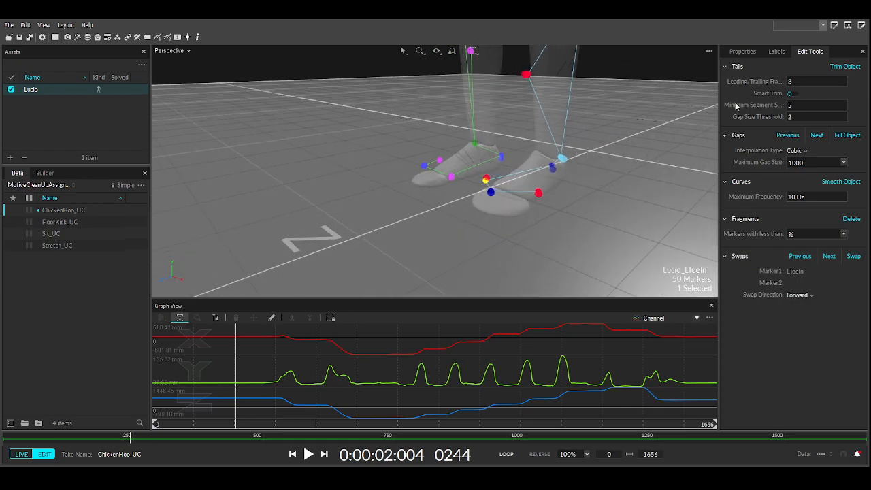
left_click(774, 52)
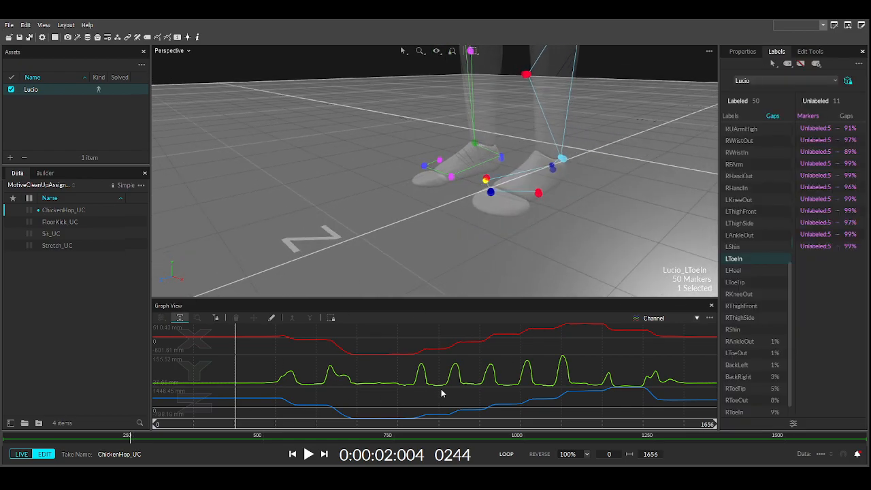
left_click(823, 53)
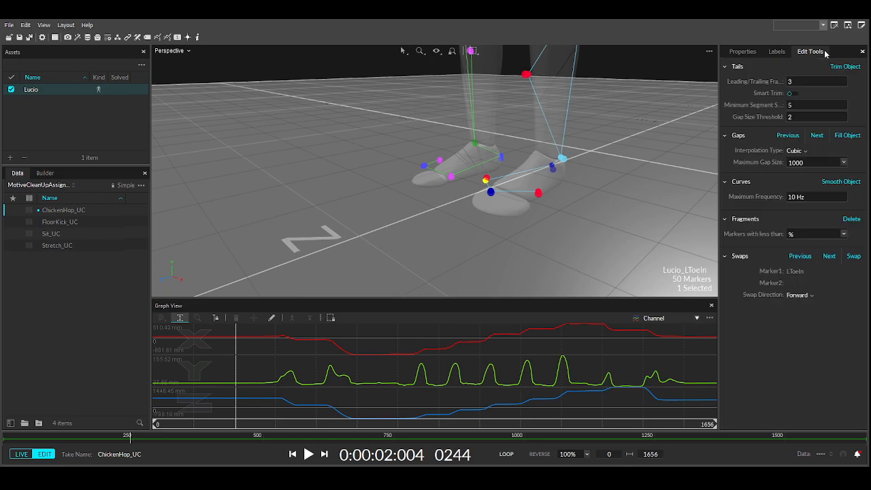
left_click(839, 183)
left_click(839, 184)
- Select LToeTip, check its gaps, and apply five smoothing passes
left_click(490, 191)
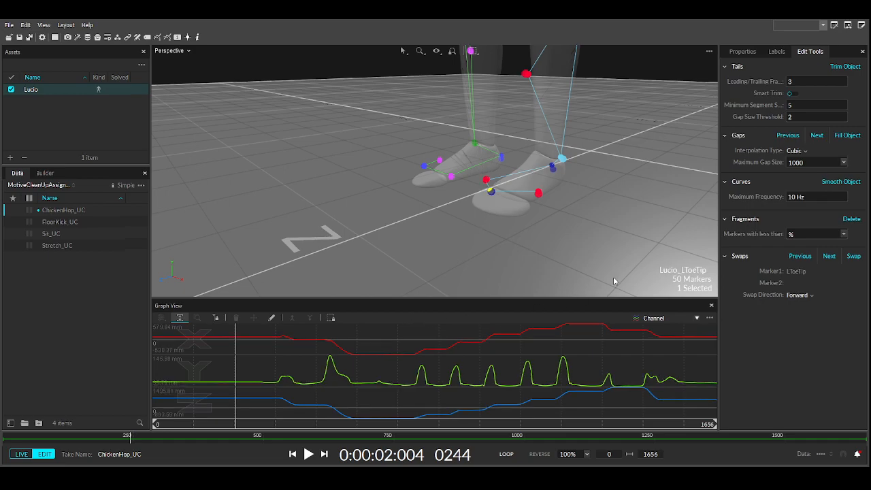
left_click(777, 52)
left_click(802, 53)
left_click(842, 182)
left_click(844, 183)
left_click(844, 186)
left_click(844, 186)
left_click(845, 186)
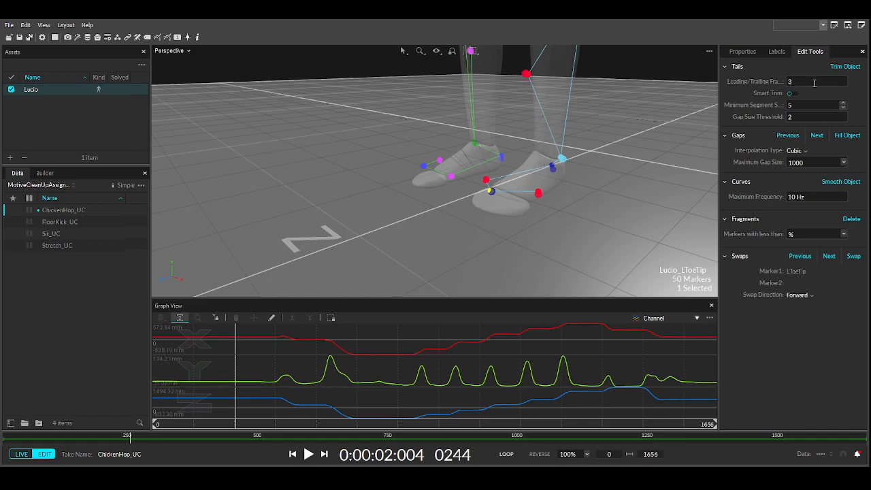
- Select LToeOut, check its gaps, and smooth its trajectory twice
left_click(540, 195)
left_click(776, 52)
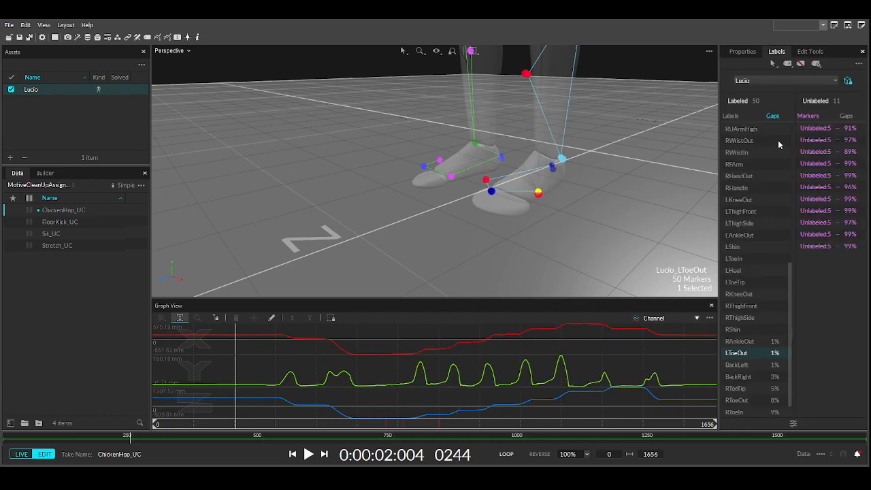
left_click(810, 52)
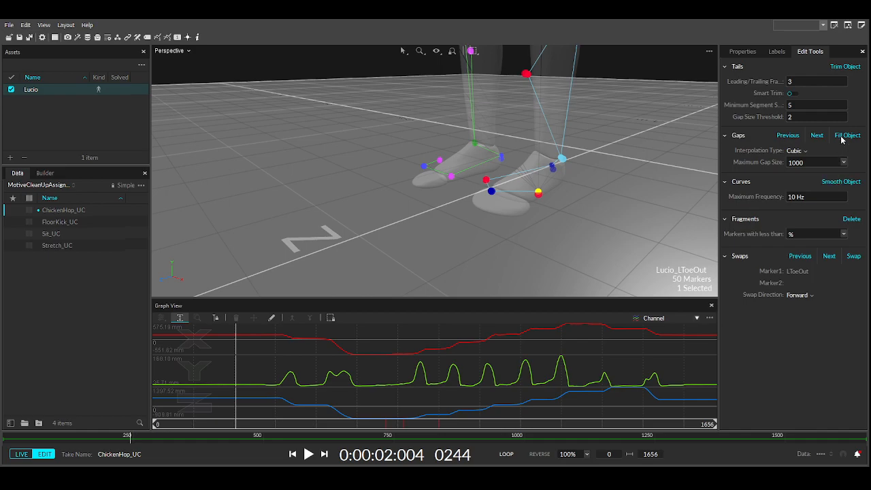
left_click(836, 183)
left_click(836, 183)
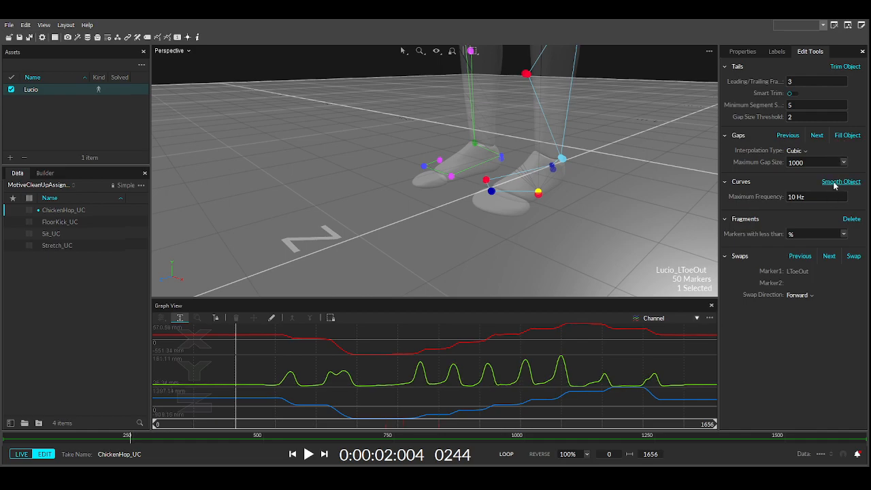
right_click_drag(413, 169, 496, 170)
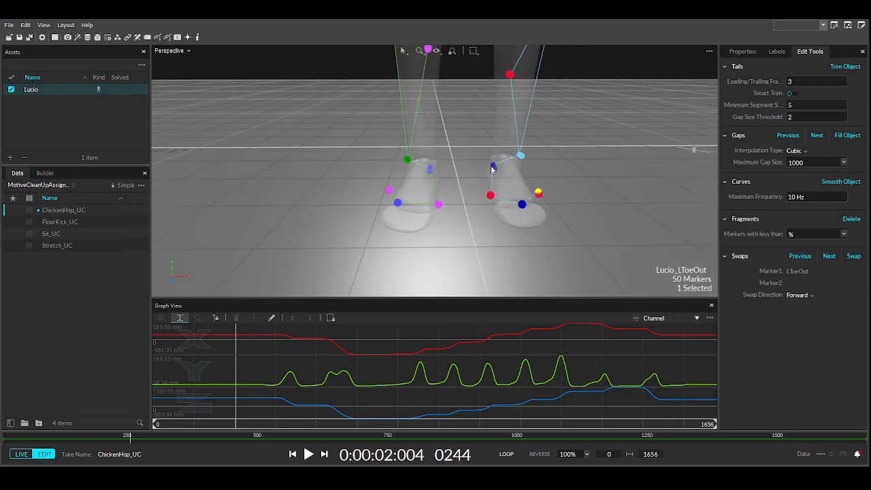
- Scrub through the take and extend the Graph View range to cover the whole take
scroll(495, 169, "down", 5)
middle_click_drag(477, 150, 466, 179)
left_click_drag(231, 430, 595, 388)
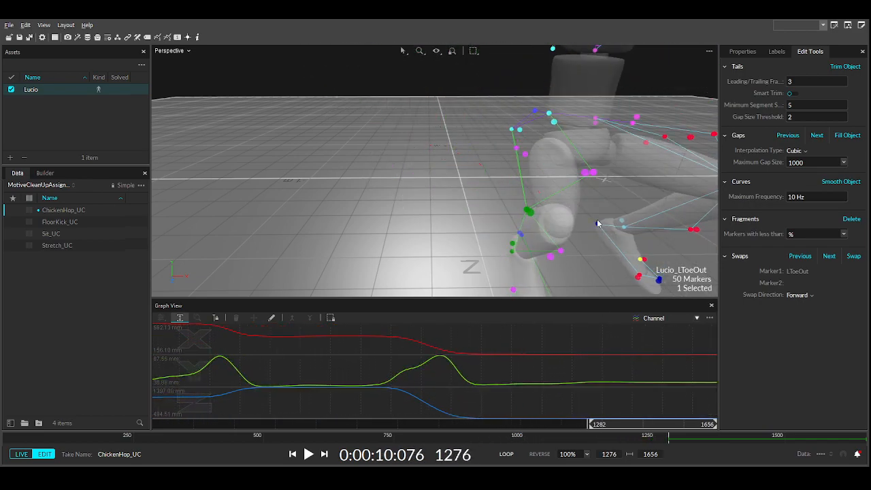
scroll(602, 223, "down", 8)
left_click_drag(608, 427, 705, 429)
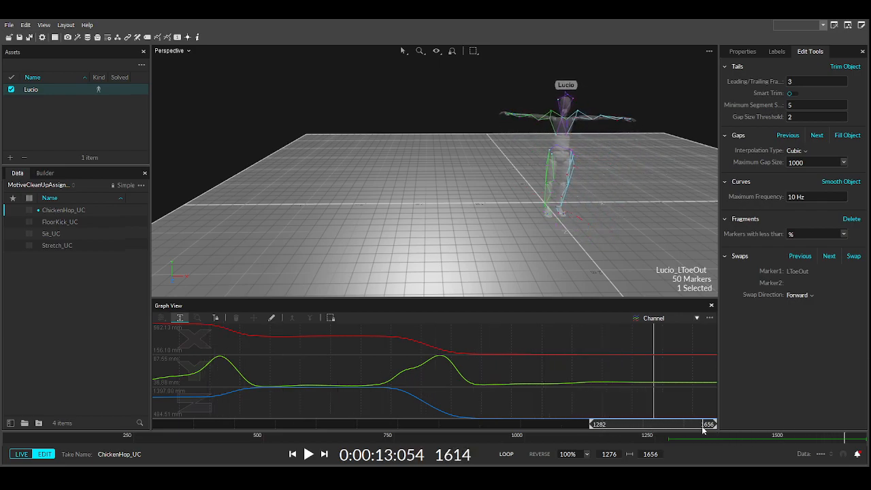
left_click_drag(591, 427, 115, 406)
scroll(533, 185, "up", 3)
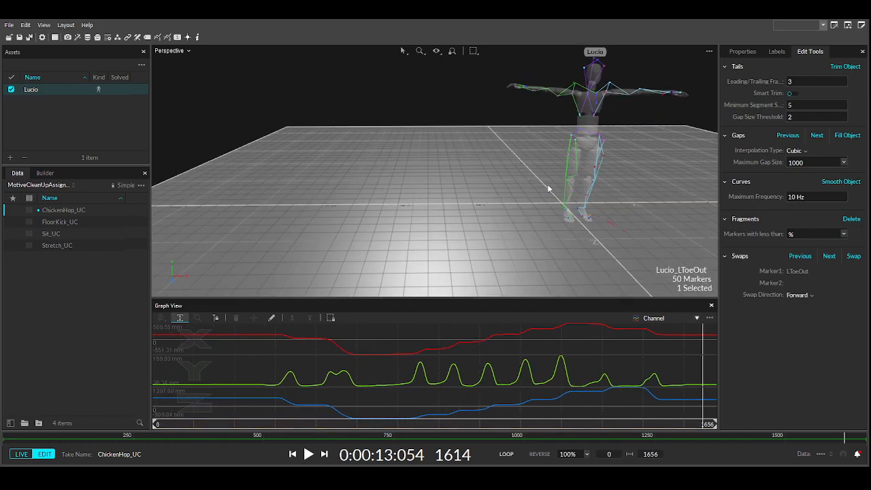
scroll(621, 172, "up", 3)
- Show the marker Labels list and scrub back from frame 1011 watching the feet
left_click(777, 51)
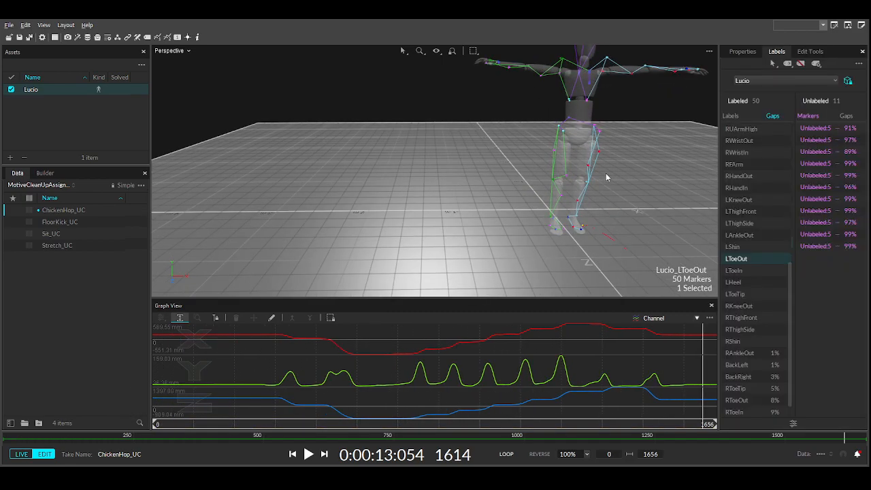
middle_click_drag(606, 174, 485, 165)
scroll(486, 167, "up", 5)
middle_click_drag(504, 218, 541, 89)
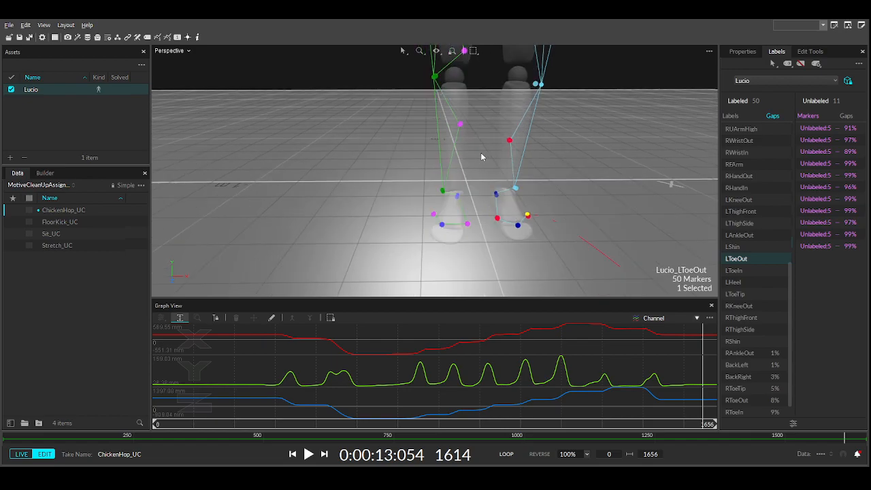
scroll(480, 156, "up", 3)
scroll(504, 200, "down", 5)
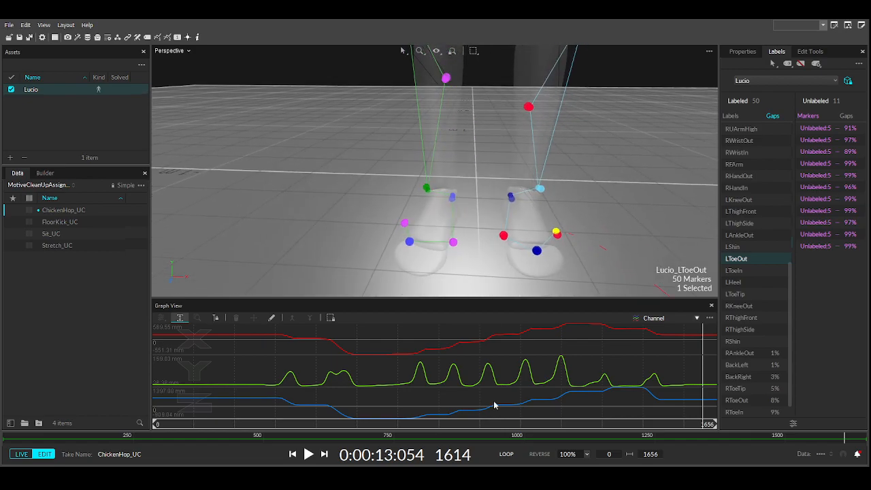
left_click(493, 425)
left_click_drag(493, 427, 145, 415)
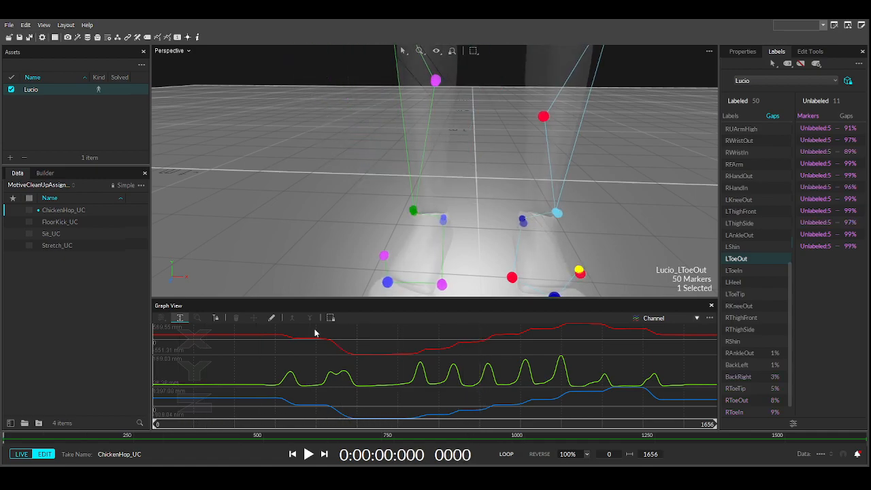
left_click(410, 213)
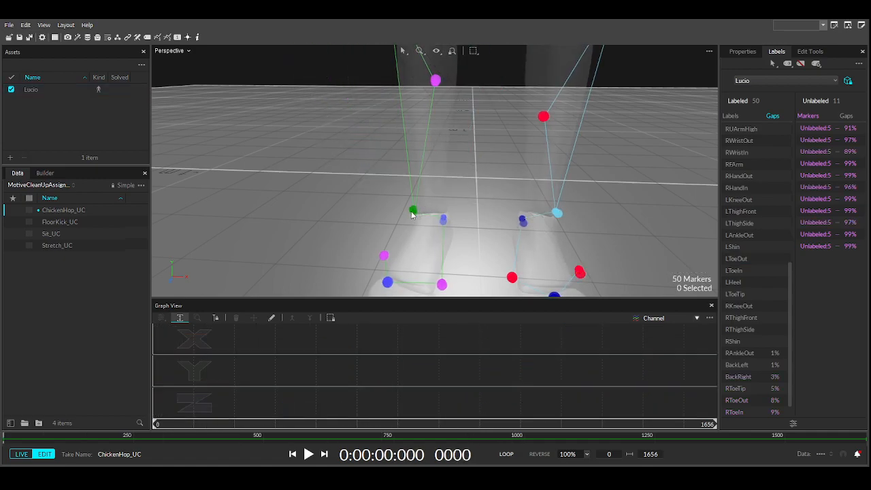
left_click(436, 81)
mouse_move(413, 168)
right_mouse_down()
mouse_move(406, 188)
mouse_move(413, 216)
right_mouse_up()
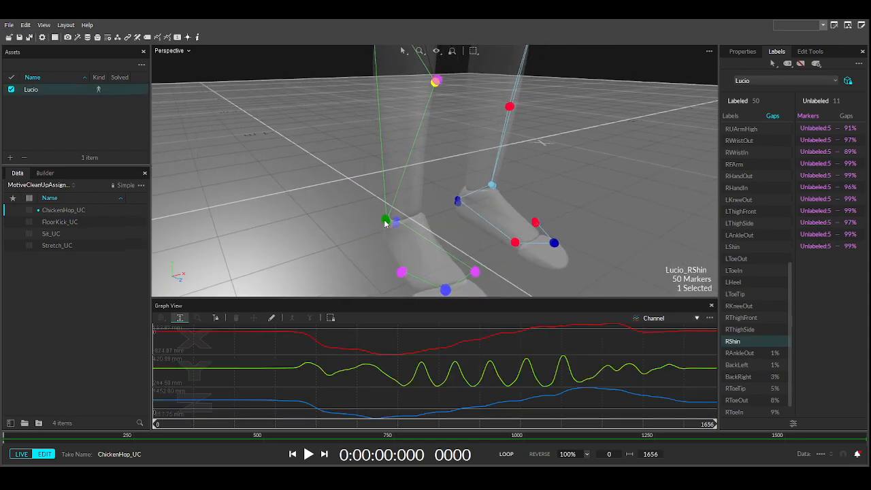
left_click(385, 221)
middle_click_drag(417, 235, 422, 192)
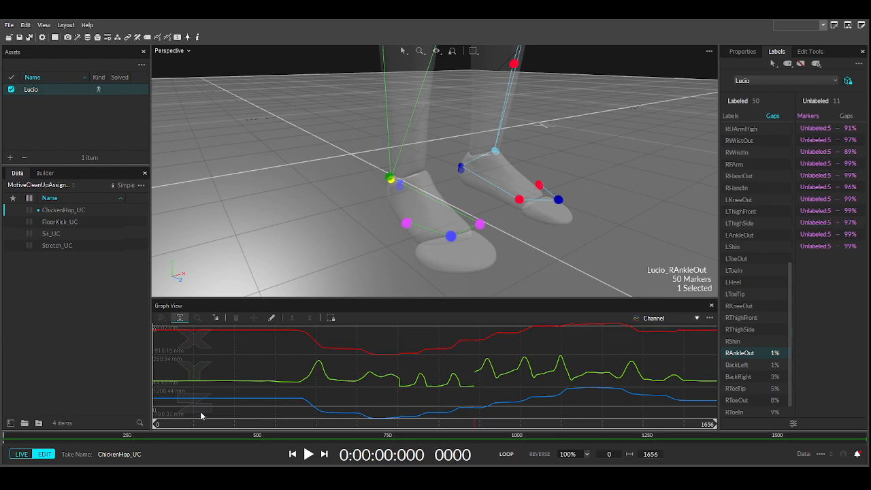
left_click_drag(156, 428, 354, 423)
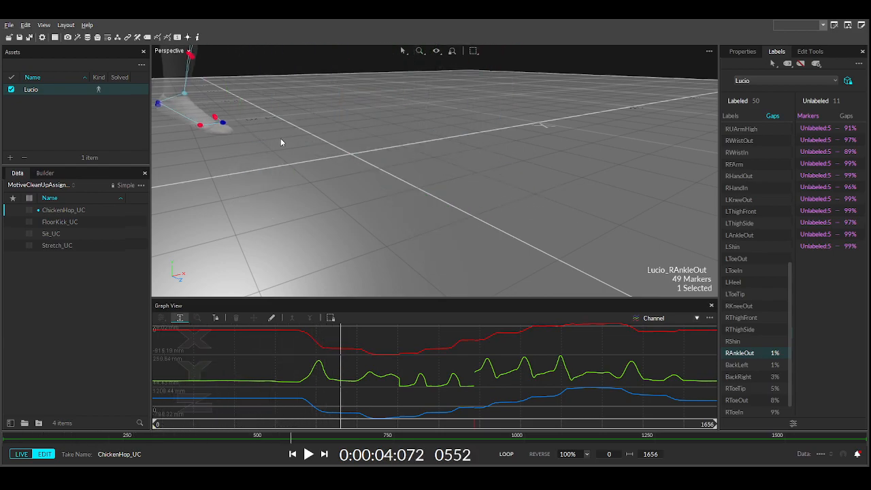
right_click_drag(276, 137, 409, 144)
middle_click_drag(409, 143, 486, 146)
left_click_drag(335, 422, 375, 422)
middle_click_drag(256, 151, 332, 162)
left_click_drag(382, 423, 423, 418)
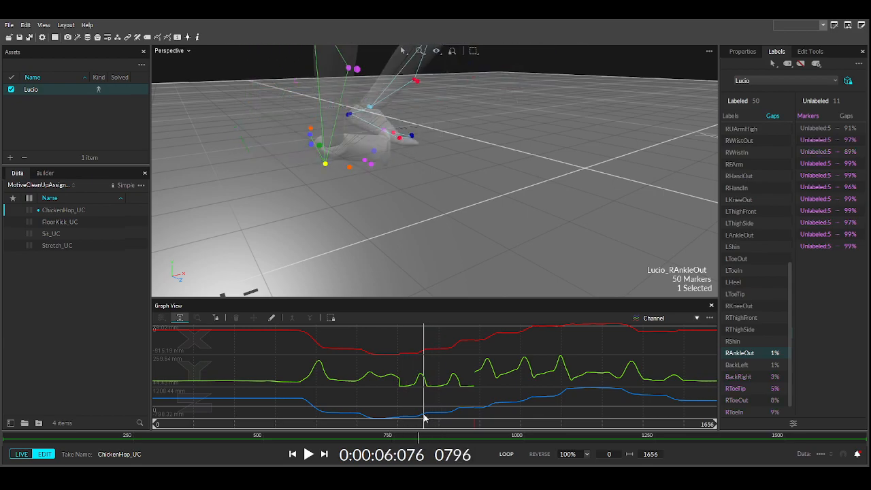
mouse_move(329, 137)
right_mouse_down()
mouse_move(383, 97)
mouse_move(431, 121)
mouse_move(508, 128)
mouse_move(403, 128)
mouse_move(329, 153)
right_mouse_up()
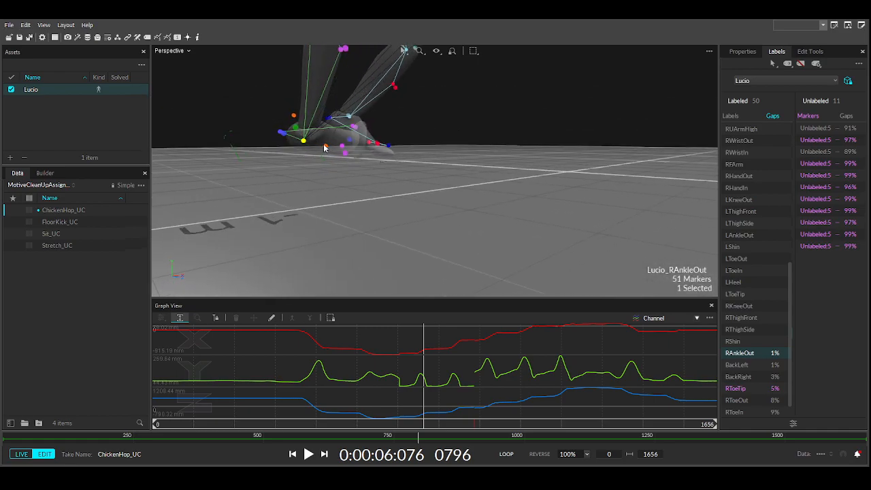
left_click(325, 147, "ctrl")
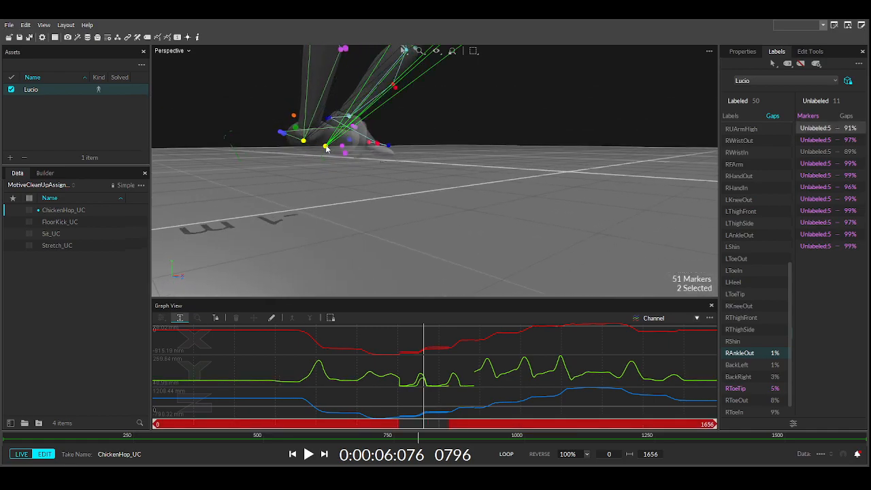
left_click(304, 141, "ctrl")
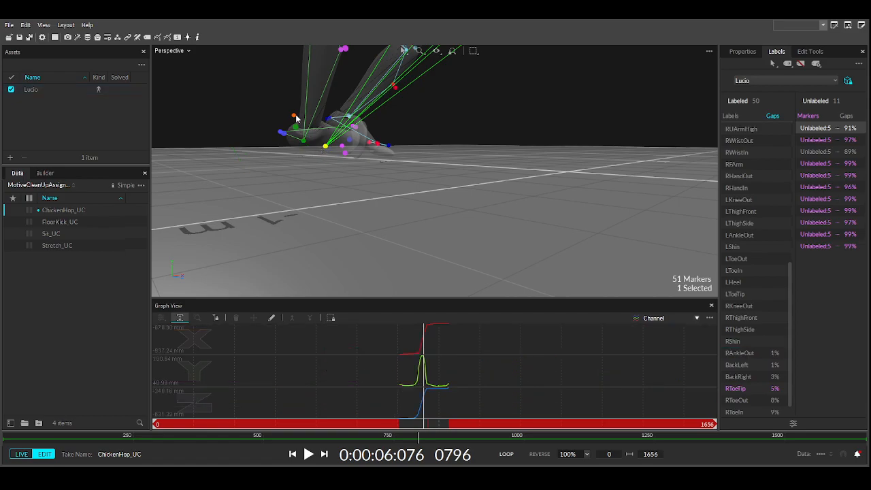
left_click(294, 117)
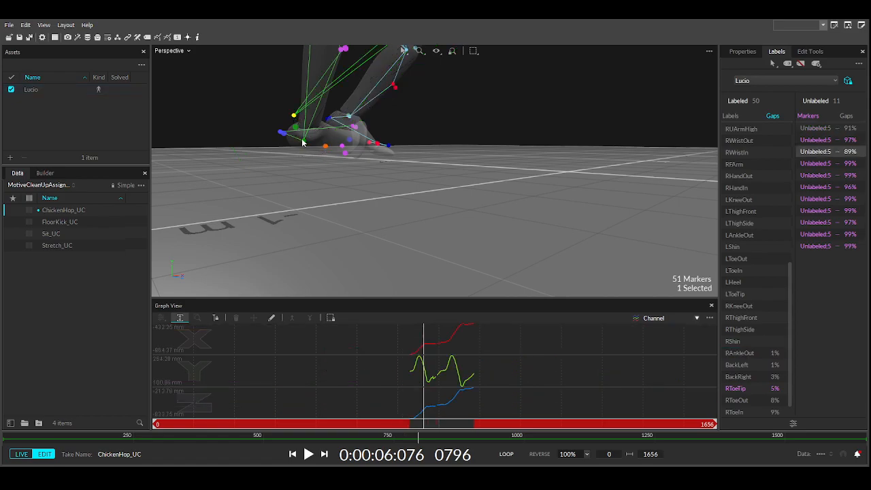
left_click(305, 143, "ctrl")
mouse_move(422, 425)
left_mouse_down()
mouse_move(397, 426)
mouse_move(435, 425)
mouse_move(427, 425)
left_mouse_up()
mouse_move(312, 180)
right_mouse_down()
mouse_move(375, 177)
mouse_move(399, 188)
mouse_move(379, 160)
mouse_move(307, 168)
mouse_move(306, 180)
right_mouse_up()
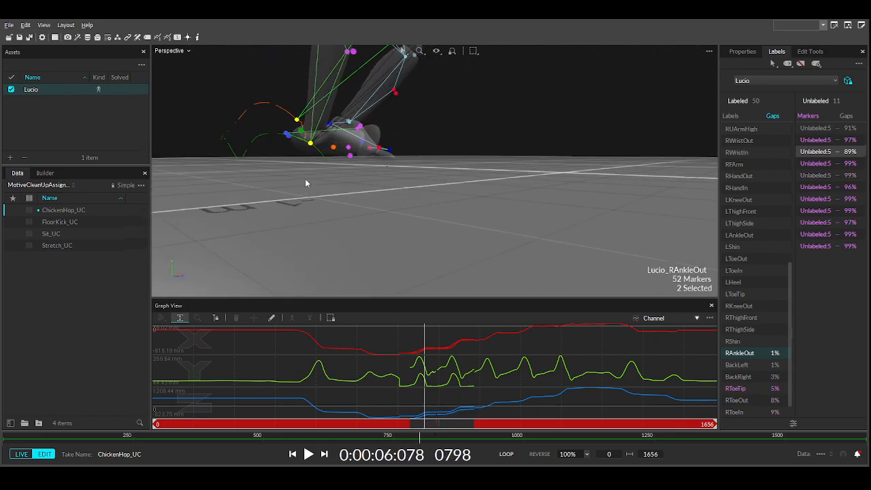
left_click(306, 196)
left_click(429, 423)
left_click_drag(430, 425, 313, 381)
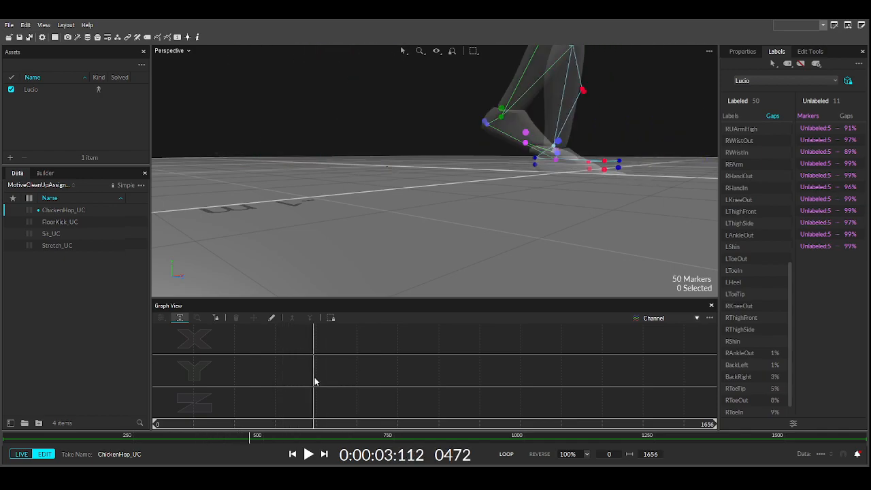
- Inspect the gaps of RAnkleOut, RHeel, RToeIn, RToeTip and RToeOut around frames 942–1009
left_click(502, 117)
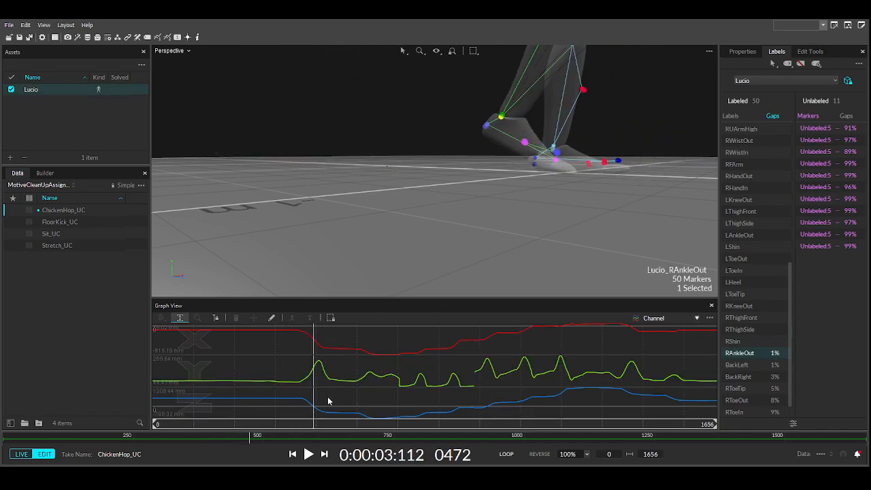
left_click_drag(314, 425, 497, 421)
right_click_drag(584, 194, 503, 245)
right_click_drag(575, 190, 606, 178)
left_click(575, 163)
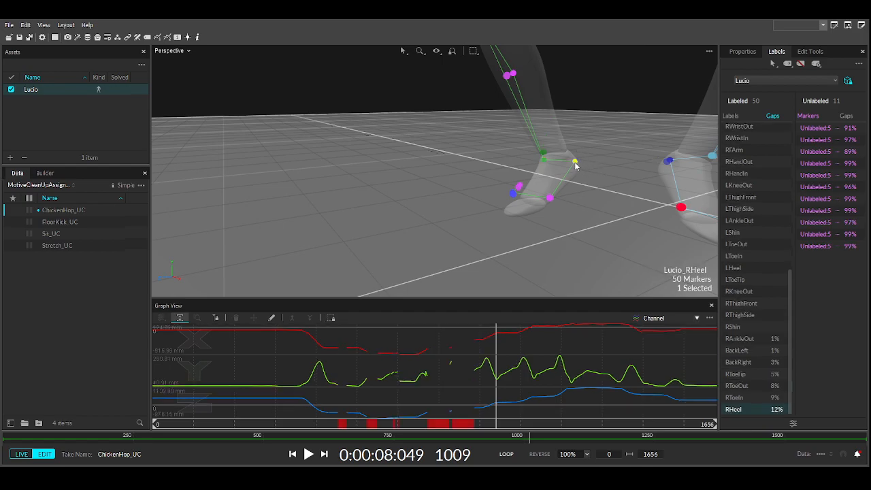
left_click(550, 200)
right_click_drag(513, 218, 573, 220)
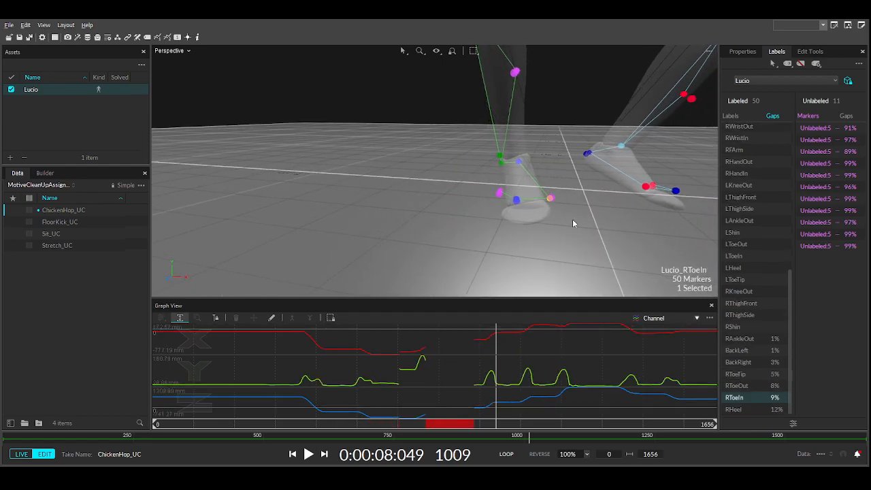
left_click(516, 200)
right_click_drag(508, 226, 545, 225)
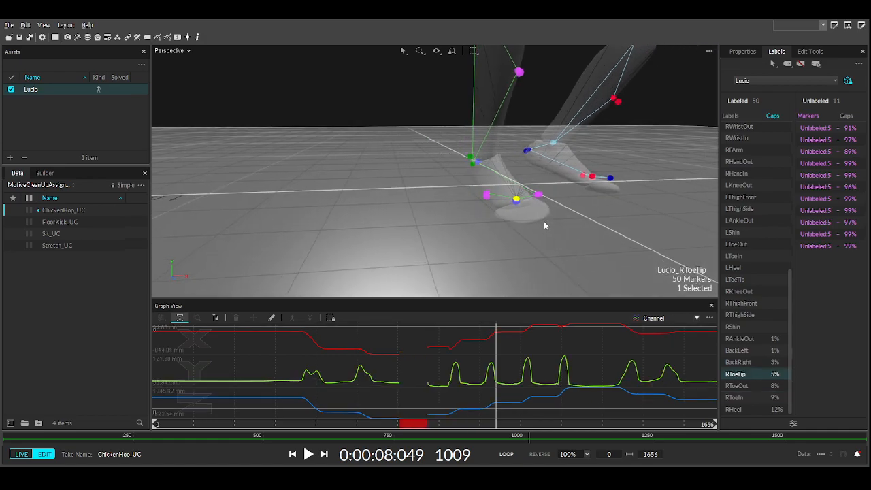
left_click(488, 196)
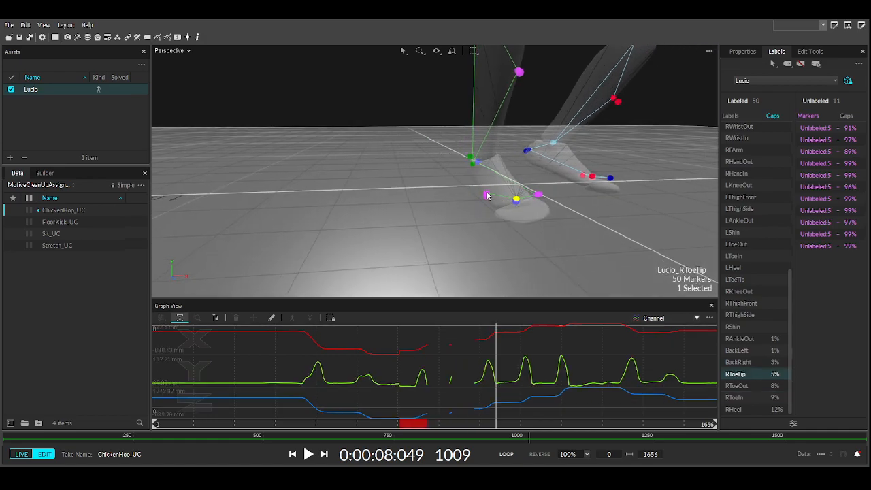
left_click(755, 339)
mouse_move(564, 218)
right_mouse_down()
mouse_move(591, 256)
mouse_move(537, 233)
right_mouse_up()
- Select BackLeft, fill its trajectory gap, and smooth it twice
left_click(739, 351)
middle_click_drag(537, 233, 527, 375)
scroll(419, 188, "down", 5)
scroll(459, 195, "up", 4)
right_click_drag(459, 196, 663, 206)
middle_click_drag(613, 178, 534, 239)
right_click_drag(446, 155, 507, 175)
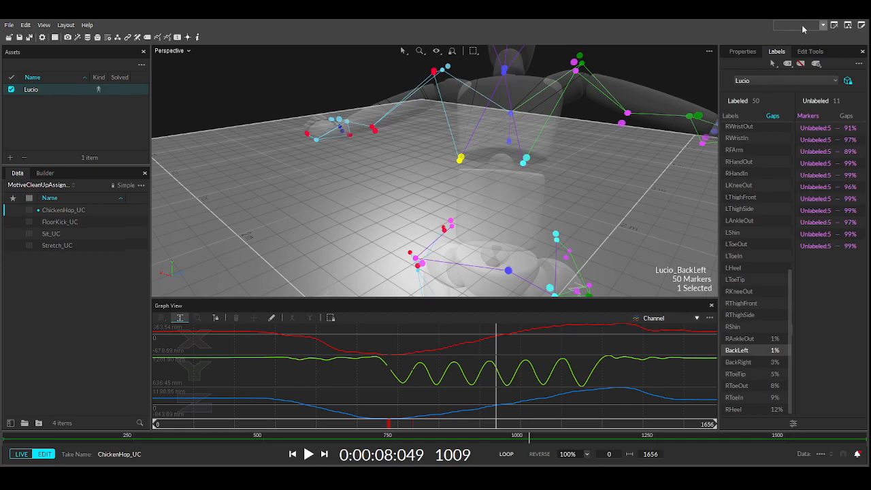
left_click(810, 51)
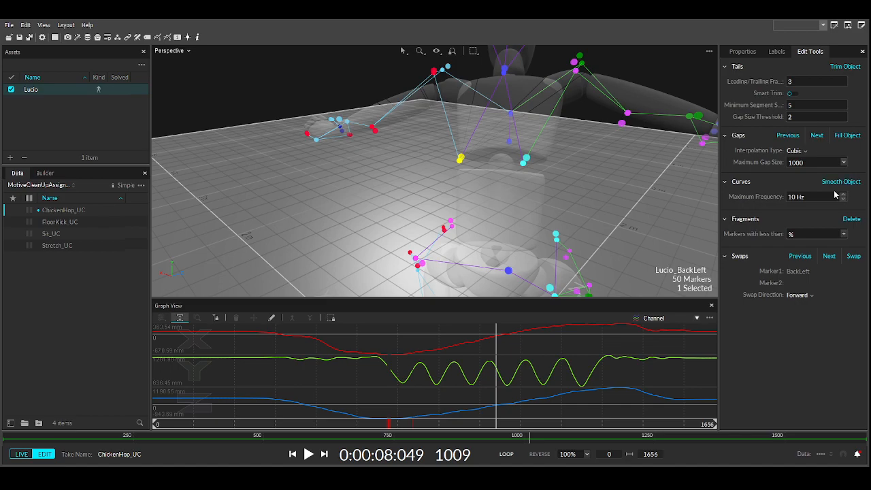
left_click(847, 136)
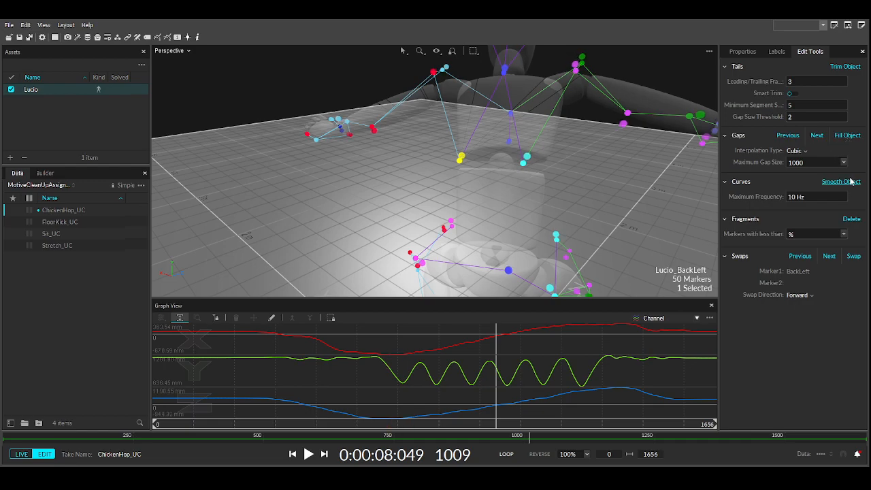
left_click(844, 182)
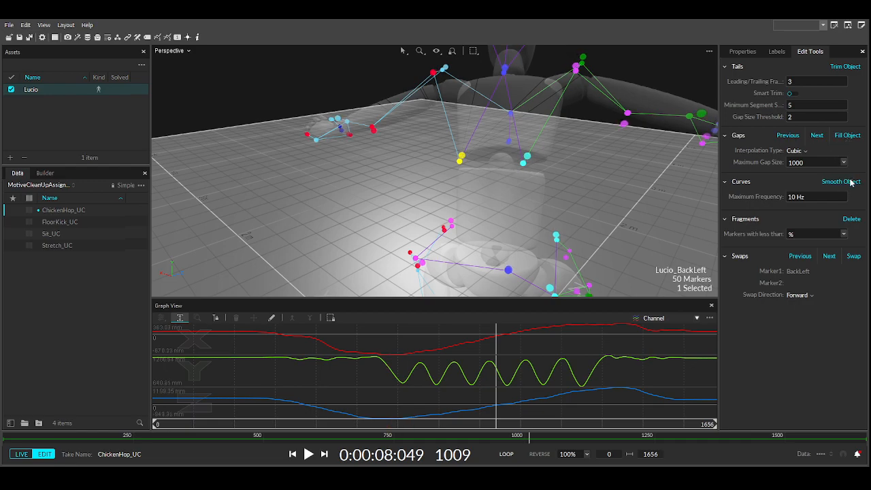
left_click(859, 183)
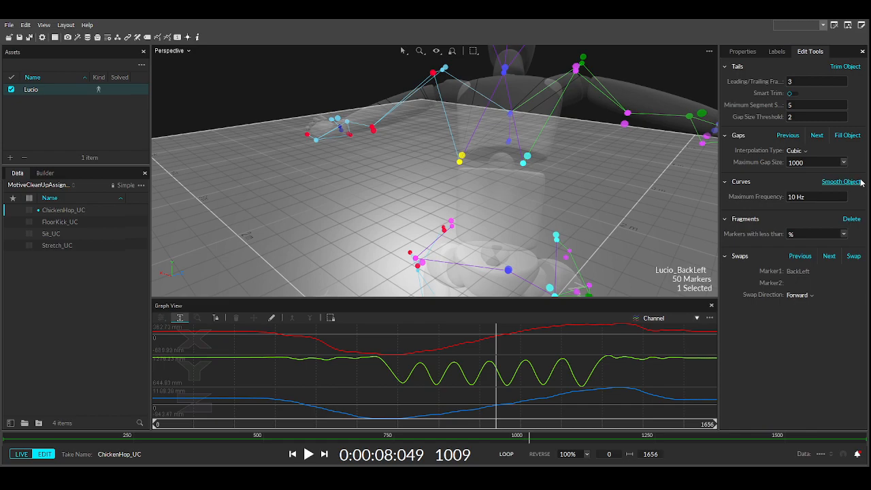
- Relabel the two back markers as BackRight and BackLeft
left_click(776, 52)
scroll(754, 303, "down", 6)
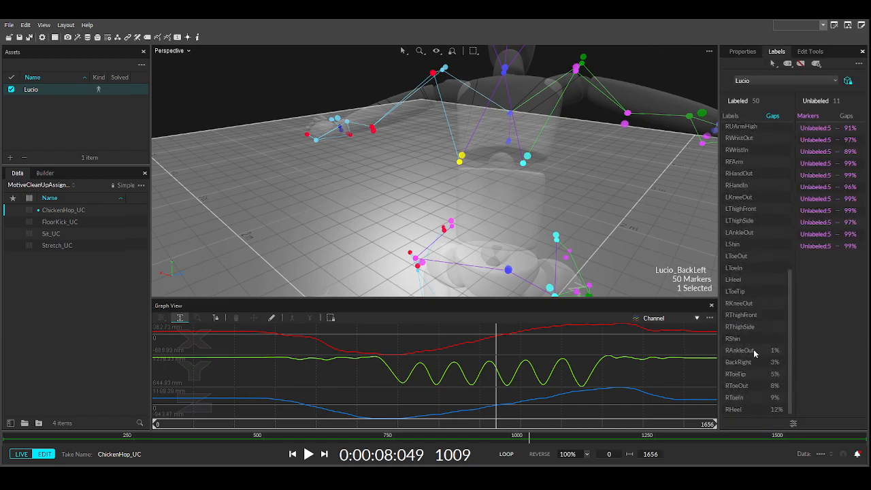
left_click(752, 350)
key("space")
key("space")
left_click(488, 190)
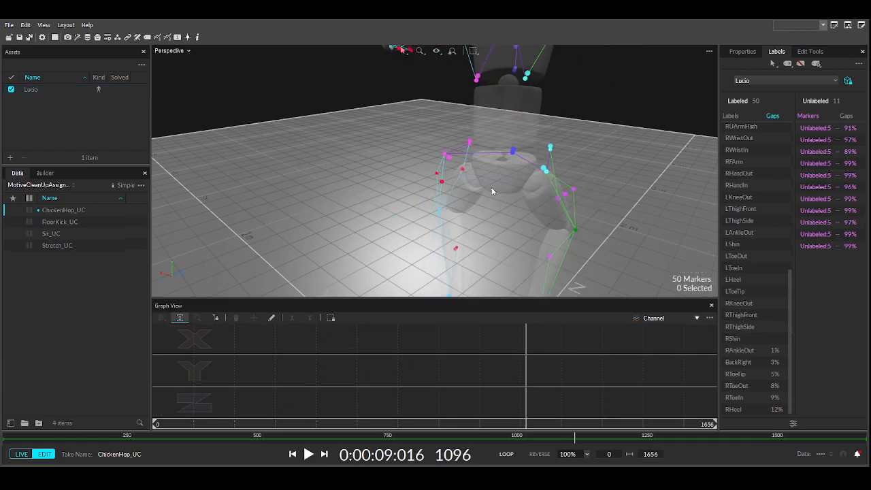
right_click_drag(553, 198, 594, 209)
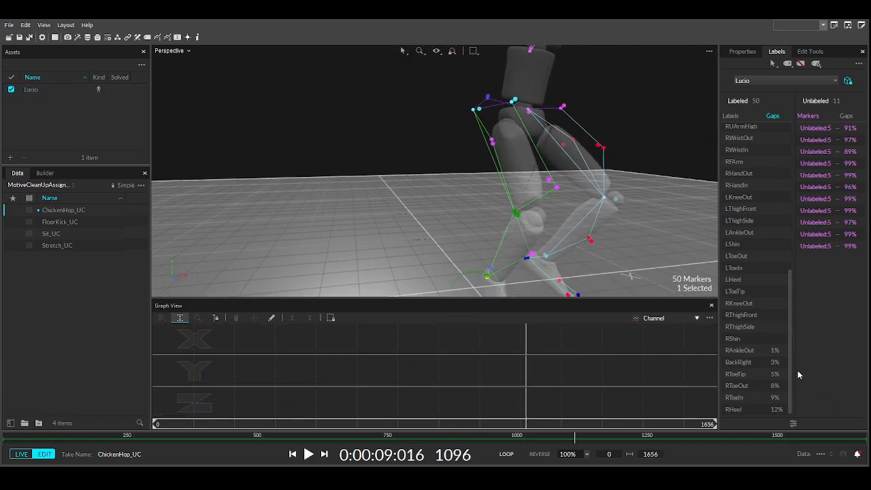
left_click(759, 354)
middle_click_drag(578, 210, 499, 133)
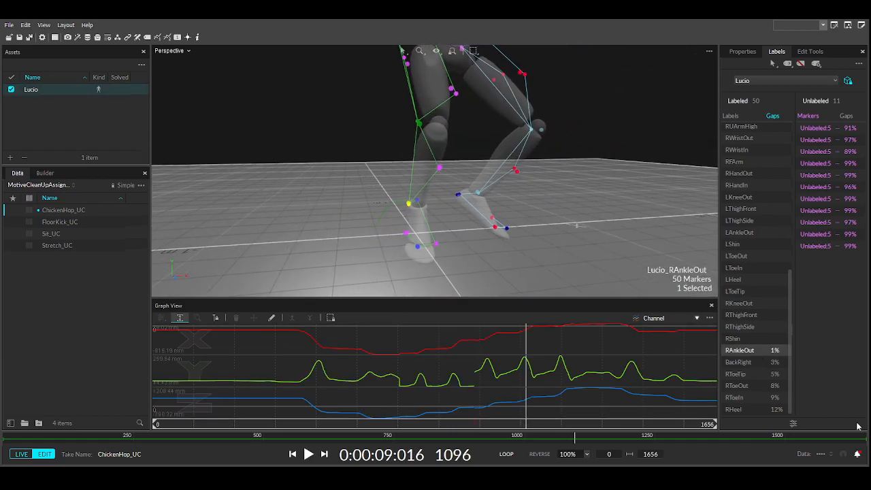
left_click(735, 362)
right_click_drag(529, 204, 476, 197)
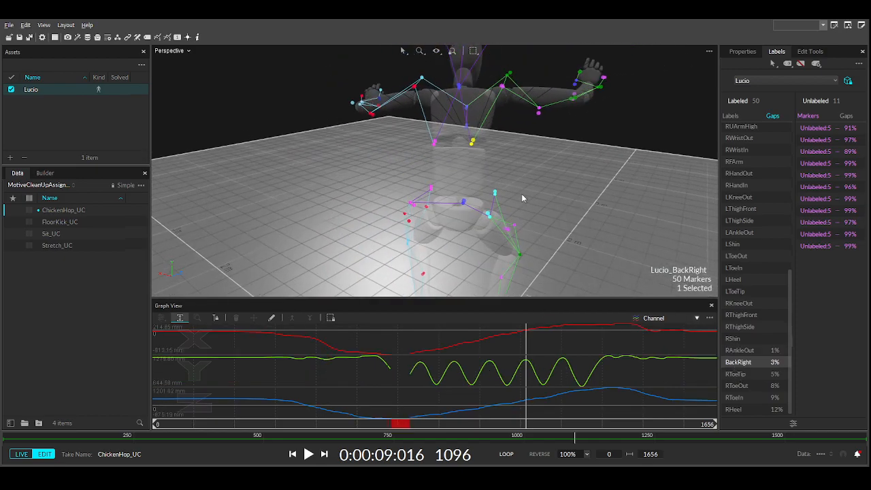
left_click(435, 147)
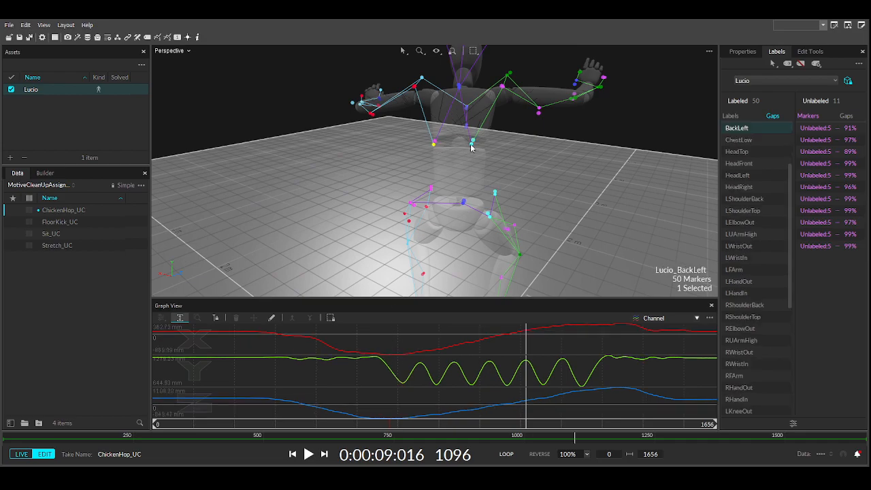
left_click(472, 146)
- Try pattern-based gap filling, revert to cubic interpolation, and reselect BackRight
left_click(810, 51)
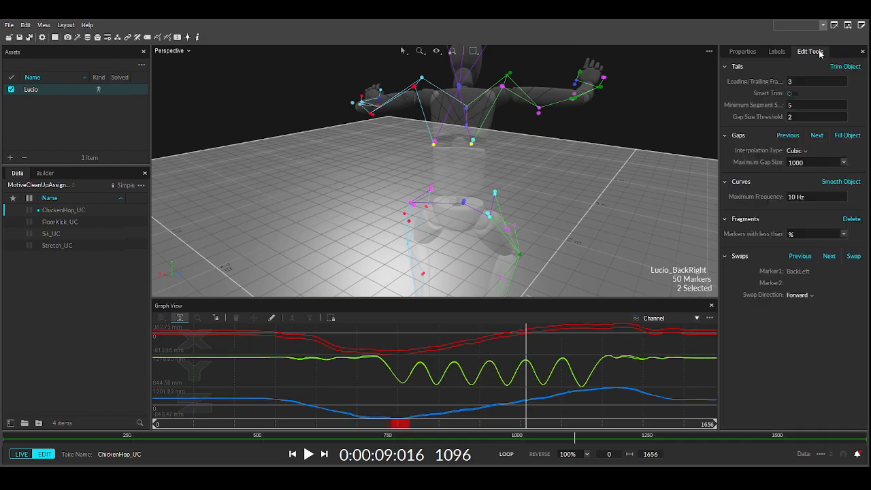
left_click(817, 200)
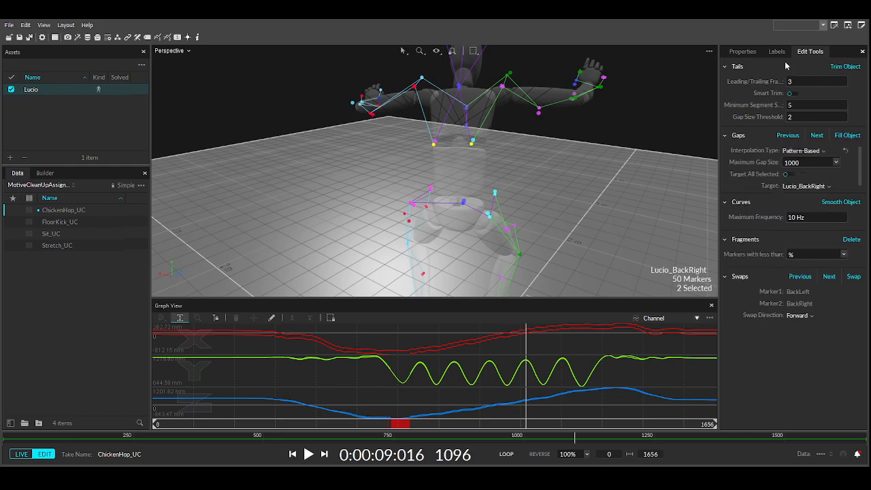
left_click(808, 188)
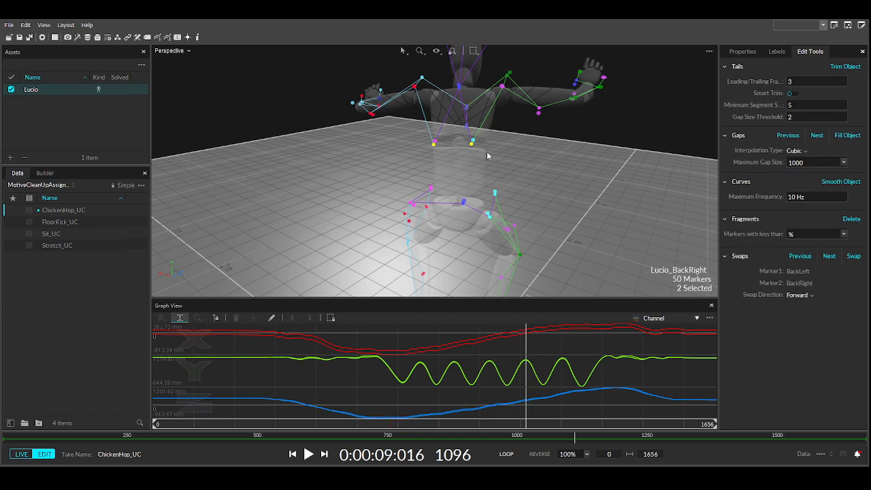
left_click(471, 146)
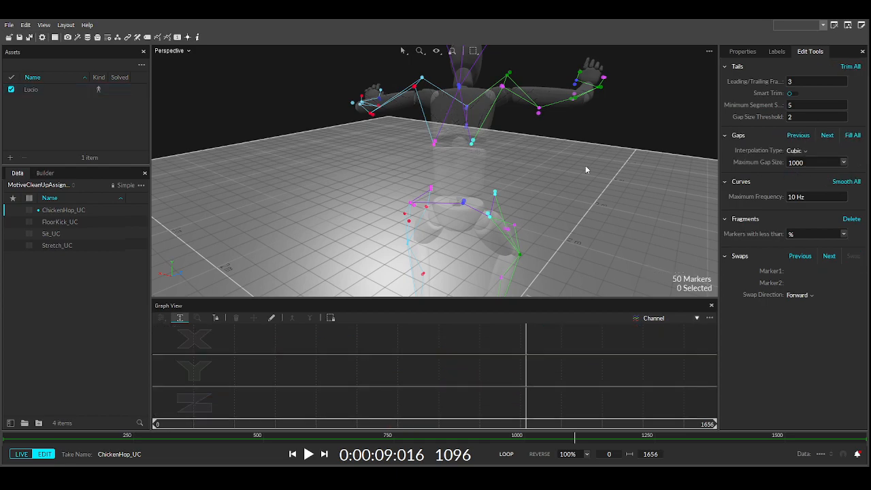
left_click(472, 144)
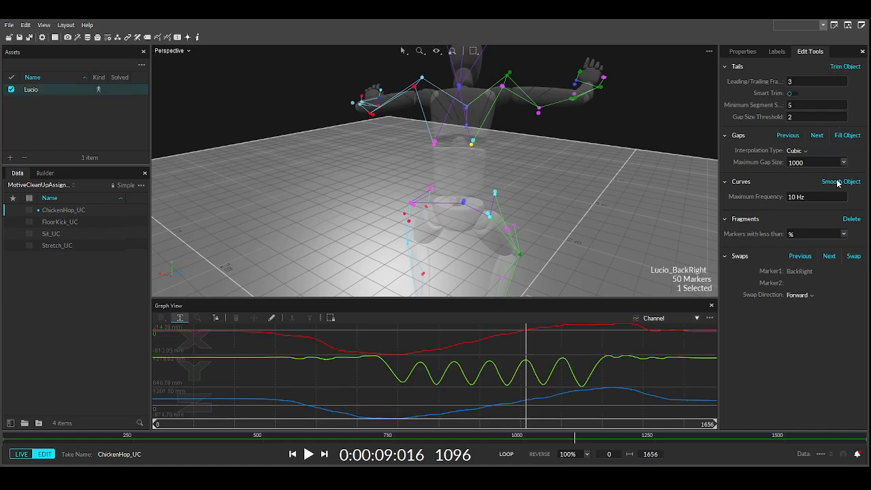
left_click(776, 53)
scroll(757, 364, "down", 5)
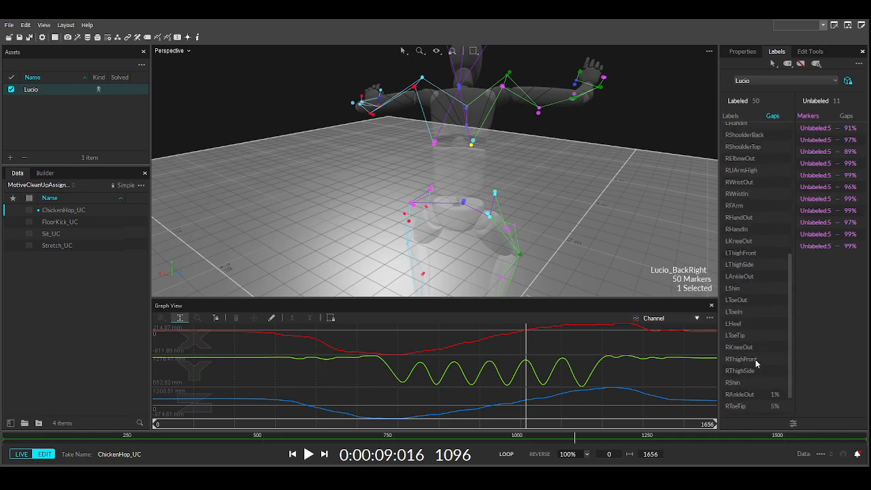
left_click(746, 364)
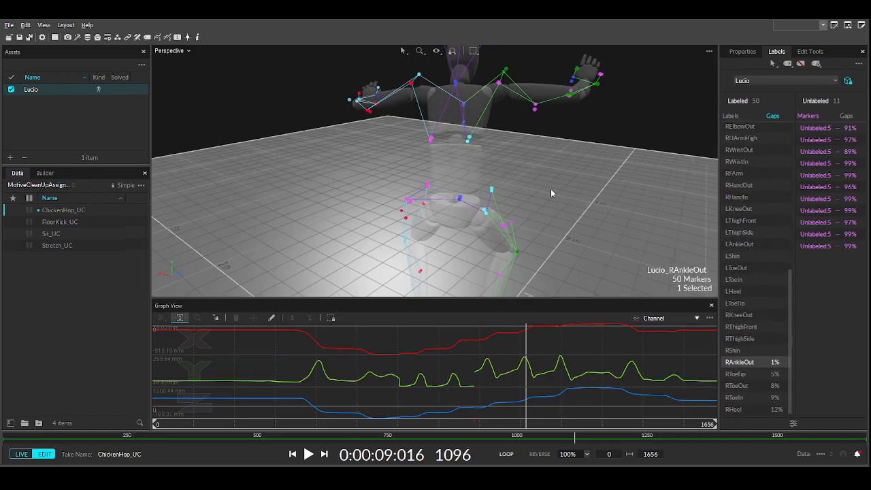
right_click_drag(477, 249, 435, 239)
middle_click_drag(436, 240, 432, 211)
right_click_drag(440, 210, 427, 202)
scroll(427, 202, "up", 4)
right_click_drag(474, 235, 470, 236)
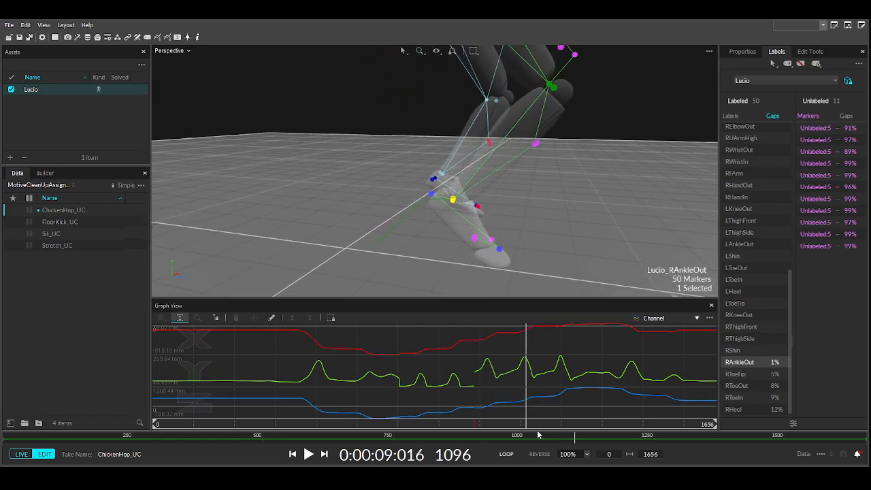
left_click_drag(530, 427, 469, 428)
right_click_drag(382, 288, 400, 159)
left_click_drag(468, 418, 417, 424)
middle_click_drag(336, 205, 455, 209)
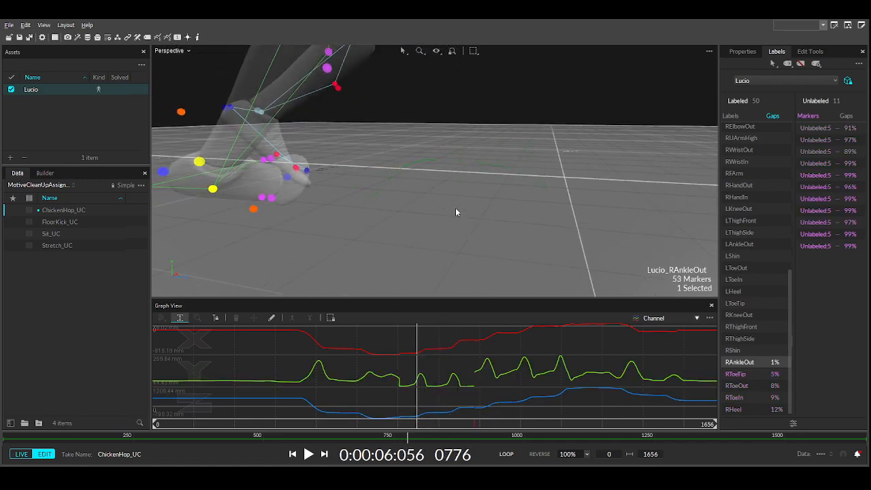
mouse_move(420, 427)
left_mouse_down()
mouse_move(383, 424)
mouse_move(476, 408)
left_mouse_up()
left_click(283, 223, "ctrl")
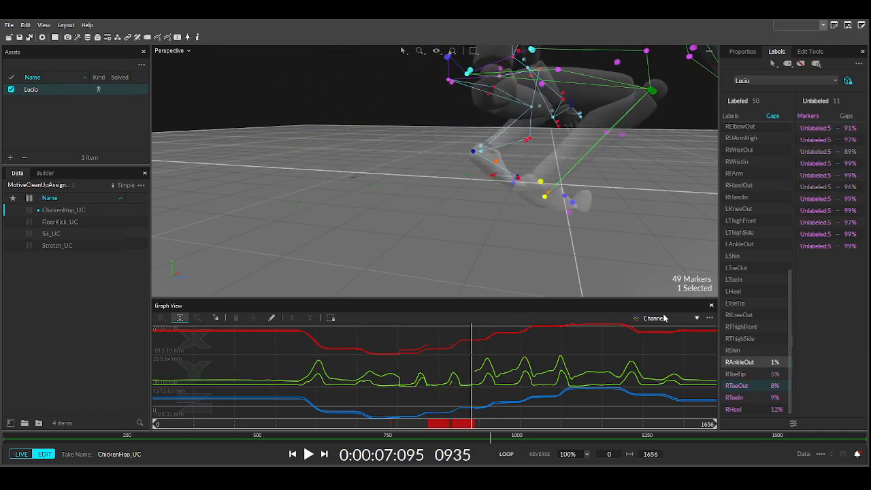
- Combine the curves in one plot, zoom the graph to frames 706–737, then reset the range
left_click(641, 343)
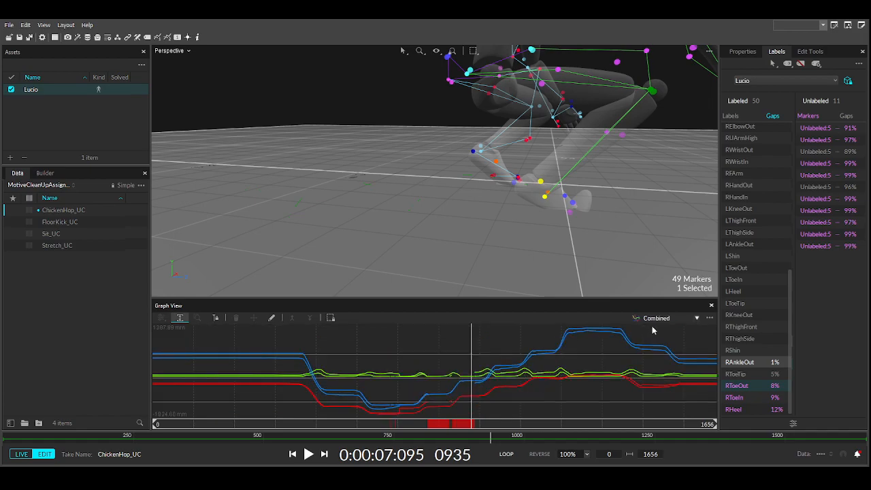
key("Left")
key("Left")
key("Left")
key("Left")
key("Left")
key("Left")
key("Left")
key("Left")
key("Left")
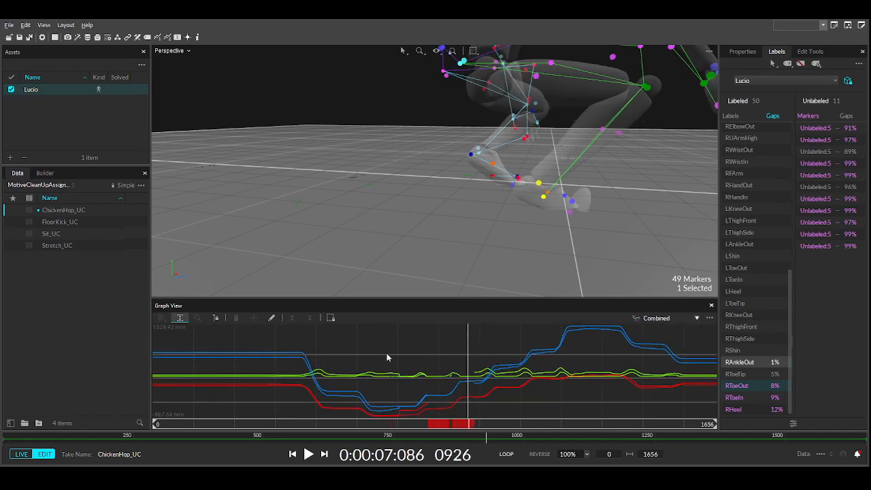
key("Right")
key("Right")
key("Right")
key("Right")
key("Right")
key("Right")
key("Right")
key("Right")
key("Right")
key("Right")
key("Right")
key("Right")
key("Right")
key("Right")
key("Right")
key("Right")
key("Right")
key("Right")
key("Right")
left_click_drag(394, 394, 404, 378, "alt")
key("ctrl+f")
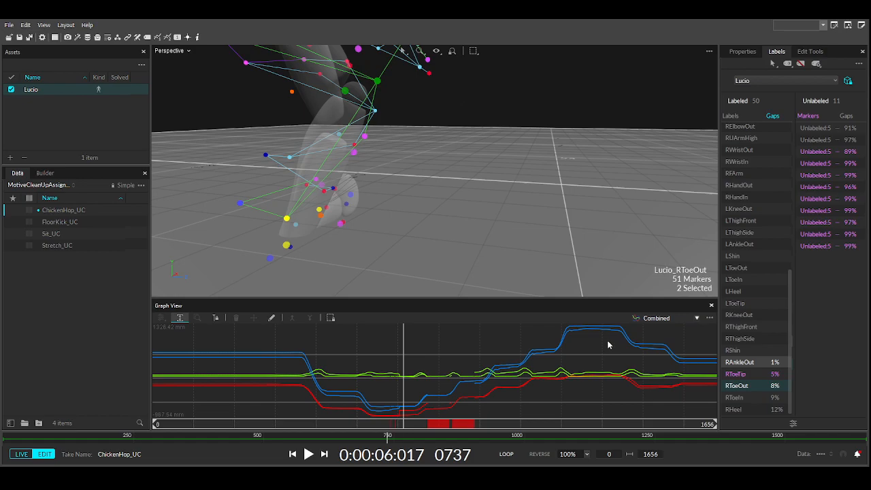
- Switch the graph from per-marker Tracks to Channel view showing separate X, Y, Z curves
key("2")
scroll(546, 364, "down", 10)
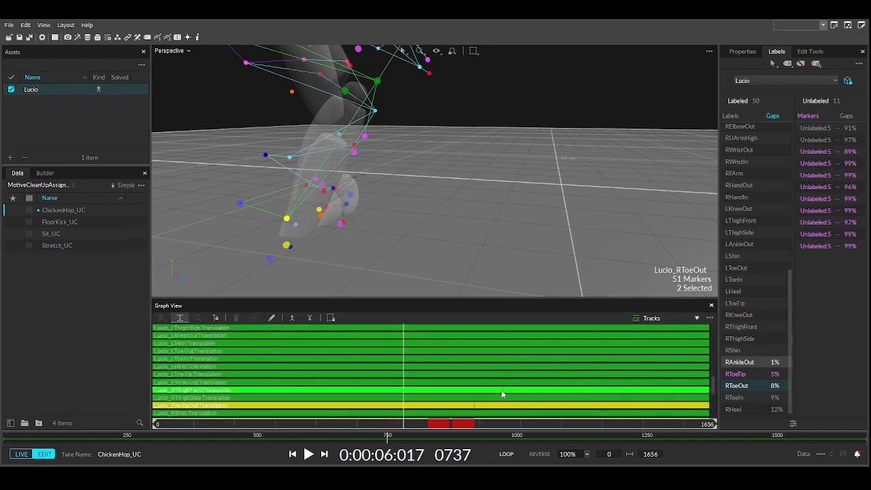
scroll(505, 395, "down", 5)
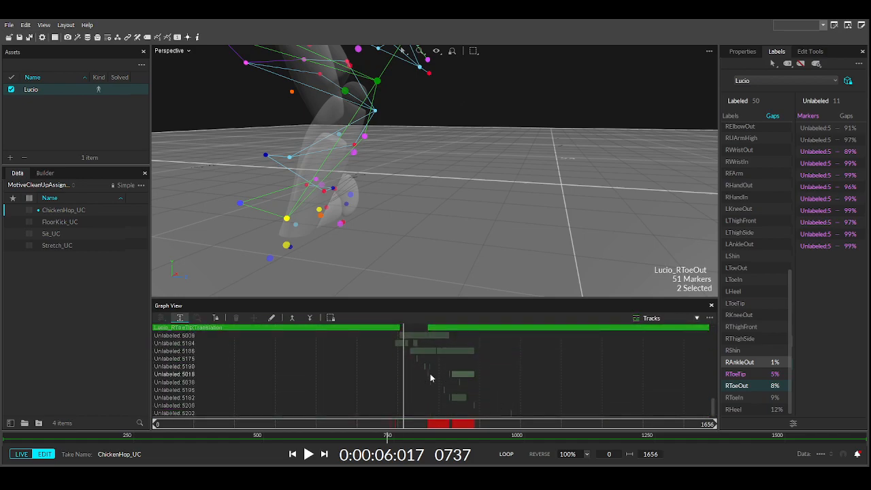
scroll(452, 387, "up", 2)
scroll(543, 334, "up", 10)
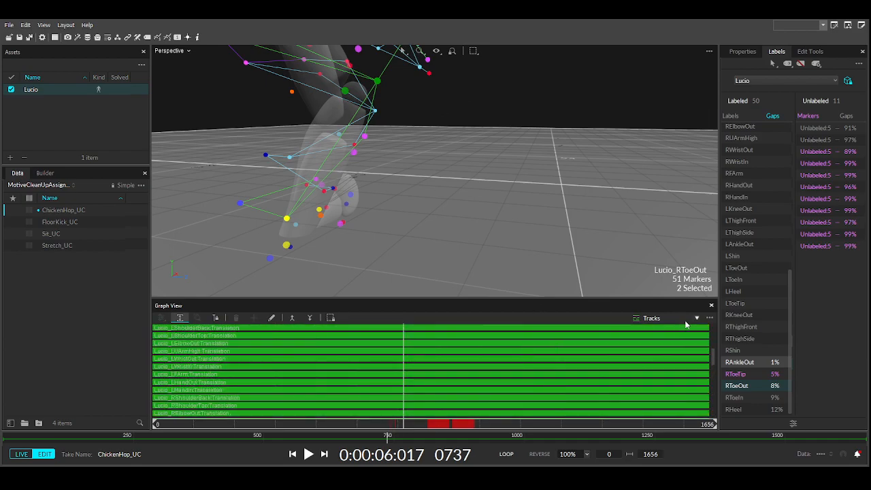
left_click(651, 337)
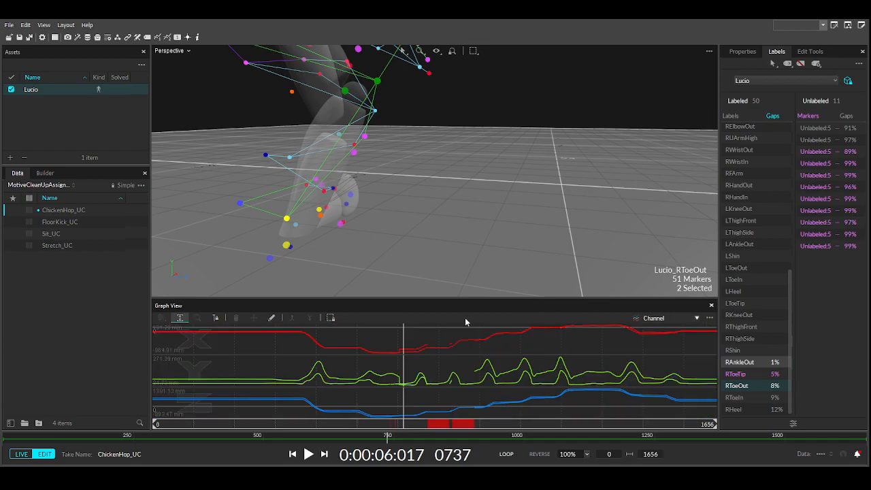
- Select RAnkleOut, scrub from frame 560 to 733, and mark frames 765–936
left_click_drag(367, 426, 343, 425)
left_click(403, 219)
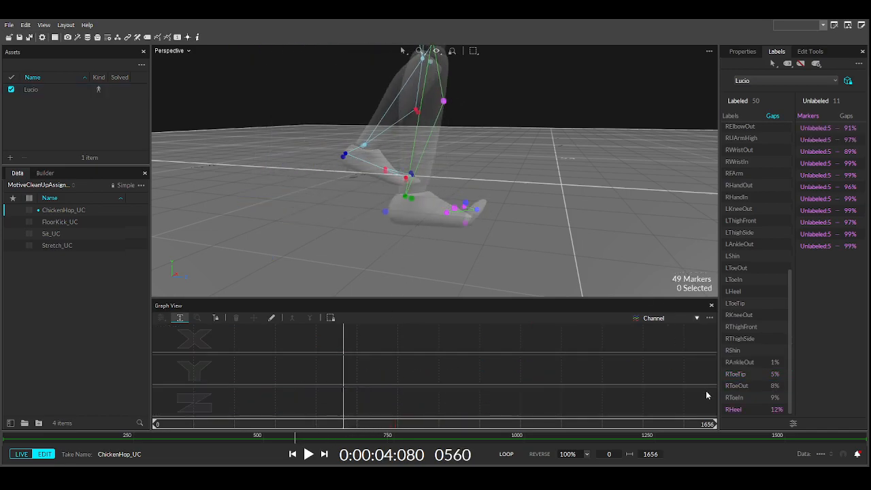
left_click(742, 364)
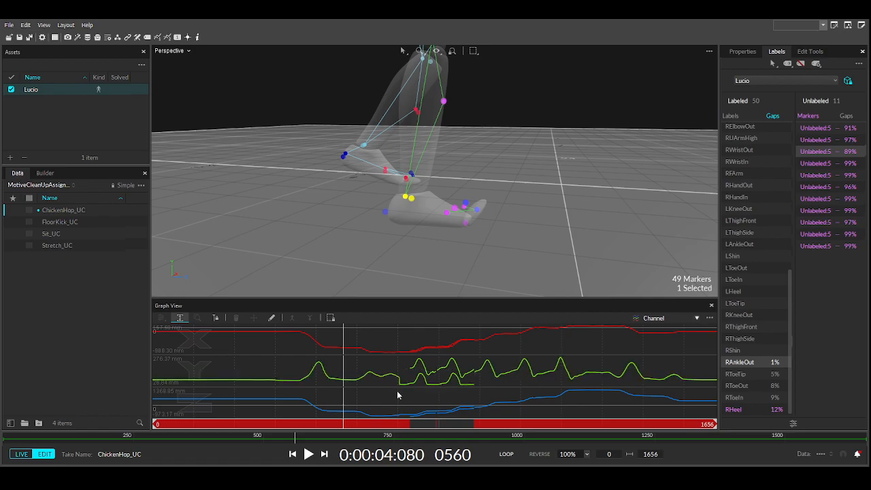
left_click(357, 427)
left_click_drag(356, 426, 420, 425)
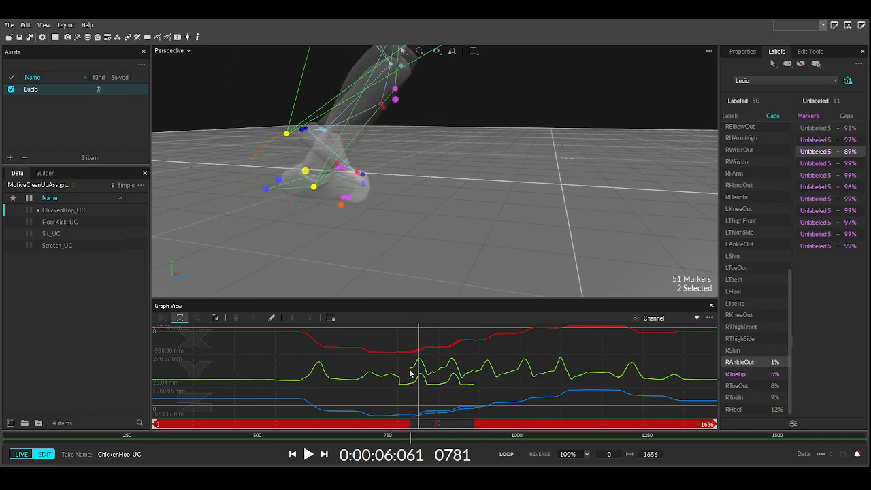
left_click_drag(411, 371, 475, 388)
- Clear the marked range, reselect only RAnkleOut, and advance to frame 902
left_click(810, 52)
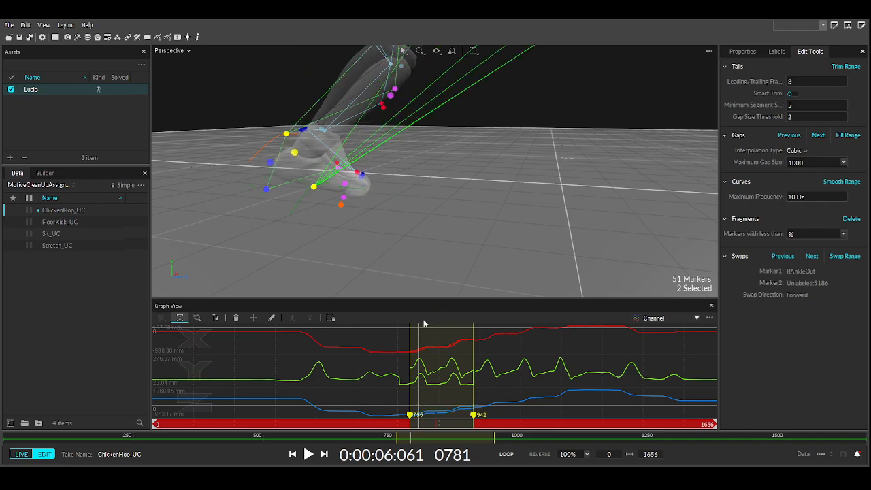
left_click(431, 405)
left_click(777, 52)
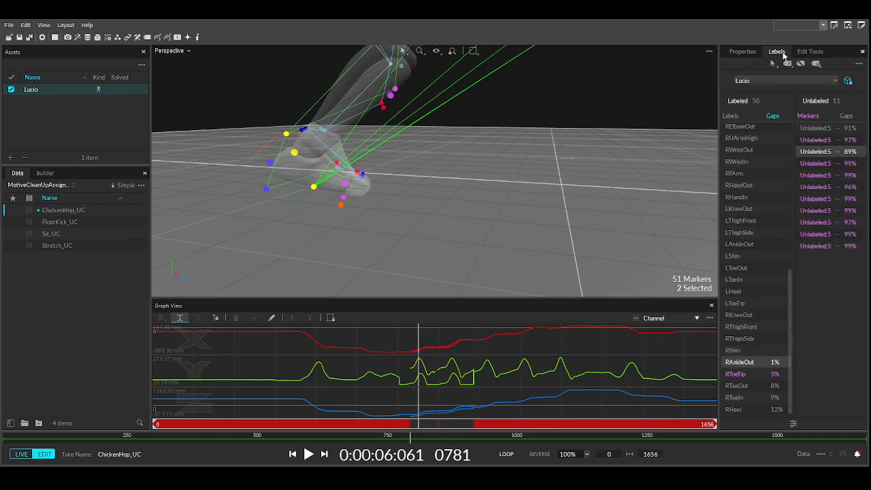
left_click(741, 362)
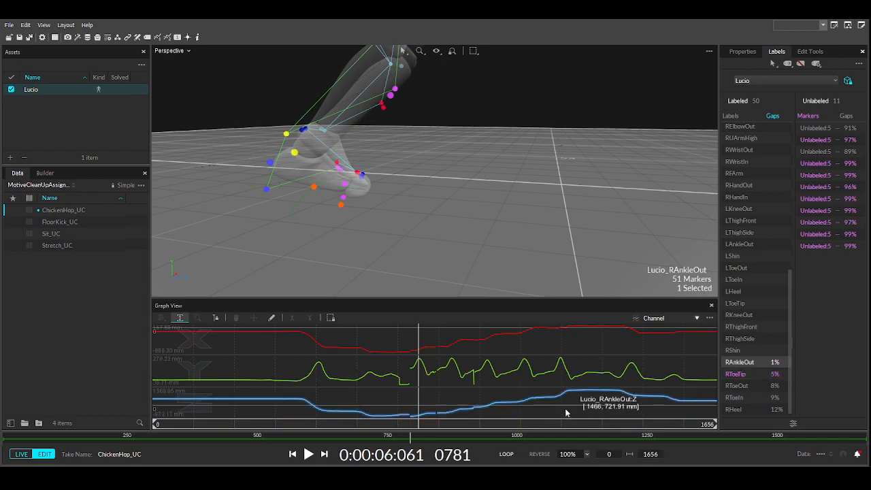
mouse_move(417, 426)
left_mouse_down()
mouse_move(453, 424)
mouse_move(402, 423)
mouse_move(421, 418)
left_mouse_up()
- Orbit around the feet, return to frame 593, and select the right ankle marker
mouse_move(312, 165)
right_mouse_down()
mouse_move(334, 187)
mouse_move(396, 191)
right_mouse_up()
key("ctrl+z")
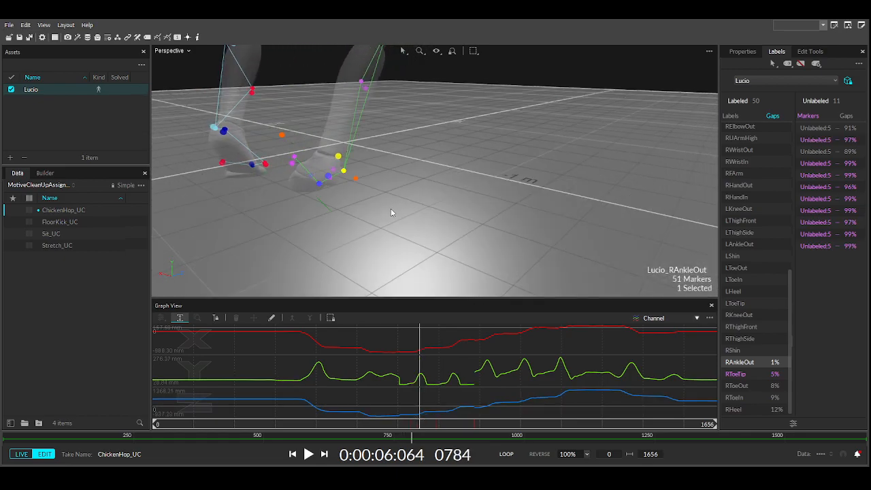
right_click_drag(428, 248, 330, 236)
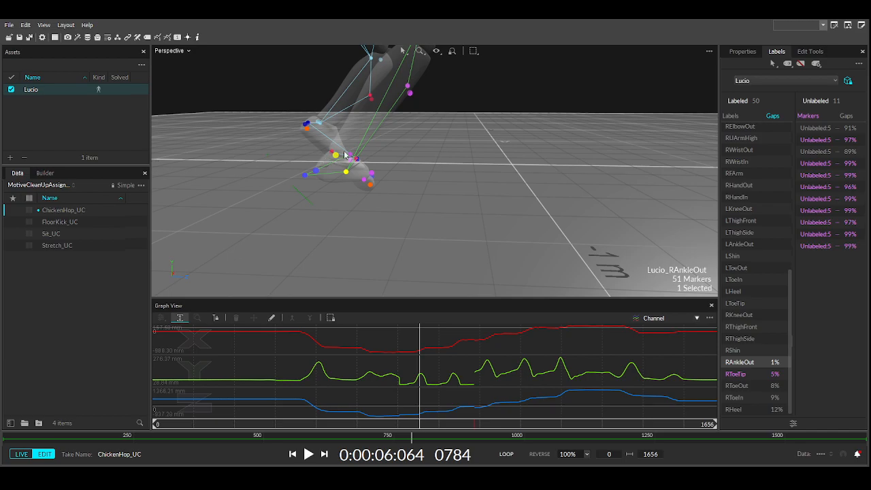
left_click(836, 137)
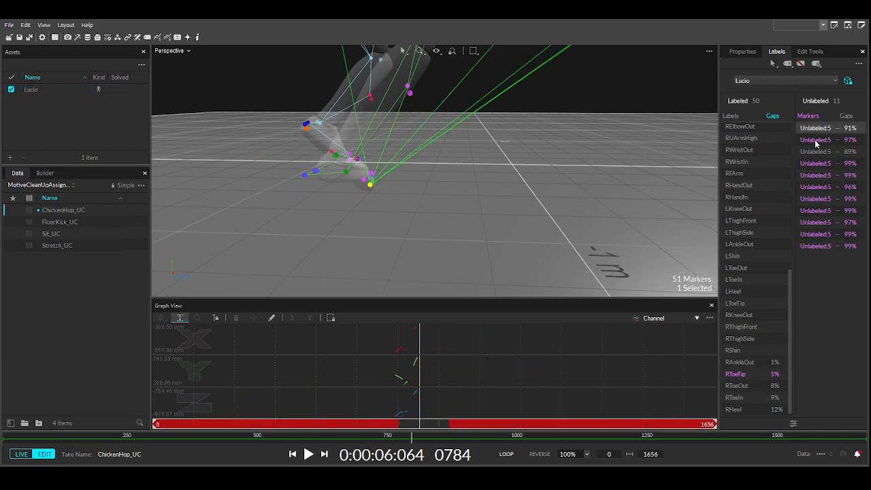
left_click_drag(364, 427, 355, 426)
left_click(409, 180)
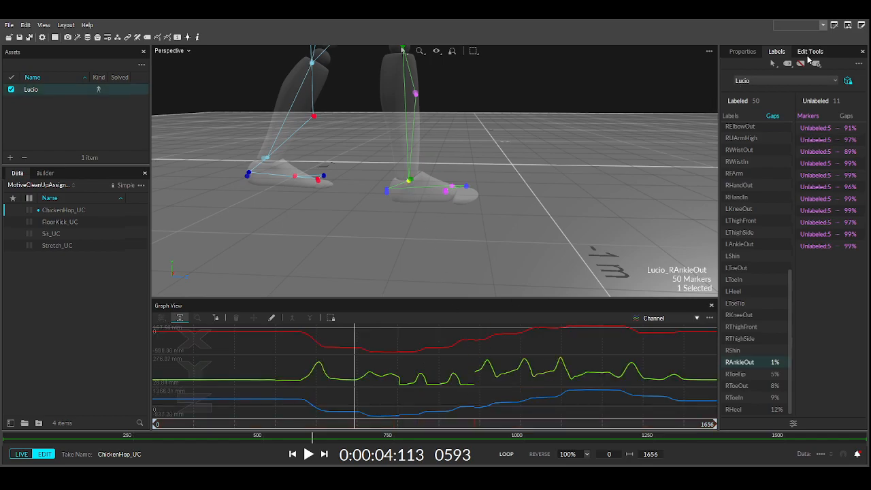
- Remove the RAnkleOut label from the selected right ankle marker
left_click(807, 61)
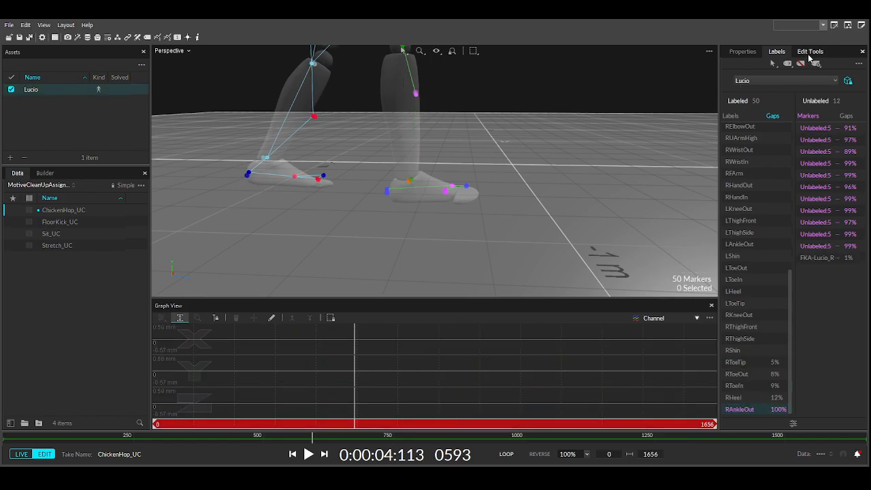
left_click(804, 53)
left_click(777, 52)
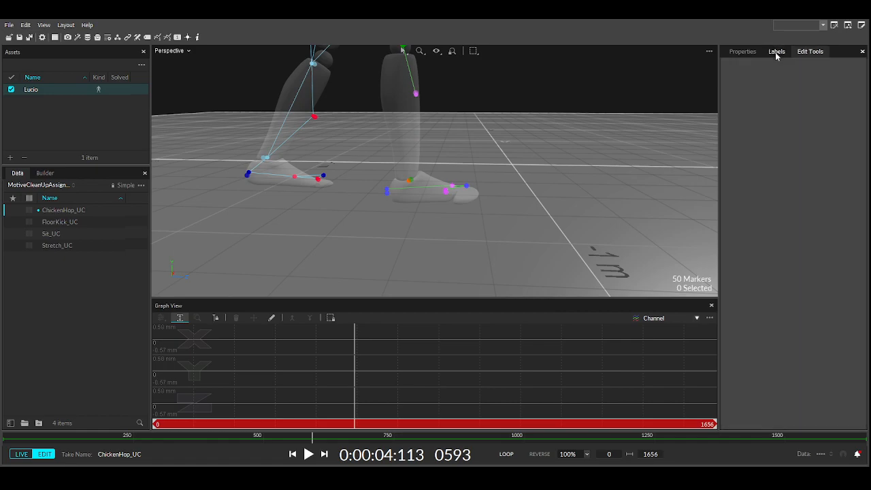
- Inspect the right-foot markers from a new angle and advance from frame 593 to 866
mouse_move(409, 188)
right_mouse_down()
mouse_move(395, 190)
mouse_move(453, 197)
mouse_move(432, 228)
mouse_move(381, 227)
mouse_move(429, 216)
mouse_move(505, 235)
mouse_move(544, 231)
right_mouse_up()
left_click(422, 189)
left_click(398, 235)
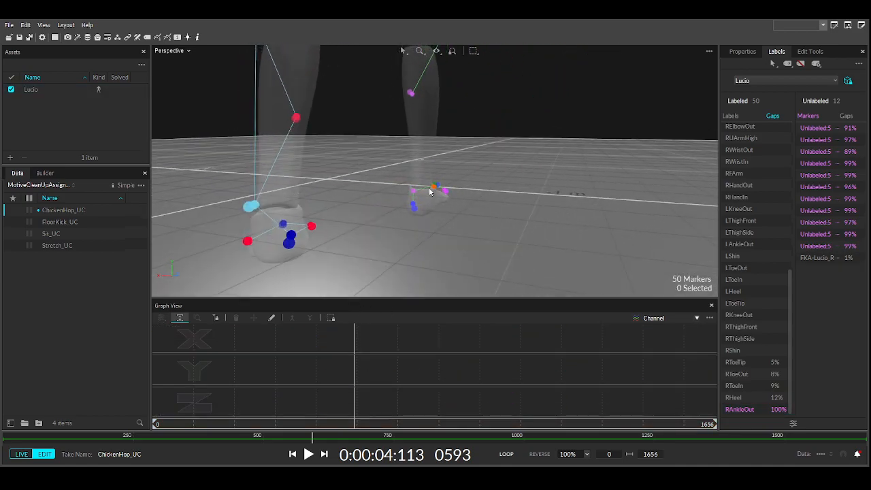
left_click(433, 191)
mouse_move(438, 240)
right_mouse_down()
mouse_move(386, 263)
mouse_move(370, 292)
right_mouse_up()
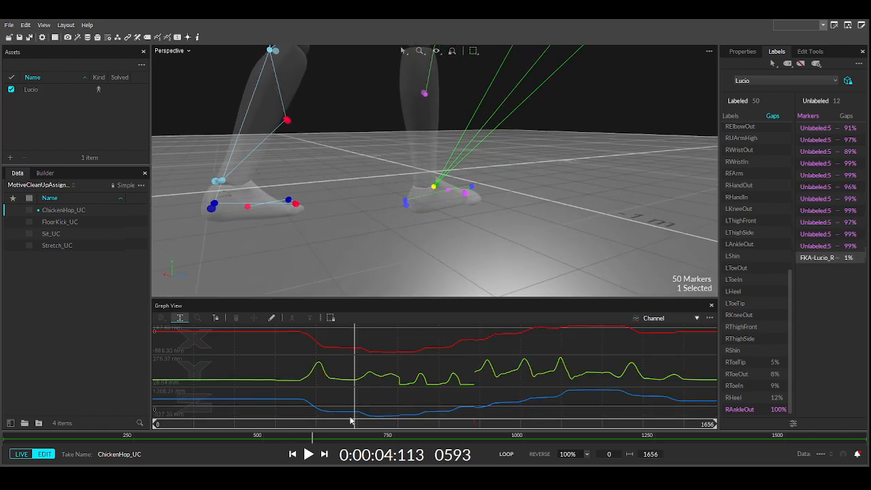
left_click_drag(358, 427, 476, 423)
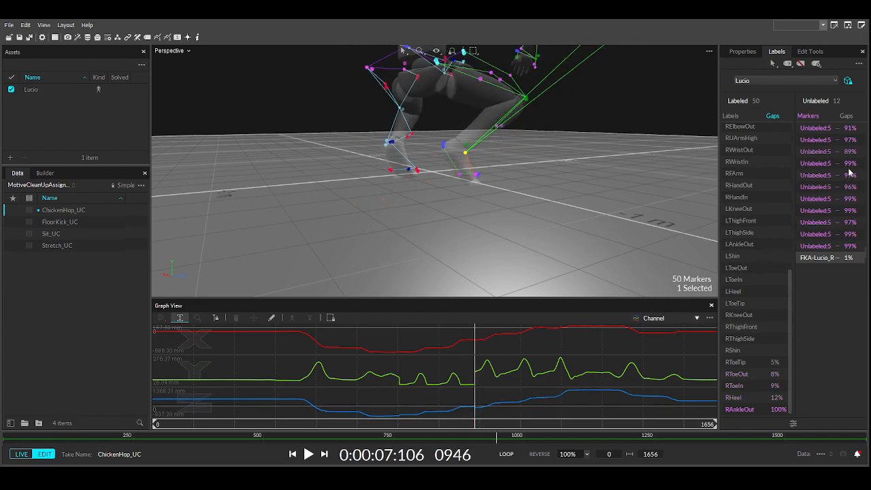
- Compare the unlabeled 89%, 97% and 99% trajectories, then select the former ankle trajectory
left_click(829, 153)
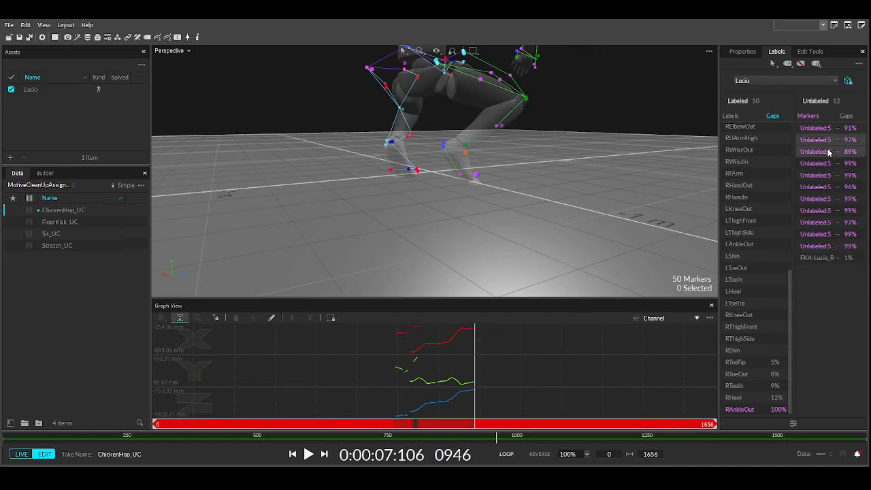
left_click(824, 144)
left_click(825, 149)
left_click(823, 142)
left_click(824, 247)
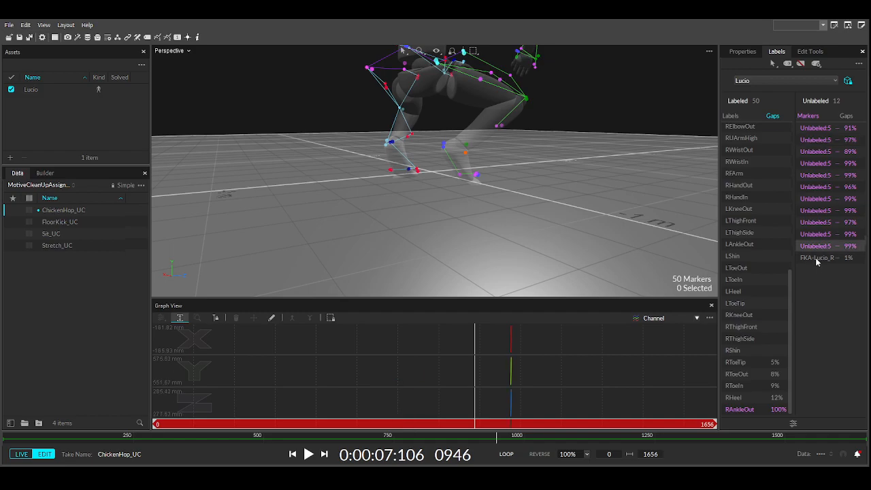
left_click(817, 260)
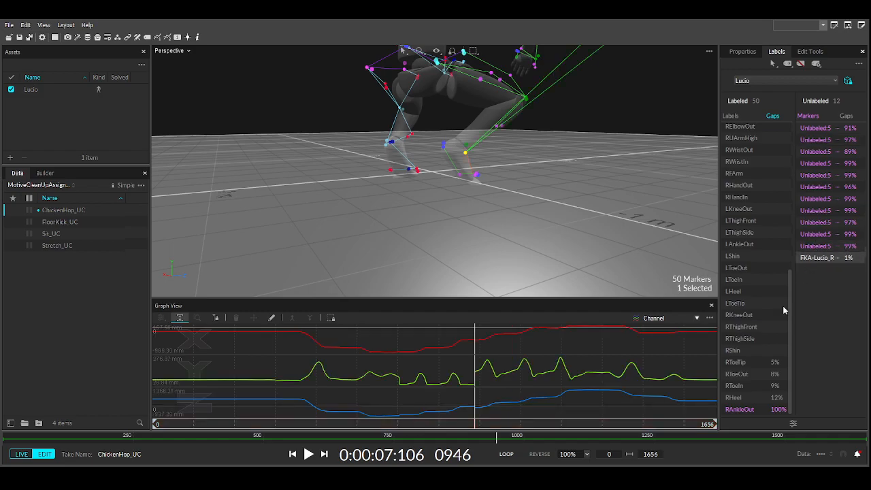
- Review the RToeOut, RToeTip and RToeIn marker trajectories
left_click(735, 374)
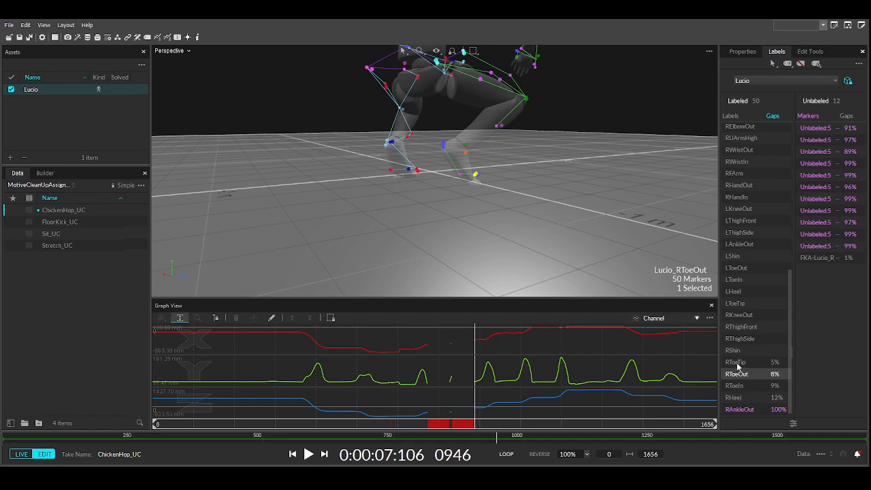
left_click(738, 364)
left_click(746, 388)
- Assign the unlabeled FKA-Lucio_R ankle trajectory to RAnkleOut, dropping its gaps to 1%
left_click(816, 258)
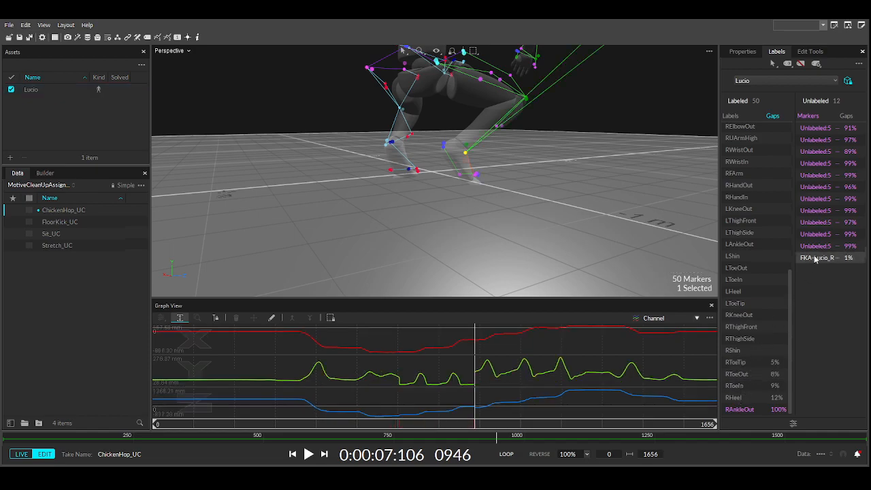
right_click_drag(497, 222, 437, 221)
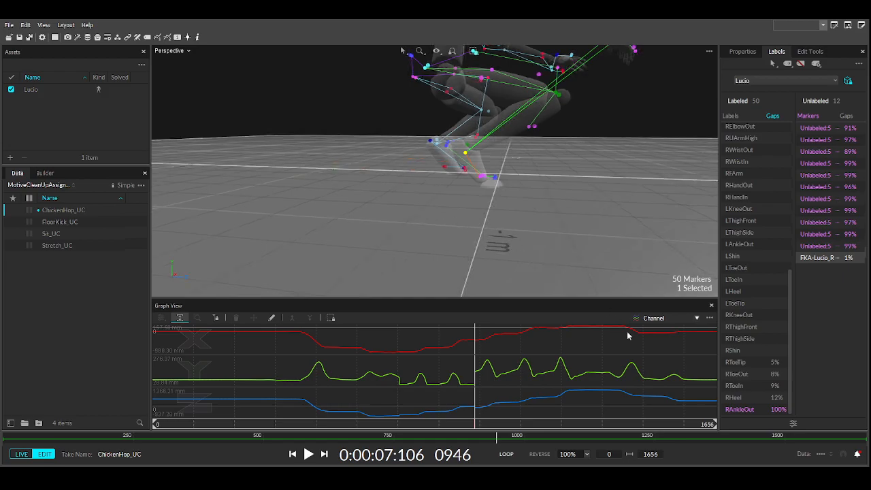
left_click(742, 409)
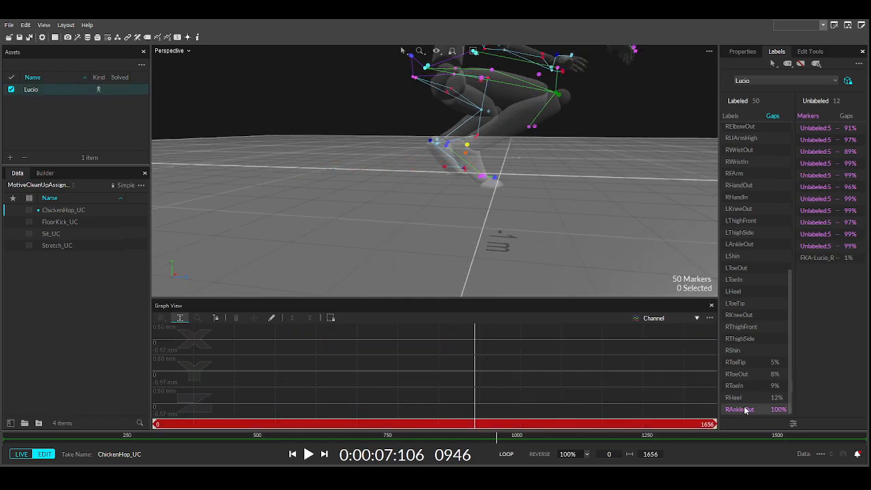
double_click(746, 410)
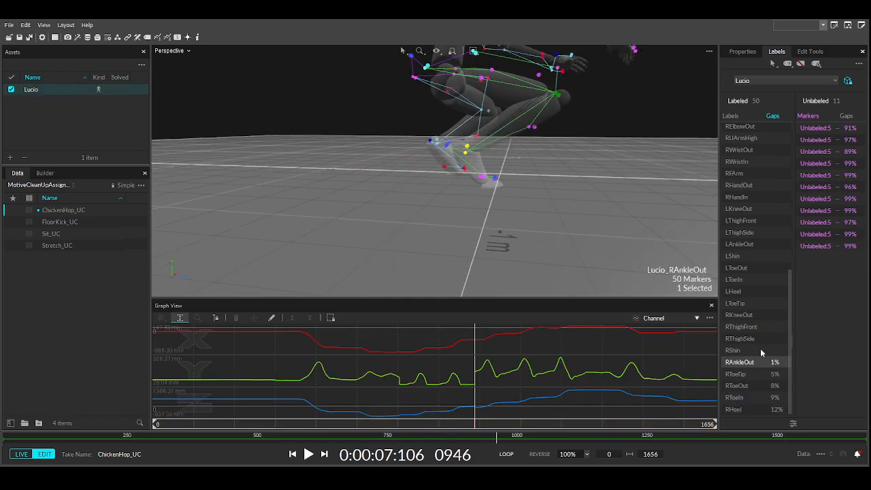
left_click(812, 250)
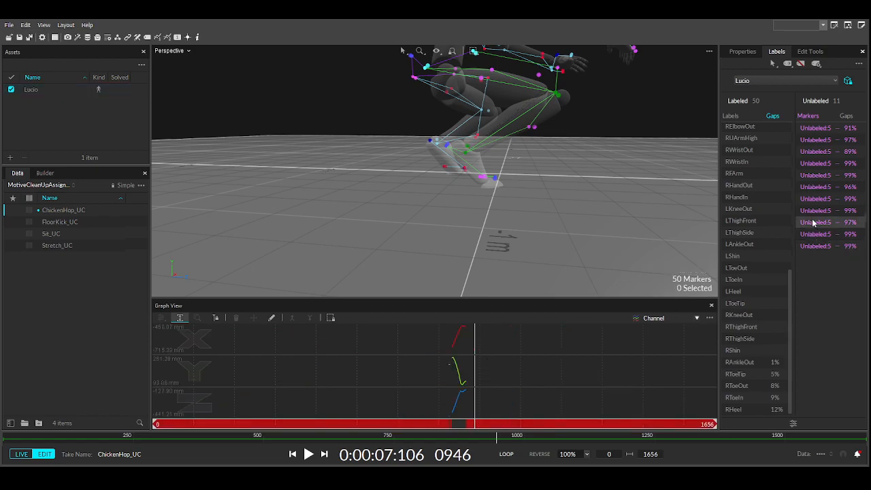
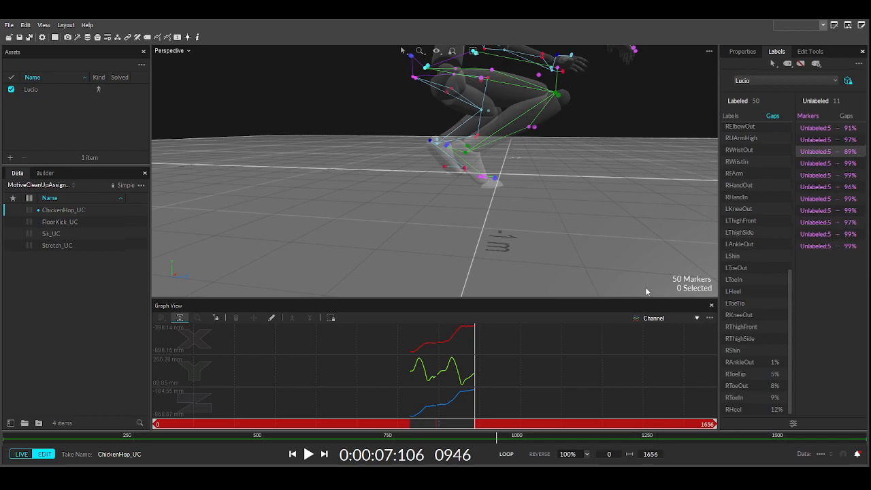
- Rewind to frame 0, centre the view on the feet and select only the RHeel marker
right_click_drag(597, 278, 478, 206)
left_click_drag(473, 422, 463, 423)
mouse_move(414, 280)
right_mouse_down()
mouse_move(406, 259)
mouse_move(419, 285)
right_mouse_up()
left_click_drag(465, 423, 93, 399)
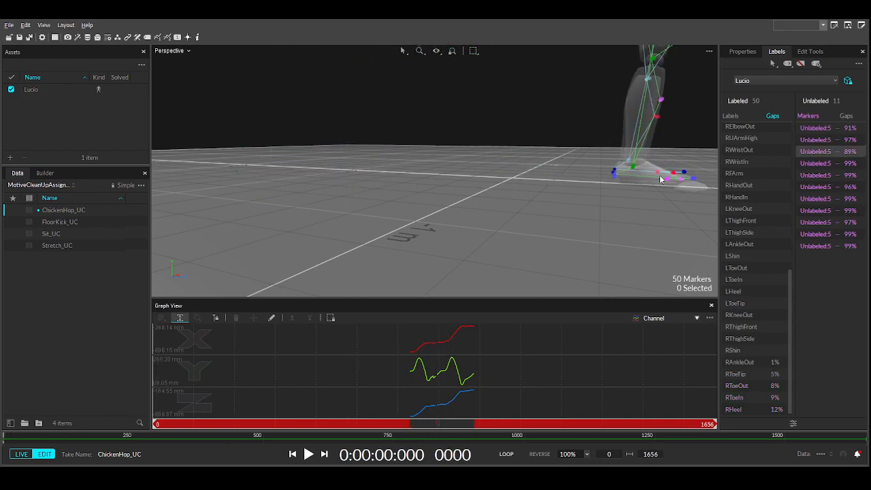
middle_click_drag(675, 175, 512, 205)
right_click_drag(512, 204, 643, 205)
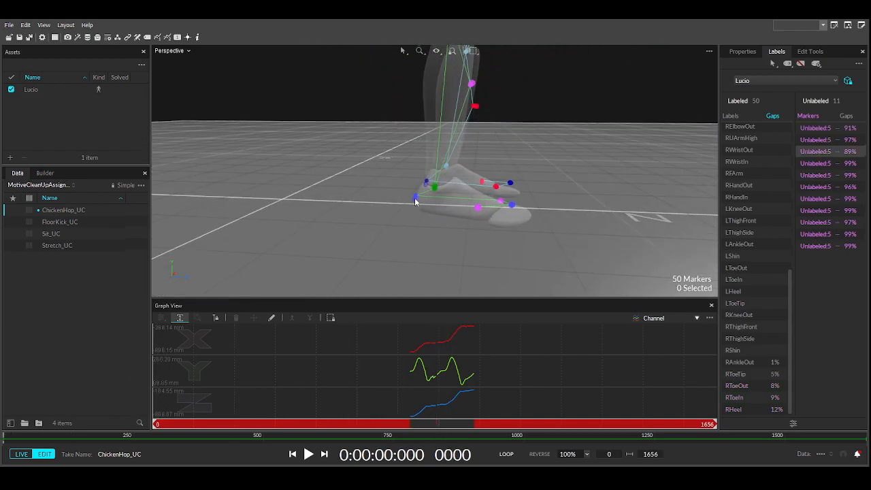
left_click(413, 199)
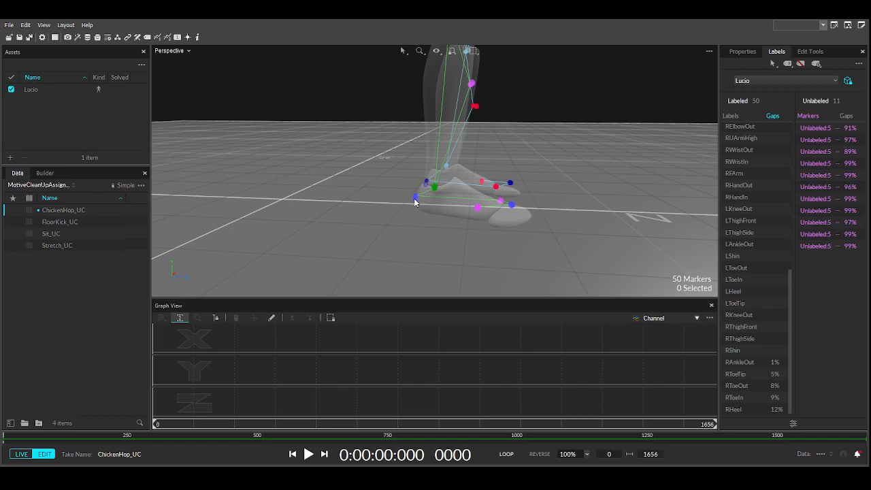
left_click(415, 198)
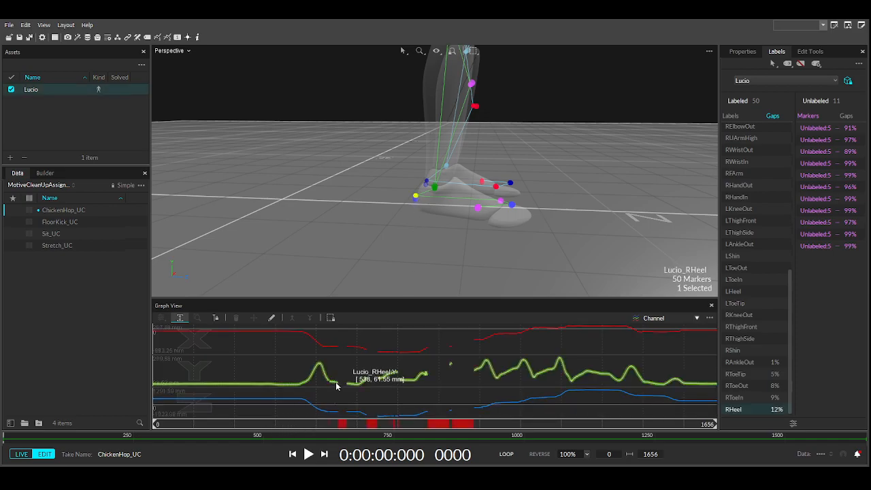
- Mark a frame range of roughly 620–664 over the RHeel gaps and open Edit Tools
left_click_drag(333, 383, 349, 391)
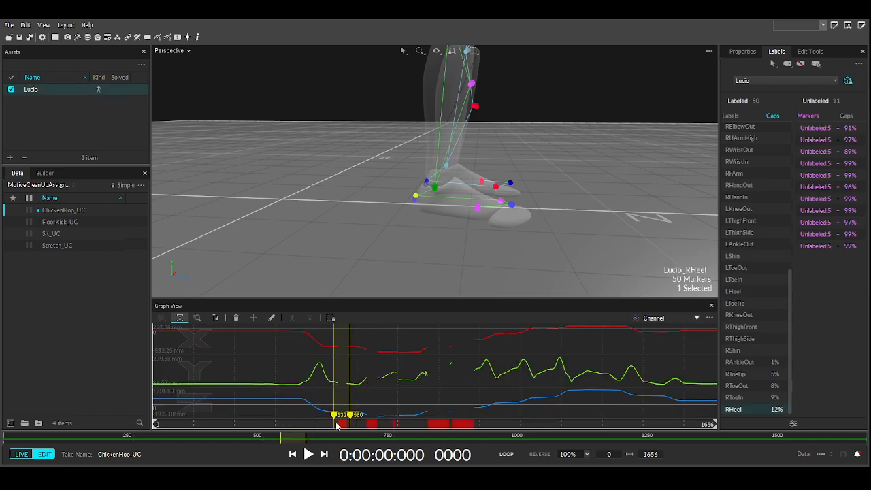
left_click_drag(334, 415, 325, 414)
left_click(809, 51)
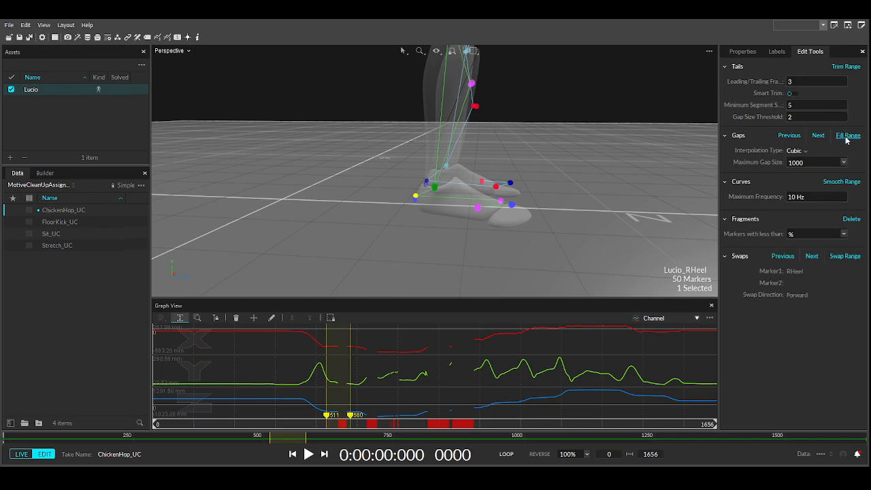
left_click_drag(350, 383, 378, 391)
left_click_drag(333, 418, 392, 416)
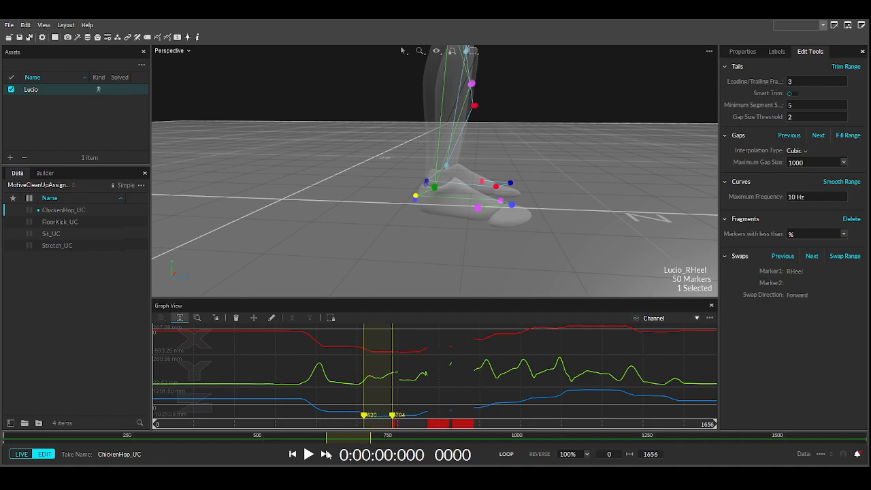
- Clear the range and scrub through frames 513–750 to check the heel curve
left_click_drag(274, 424, 365, 424)
scroll(366, 250, "down", 1)
scroll(354, 249, "down", 2)
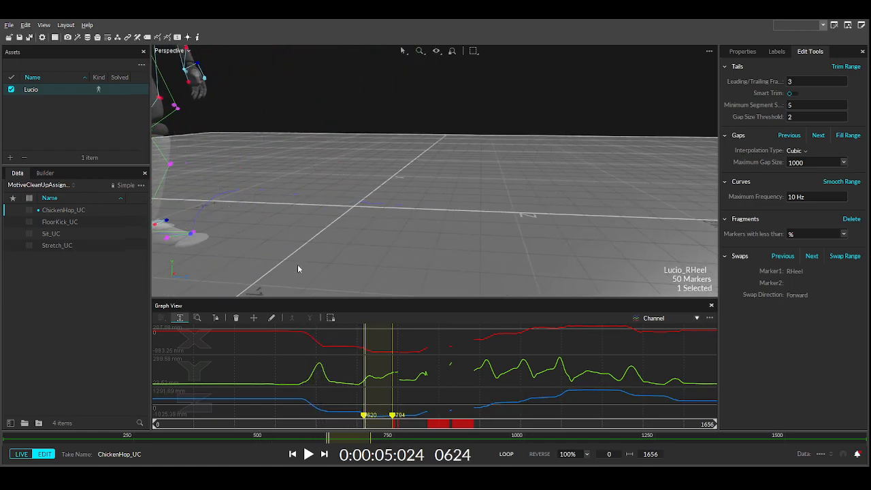
middle_click_drag(294, 271, 371, 257)
left_click_drag(363, 426, 398, 424)
left_click(338, 398)
left_click_drag(399, 424, 455, 423)
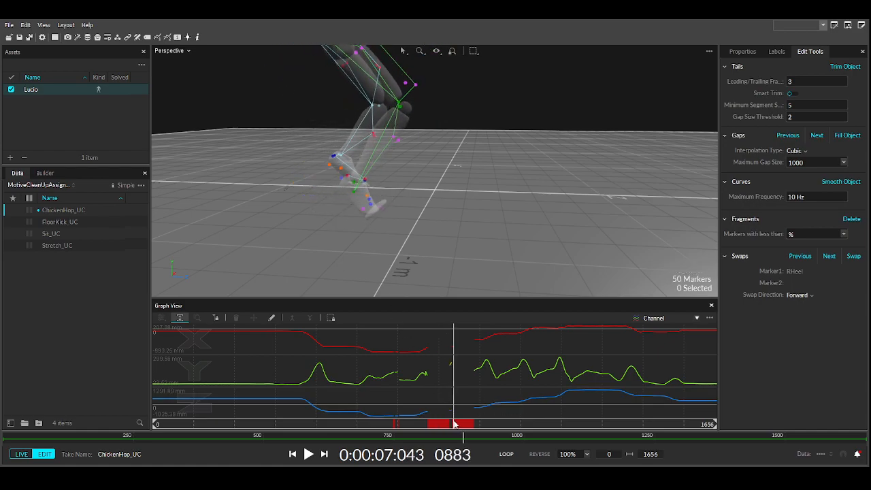
- Select Unlabeled:5182 by the right foot and mark frames 867–919 for the swap
mouse_move(337, 198)
right_mouse_down()
mouse_move(408, 214)
mouse_move(413, 196)
right_mouse_up()
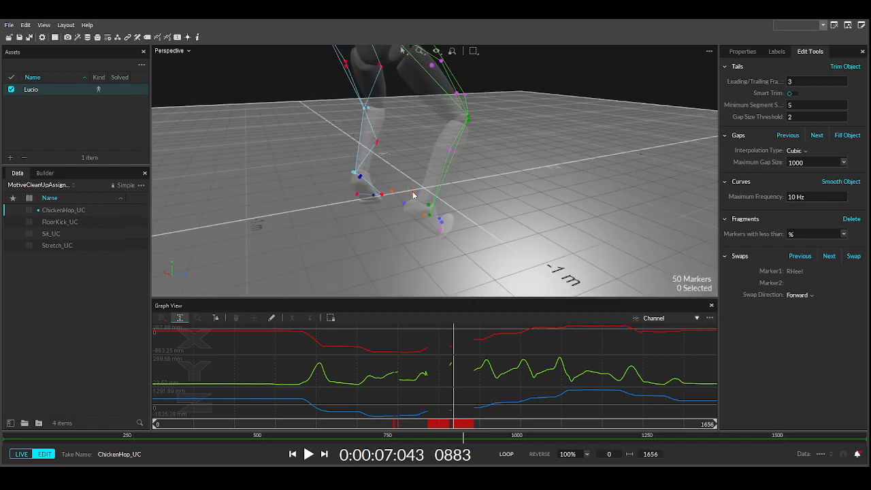
left_click(413, 196)
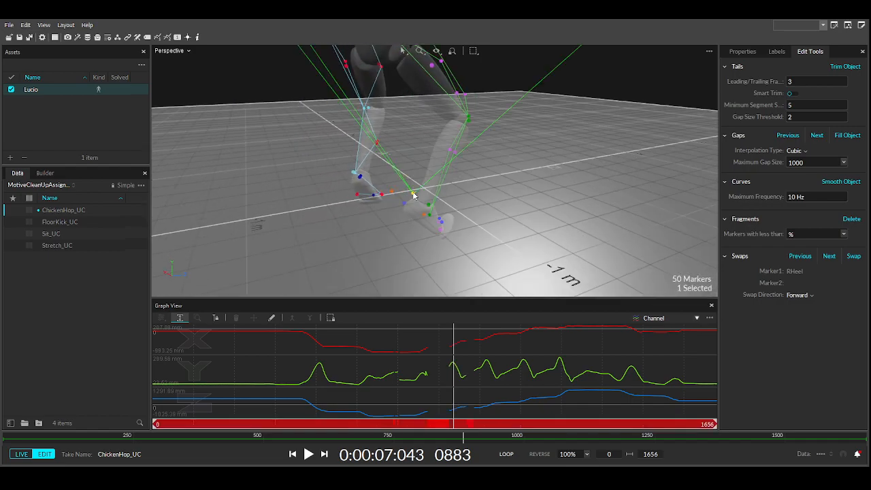
left_click(416, 239)
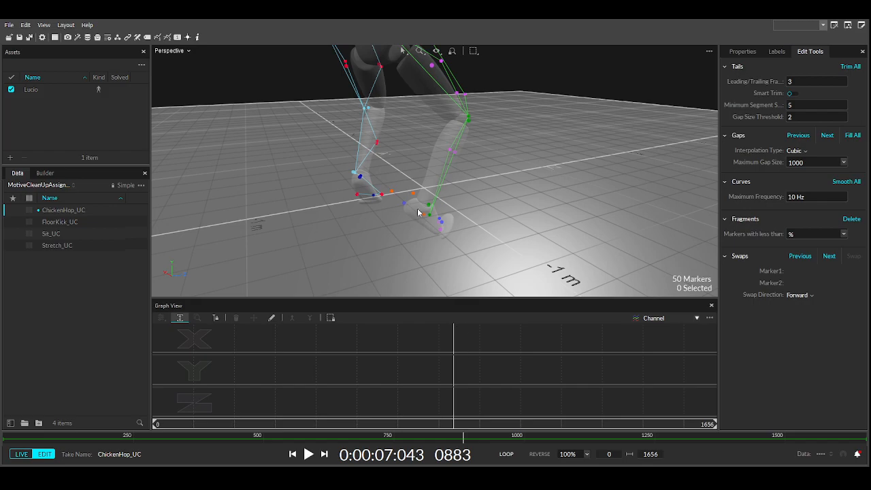
left_click(413, 195)
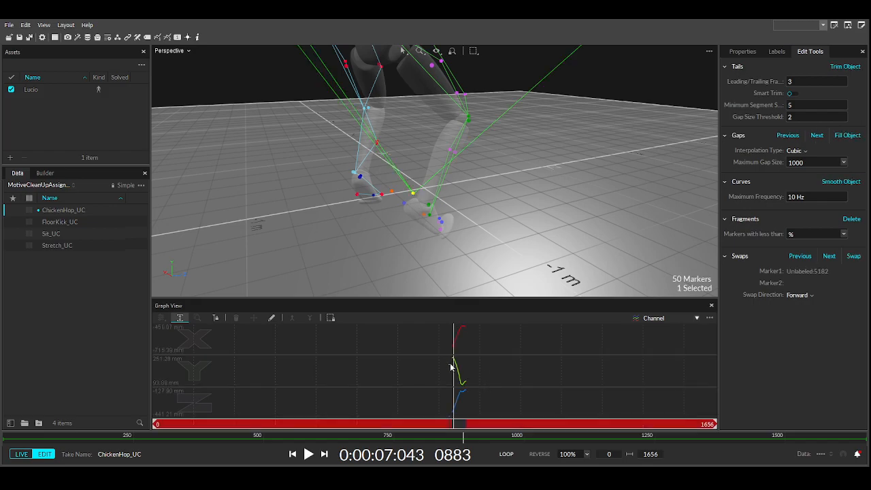
left_click_drag(466, 383, 466, 383)
- Pick RHeel as the swap partner, then check the heel around frames 882–911
left_click_drag(441, 438, 432, 438)
right_click_drag(364, 243, 337, 263)
left_click_drag(418, 438, 341, 437)
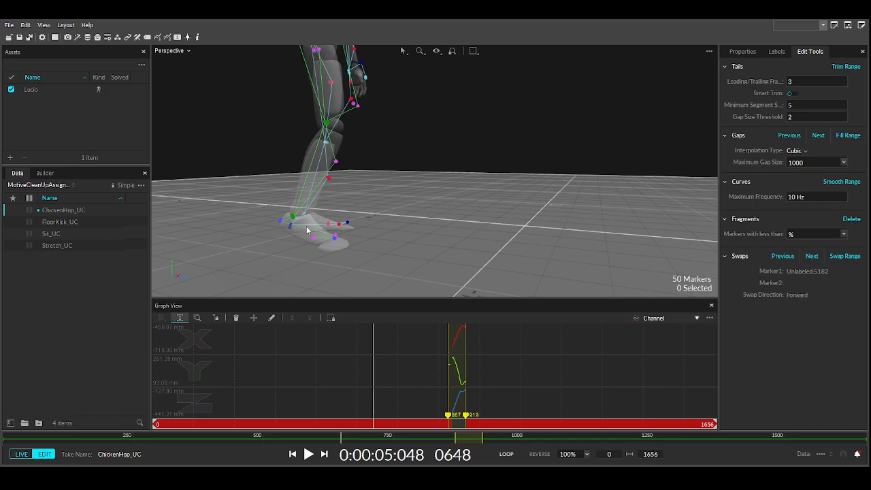
left_click(280, 222)
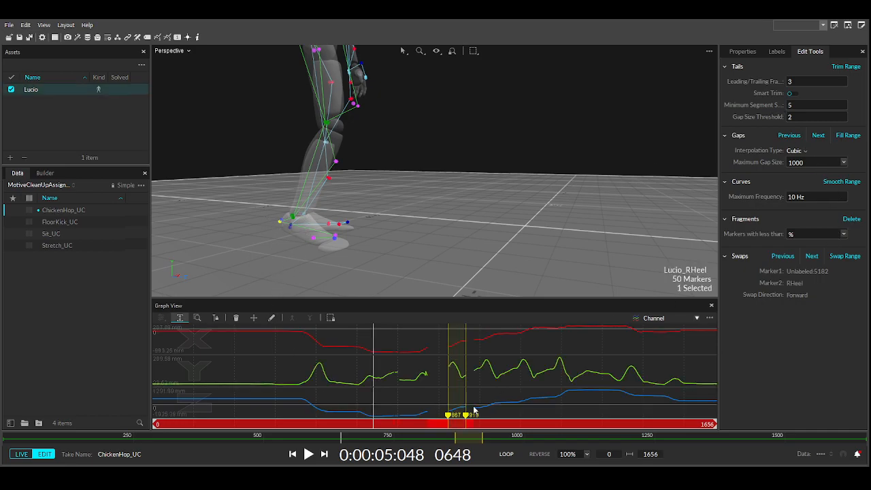
left_click_drag(376, 427, 465, 419)
right_click_drag(514, 225, 531, 218)
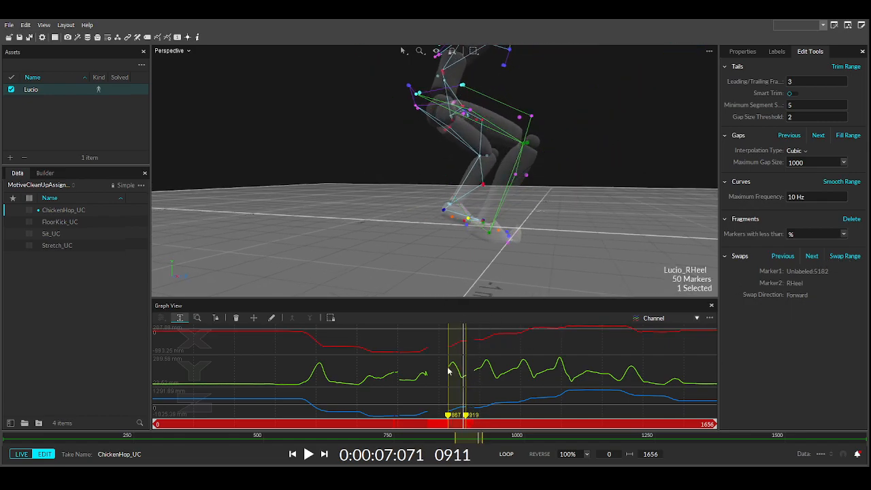
left_click_drag(460, 424, 153, 403)
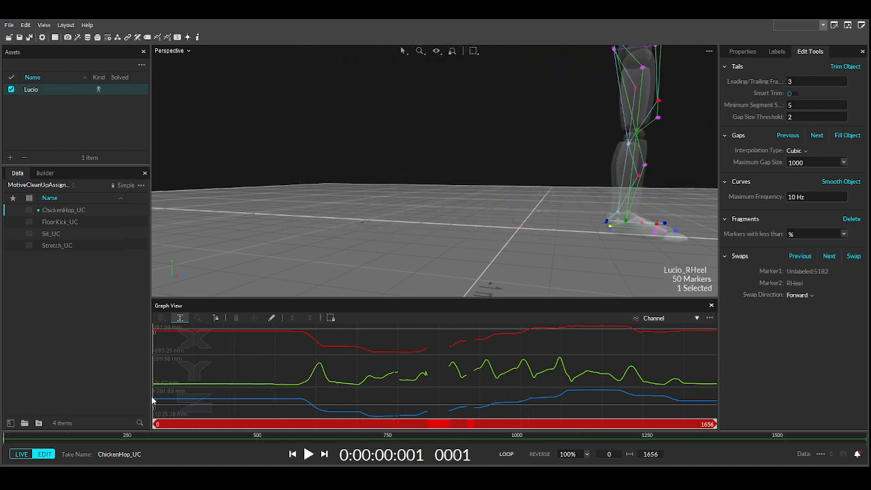
- Mark the bad 725–808 heel stretch for removal, then review frames 577–891
middle_click_drag(536, 232, 385, 212)
right_click_drag(385, 211, 416, 229)
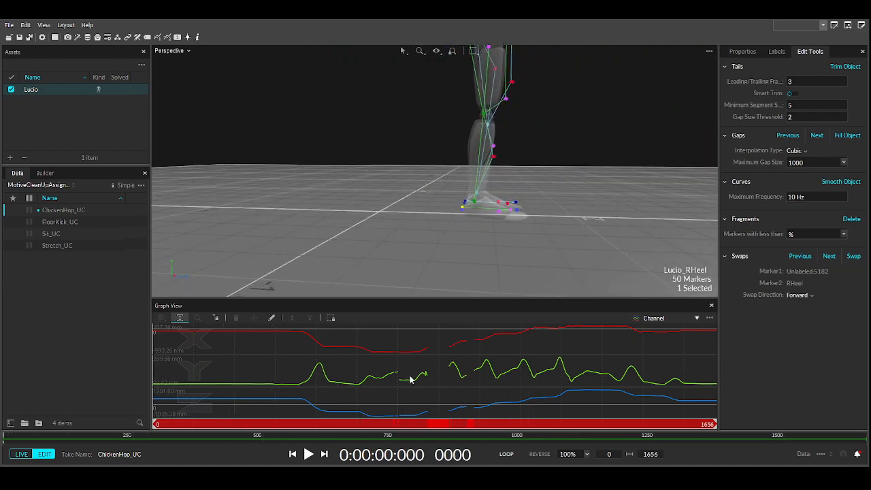
left_click_drag(400, 357, 413, 365)
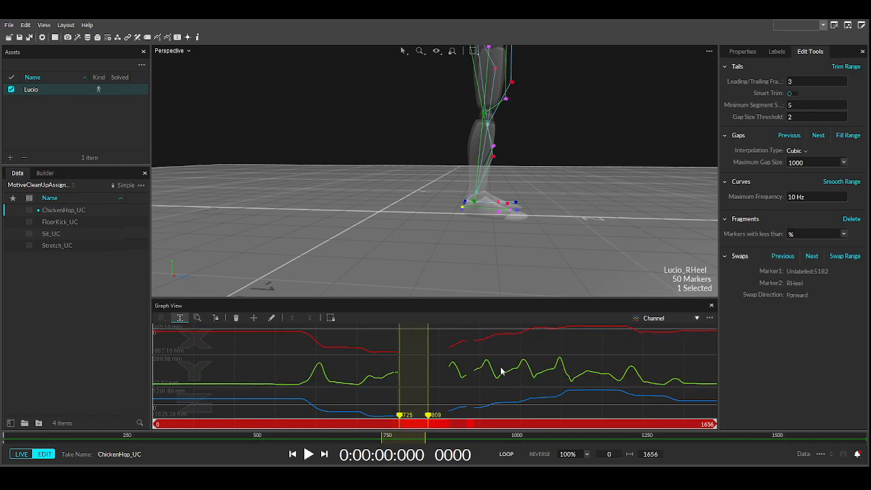
left_click(439, 370)
left_click_drag(173, 424, 416, 425)
right_click_drag(279, 234, 421, 271)
mouse_move(422, 428)
left_mouse_down()
mouse_move(494, 427)
mouse_move(459, 428)
left_mouse_up()
- Select only Unlabeled:5186, mark frames 755–942 and pair it with RHeel for the swap
left_click(421, 213, "ctrl")
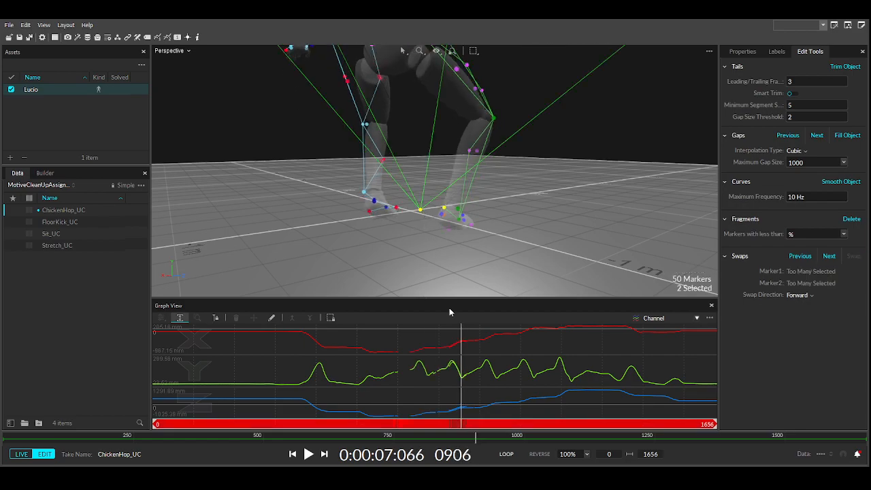
left_click(420, 213)
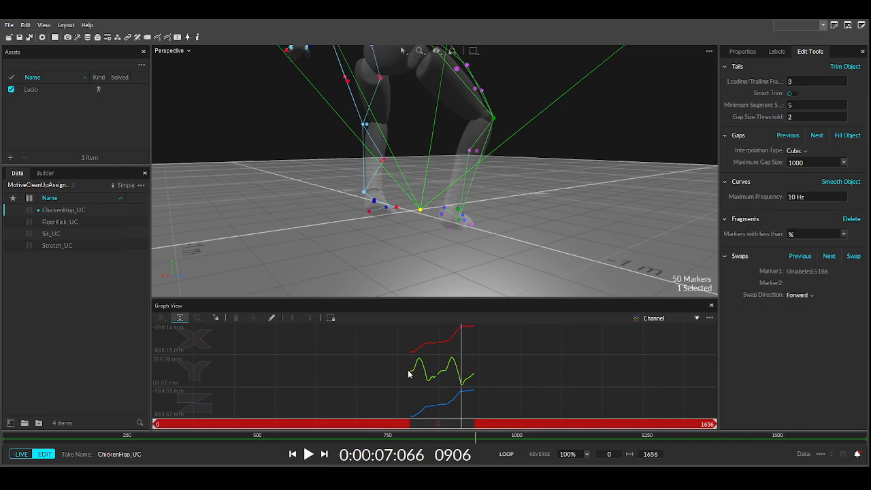
left_click_drag(450, 384, 473, 374)
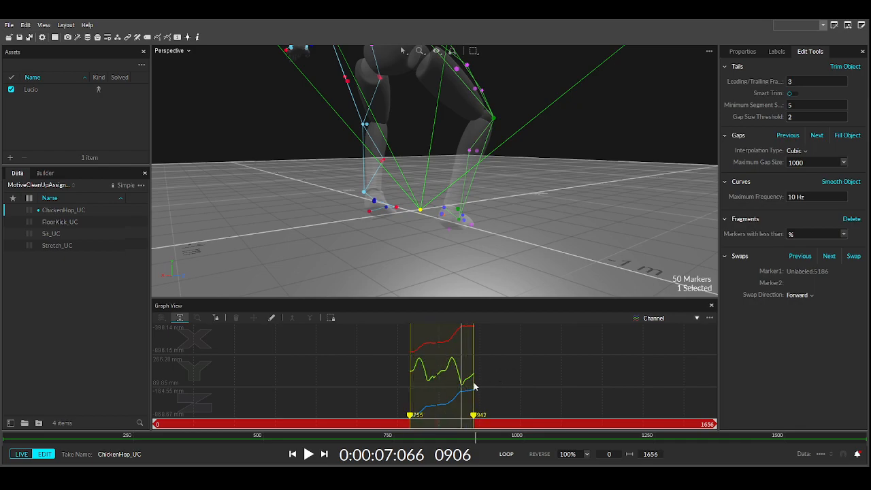
left_click_drag(365, 427, 337, 424)
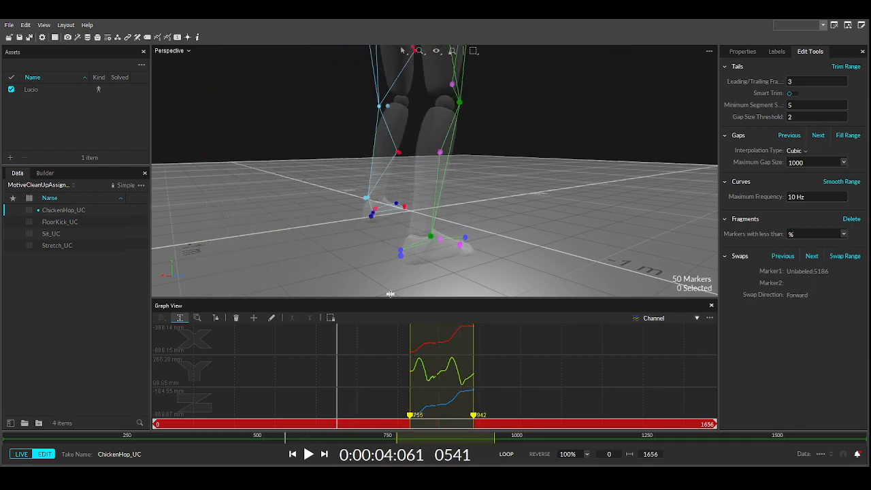
left_click(402, 253)
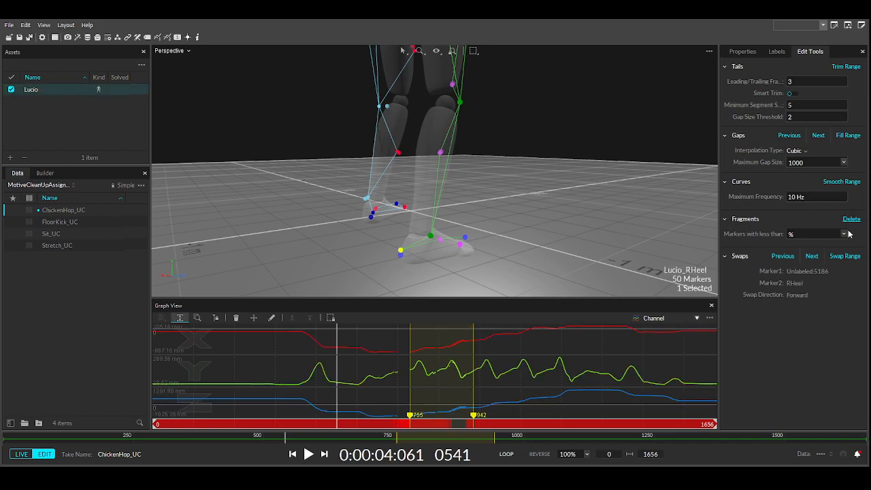
- Reselect RHeel, clear the 755–942 range and scan frames 541–847 to check its curve
left_click(308, 262)
left_click(400, 252)
left_click(386, 341)
left_click_drag(435, 408, 372, 407)
right_click_drag(383, 239, 342, 238)
scroll(357, 236, "down", 6)
scroll(408, 245, "up", 5)
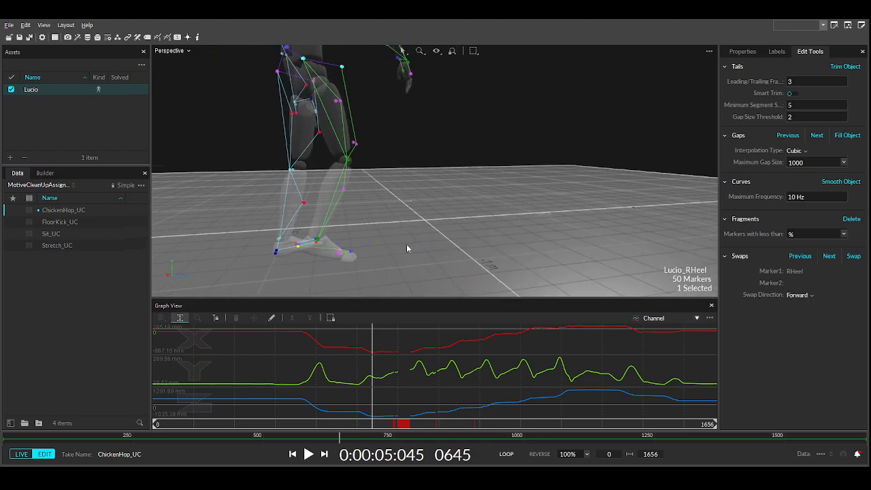
left_click_drag(373, 427, 502, 413)
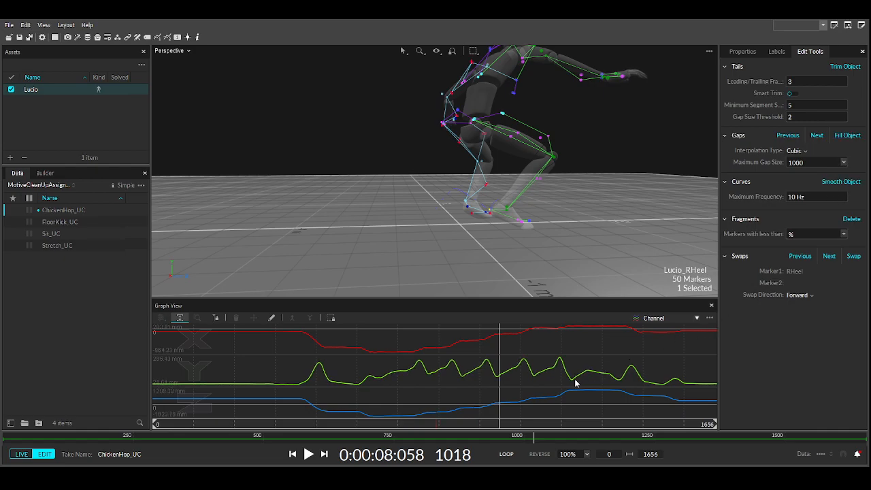
- View the feet from a low side angle and check the heel curve near frame 874
left_click_drag(490, 430, 477, 386)
right_click_drag(465, 222, 391, 208)
scroll(391, 208, "up", 5)
middle_click_drag(446, 247, 373, 175)
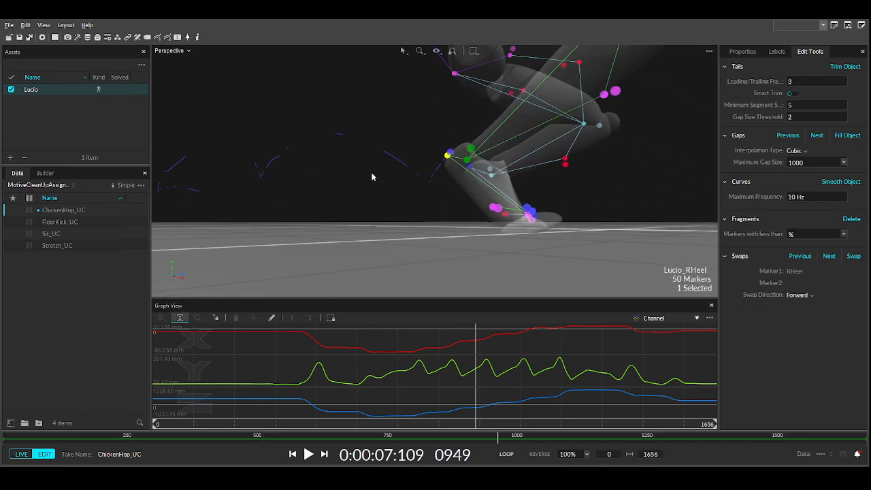
left_click_drag(477, 424, 451, 422)
- Select RAnkleOut and step through frames 931–940 on its curve
right_click_drag(342, 145, 390, 184)
left_click(350, 189)
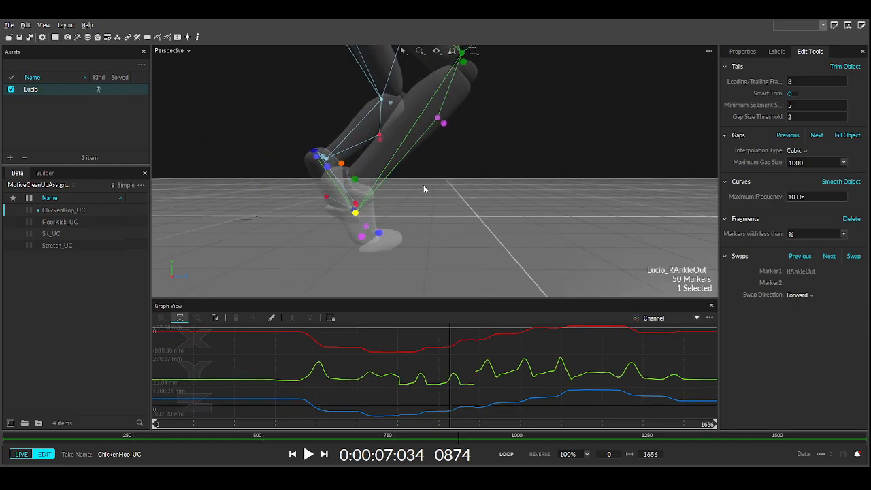
left_click_drag(450, 424, 471, 423)
mouse_move(485, 357)
left_mouse_down()
mouse_move(536, 345)
mouse_move(472, 344)
left_mouse_up()
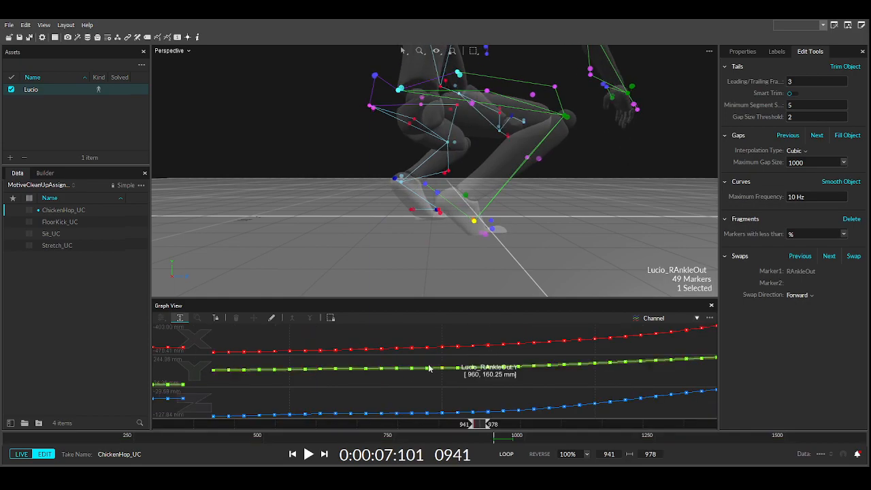
middle_click_drag(383, 388, 398, 388)
key("Left")
key("Left")
key("Left")
key("Left")
key("Right")
key("Right")
key("Right")
- Frame the full take in the graph and scrub across RAnkleOut's break
key("f")
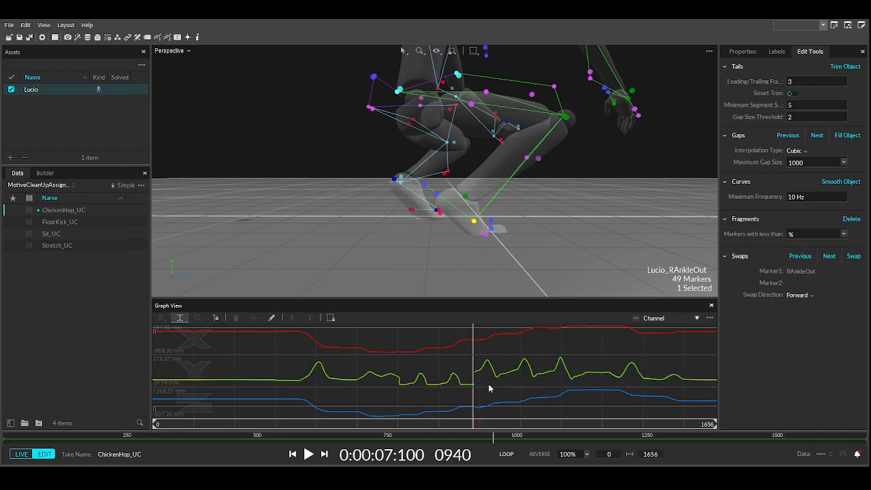
left_click_drag(476, 426, 453, 426)
right_click_drag(405, 218, 344, 223)
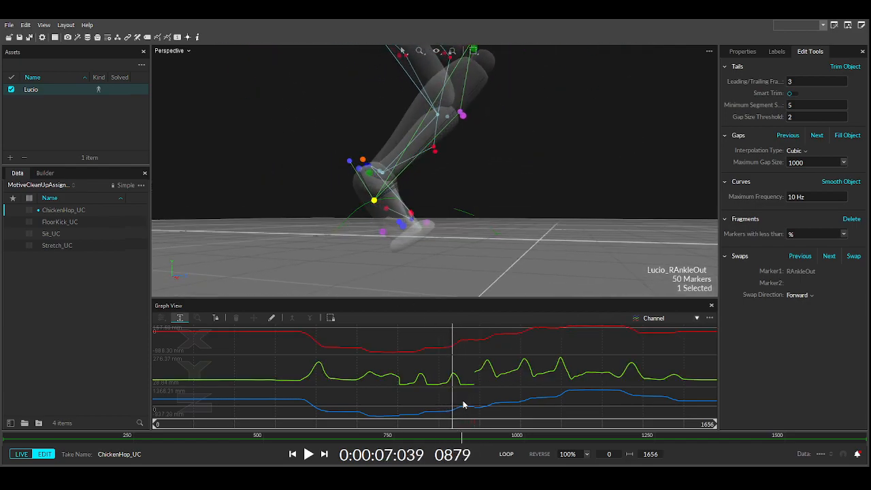
left_click_drag(453, 425, 491, 424)
- Select only RToeOut and scrub back through its mid-take gap
left_click(583, 215, "ctrl")
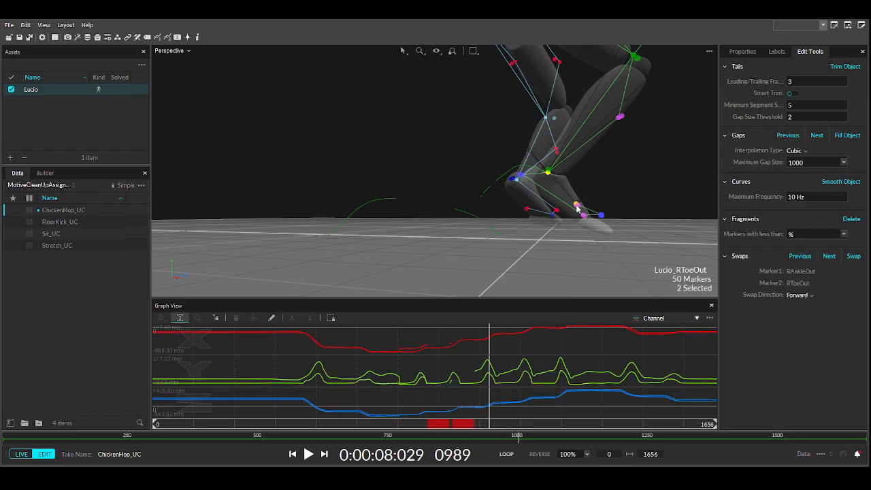
left_click(577, 208)
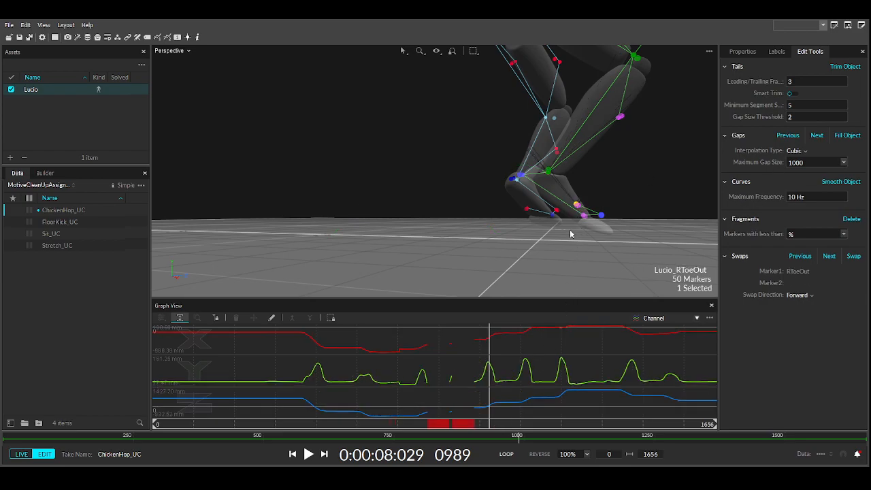
left_click_drag(490, 424, 445, 425)
scroll(404, 247, "up", 5)
right_click_drag(374, 235, 410, 228)
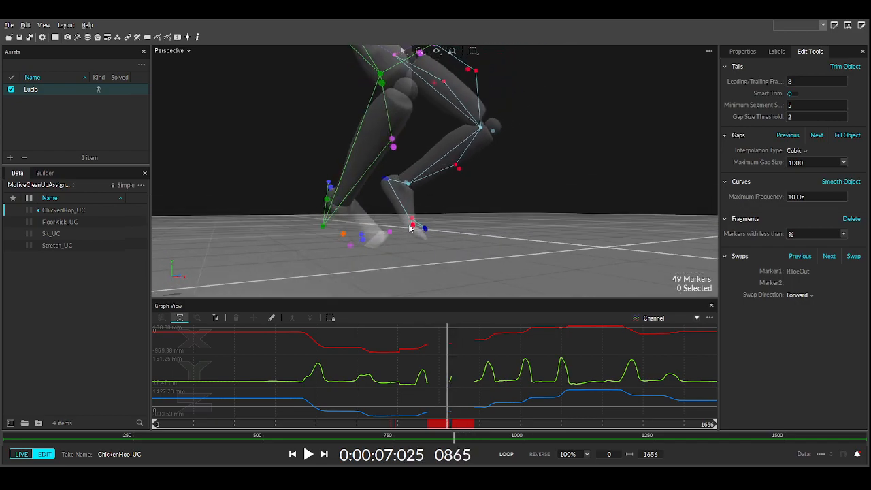
left_click(343, 236)
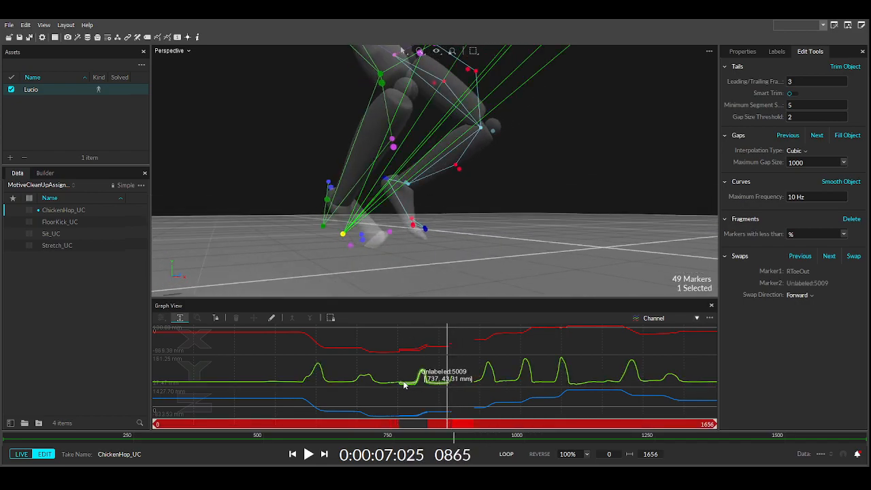
left_click_drag(399, 387, 428, 394)
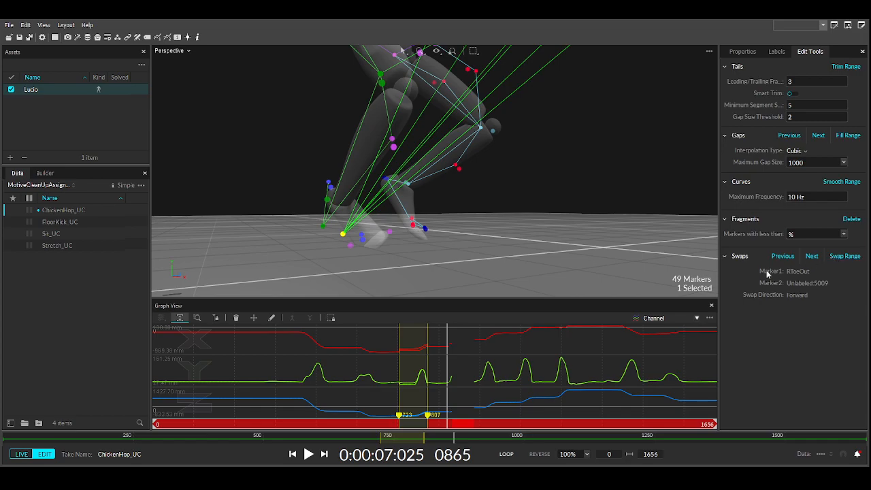
left_click(417, 427)
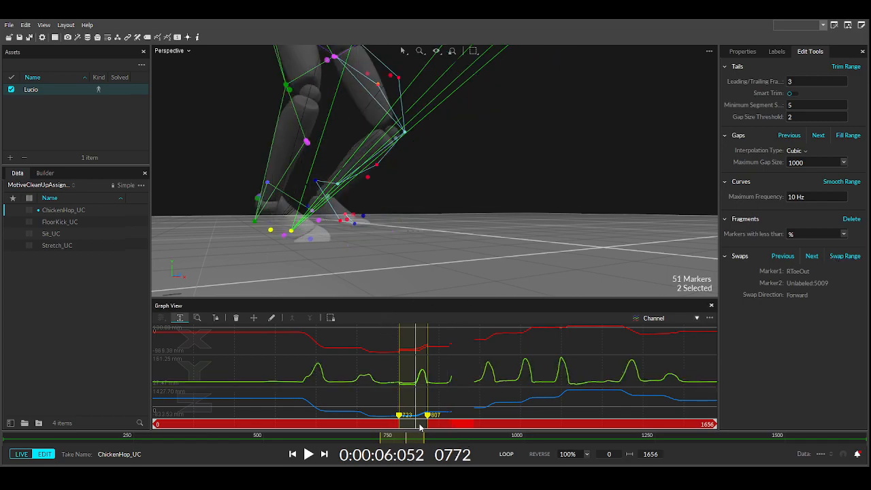
left_click(464, 368)
left_click(284, 237)
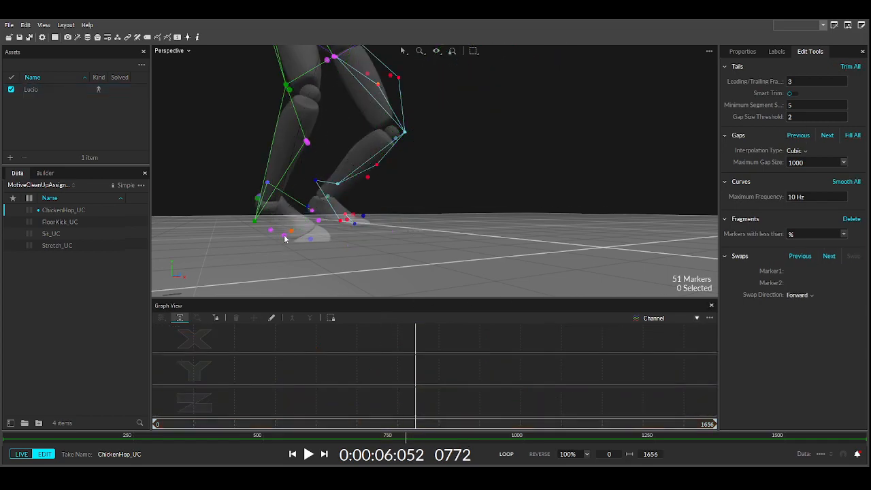
left_click_drag(340, 429, 398, 427)
left_click(329, 235)
mouse_move(278, 202)
right_mouse_down()
mouse_move(360, 216)
mouse_move(358, 226)
right_mouse_up()
- Select a right-foot marker and pinpoint the mislabel's start at about frames 713–721
left_click(277, 216)
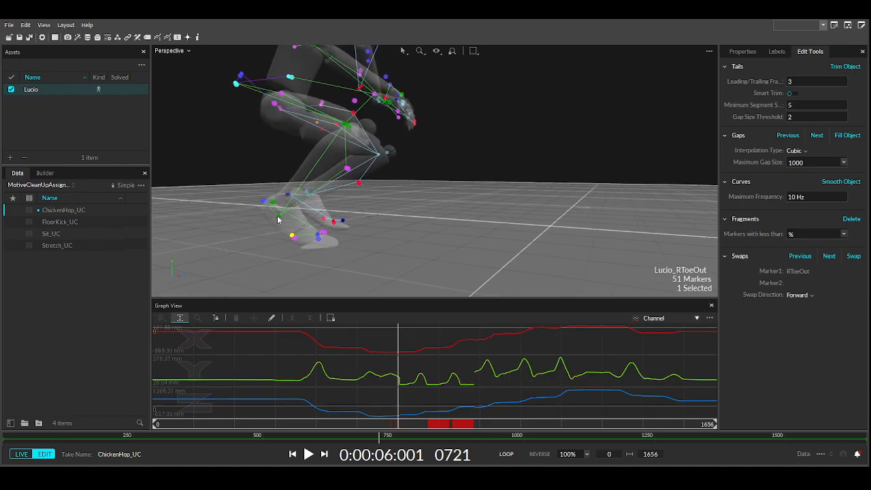
left_click(402, 365)
left_click(403, 372)
left_click(395, 375)
scroll(388, 375, "up", 8)
scroll(400, 373, "down", 10)
left_click(396, 392)
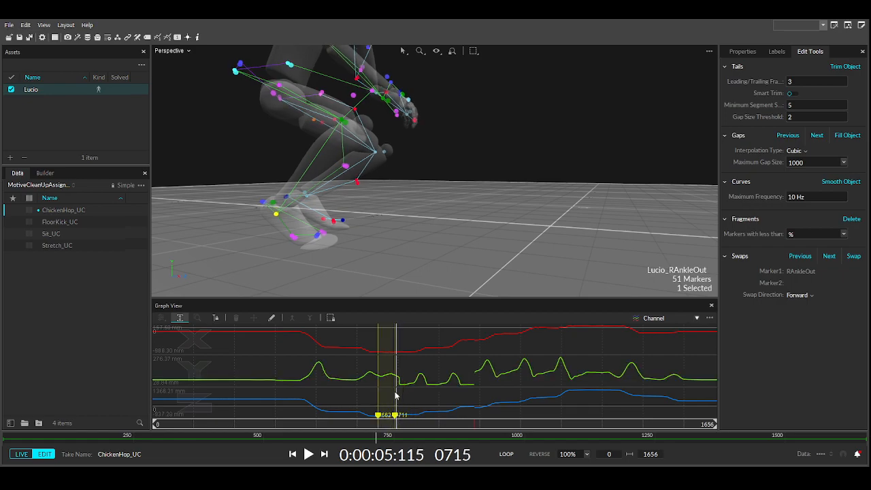
left_click_drag(421, 400, 421, 400)
key("Right")
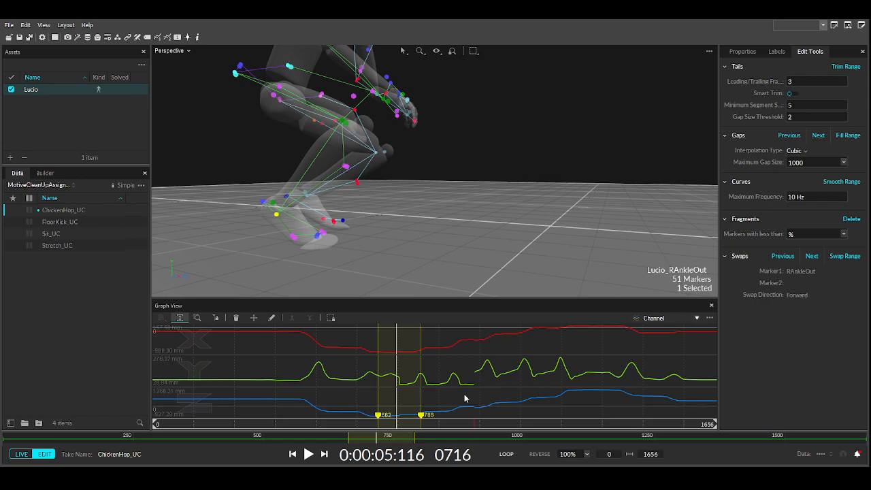
left_click(465, 395)
left_click_drag(397, 426, 400, 425)
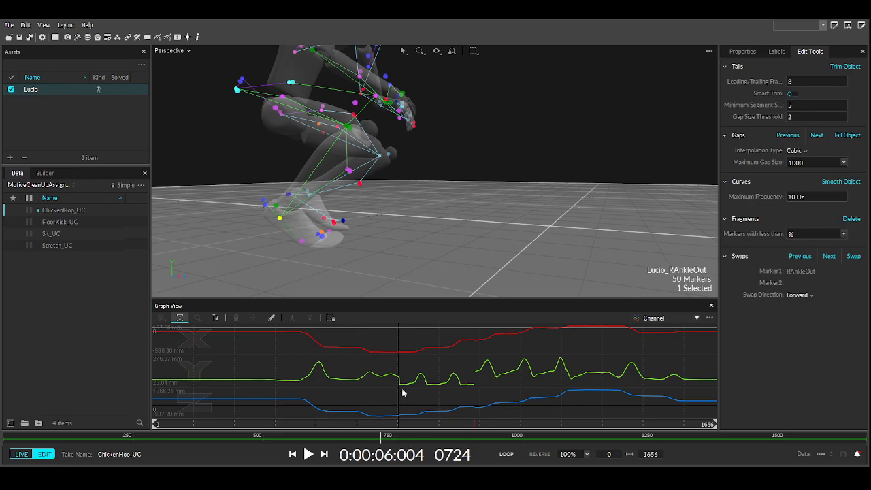
- Mark frames 722–845 and swap Unlabeled:5186 into RAnkleOut over that range
left_click_drag(400, 375, 475, 400)
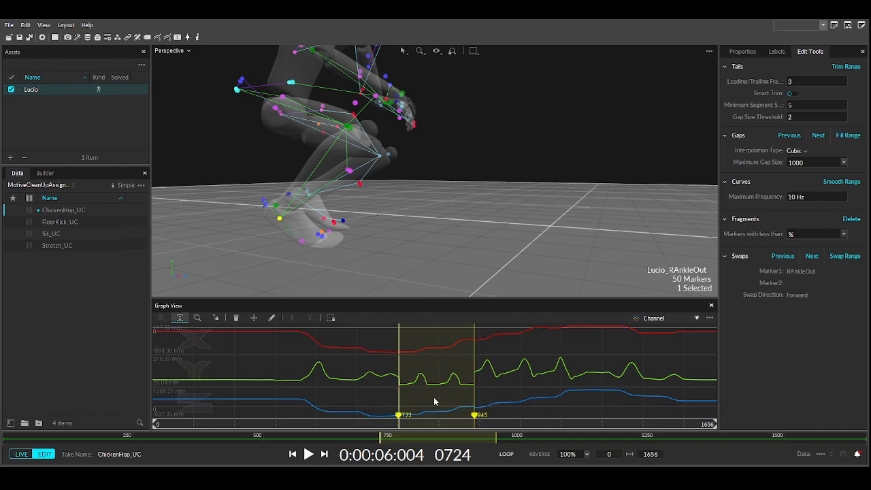
left_click_drag(412, 425, 457, 427)
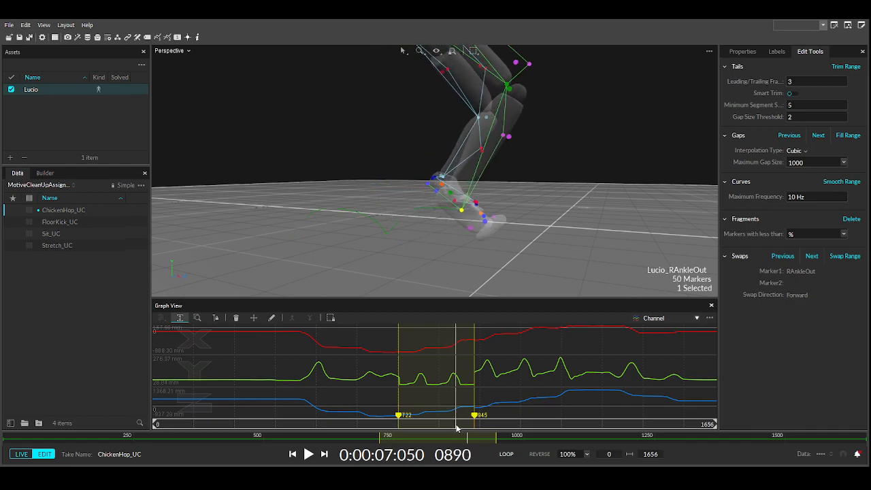
mouse_move(471, 249)
right_mouse_down()
mouse_move(499, 239)
mouse_move(568, 259)
right_mouse_up()
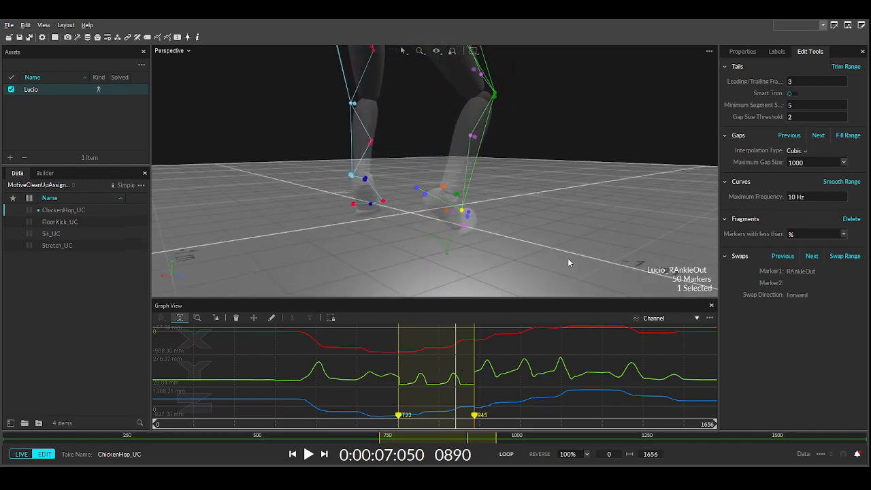
right_click_drag(448, 227, 498, 227)
scroll(497, 227, "up", 2)
left_click(436, 174, "ctrl")
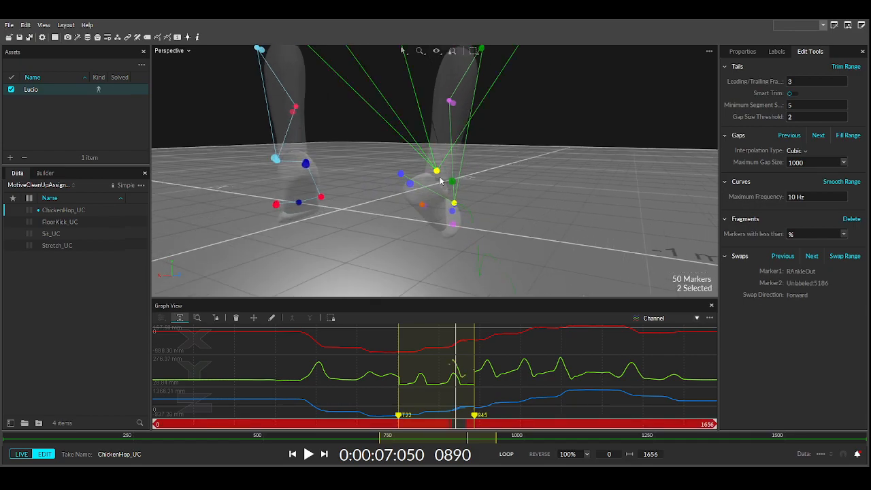
left_click_drag(458, 424, 465, 425)
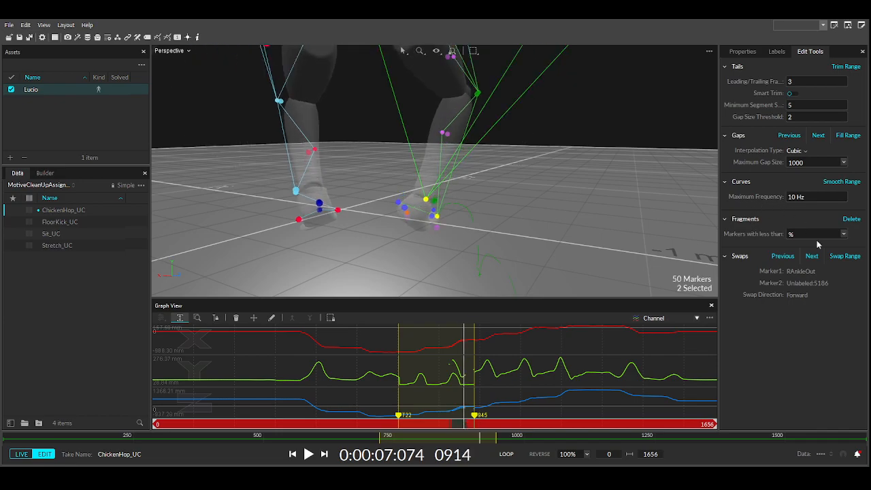
left_click(841, 256)
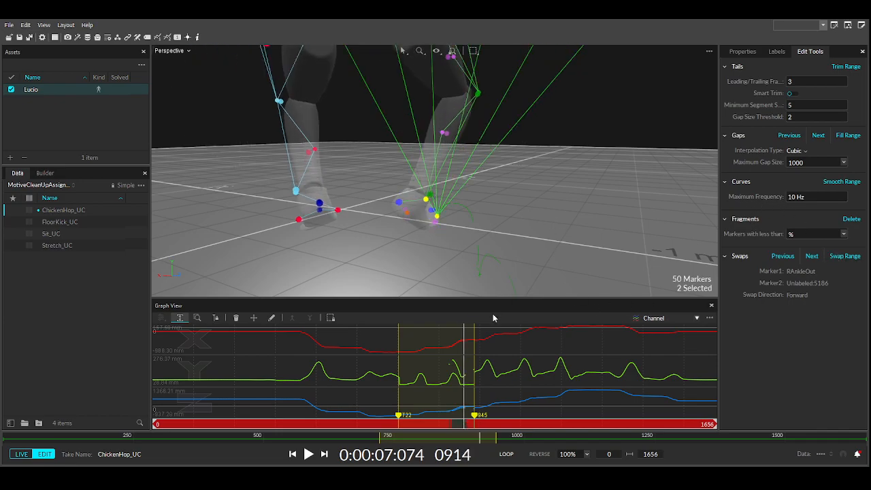
- Clear the range, keep only RAnkleOut selected and scrub to check its remaining gap
right_click_drag(453, 234, 381, 219)
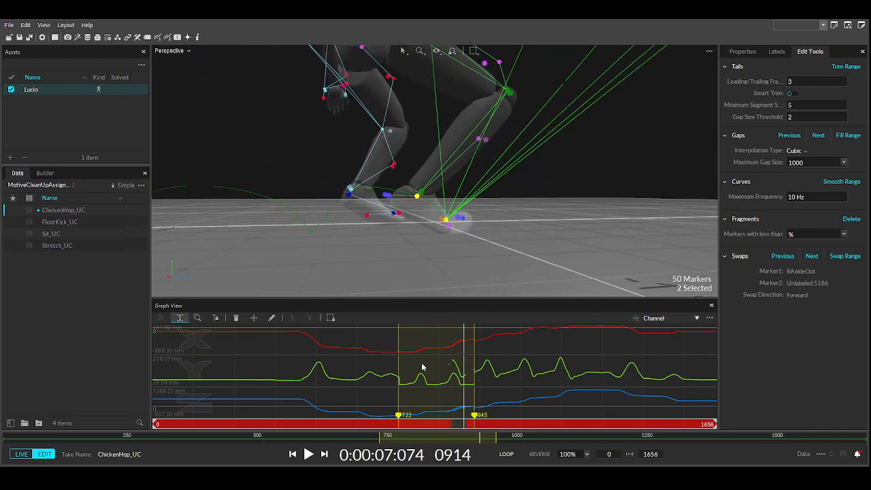
left_click(439, 368)
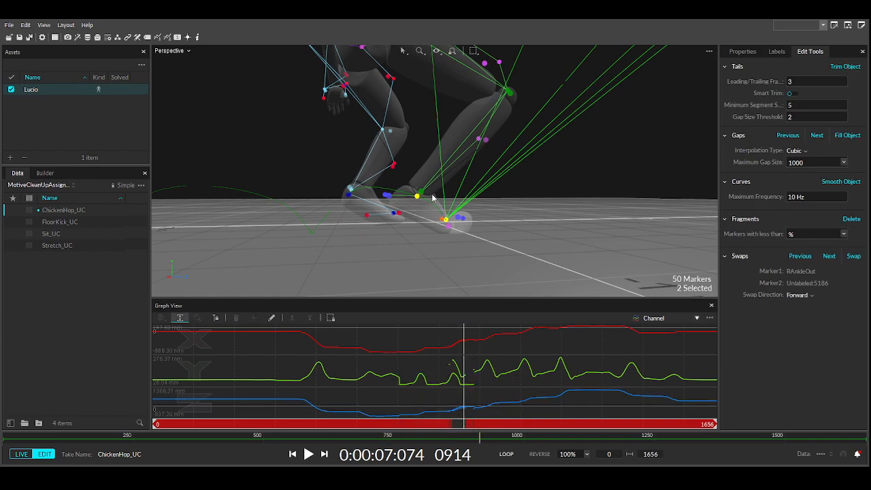
left_click(418, 196)
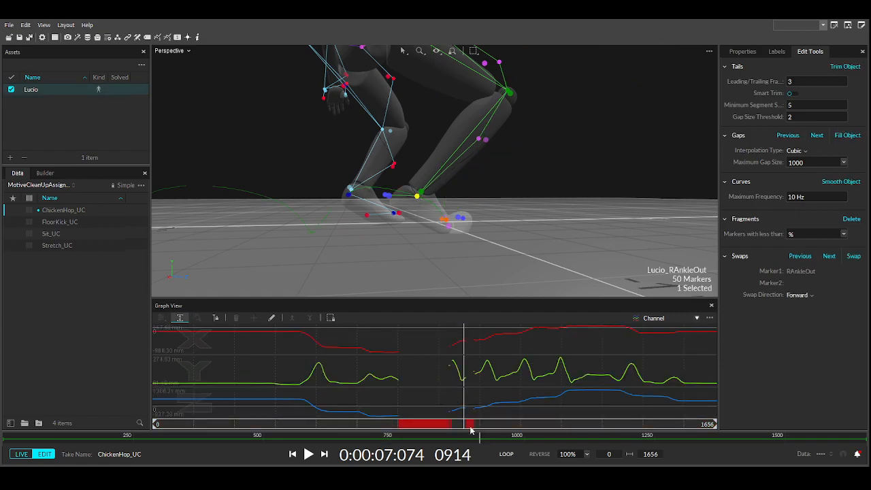
mouse_move(465, 423)
left_mouse_down()
mouse_move(451, 424)
mouse_move(488, 424)
mouse_move(403, 405)
left_mouse_up()
- Frame the legs and scrub forward to frame 784 inside the ankle gap
scroll(331, 225, "down", 5)
middle_click_drag(331, 226, 468, 241)
scroll(468, 241, "up", 4)
mouse_move(468, 241)
right_mouse_down()
mouse_move(417, 247)
mouse_move(504, 237)
mouse_move(471, 237)
right_mouse_up()
left_click_drag(405, 424, 453, 424)
right_click_drag(531, 296, 498, 237)
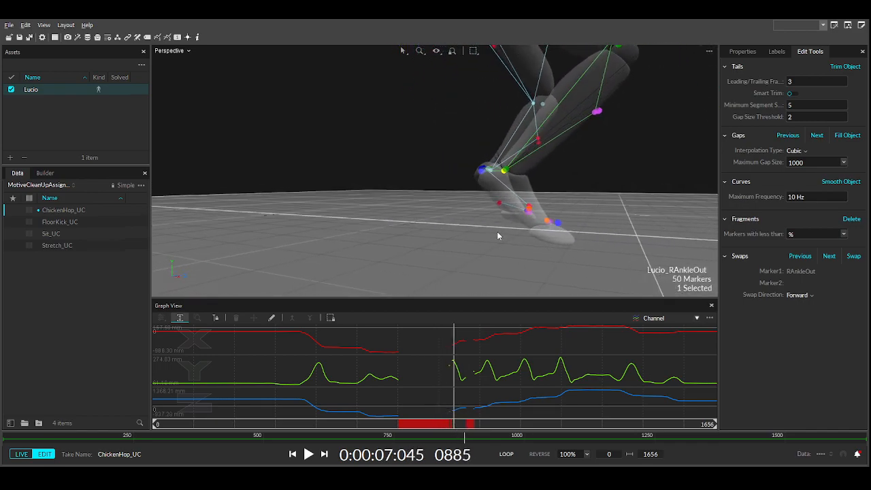
- Select RShin, RHeel and RAnkleOut, Pattern-Based fill the ankle gap, then mark frames 921–965
left_click(597, 113)
right_click_drag(479, 177, 472, 172)
left_click(480, 170, "ctrl")
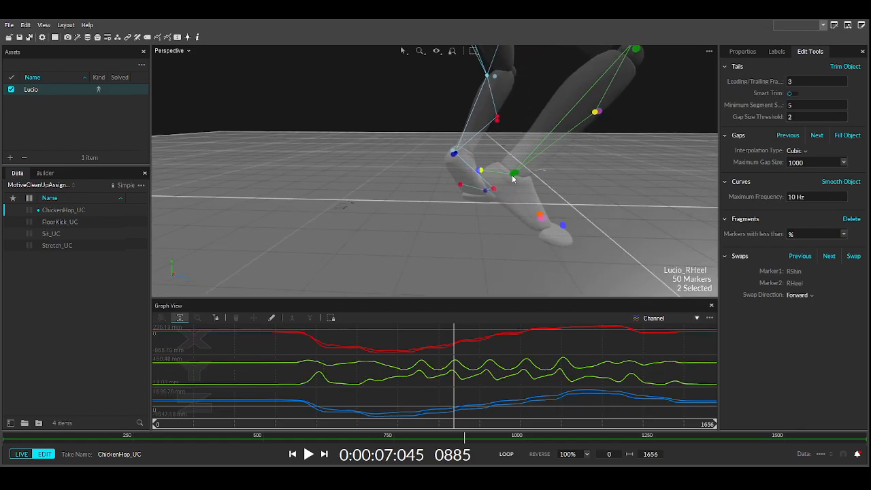
left_click(514, 175, "ctrl")
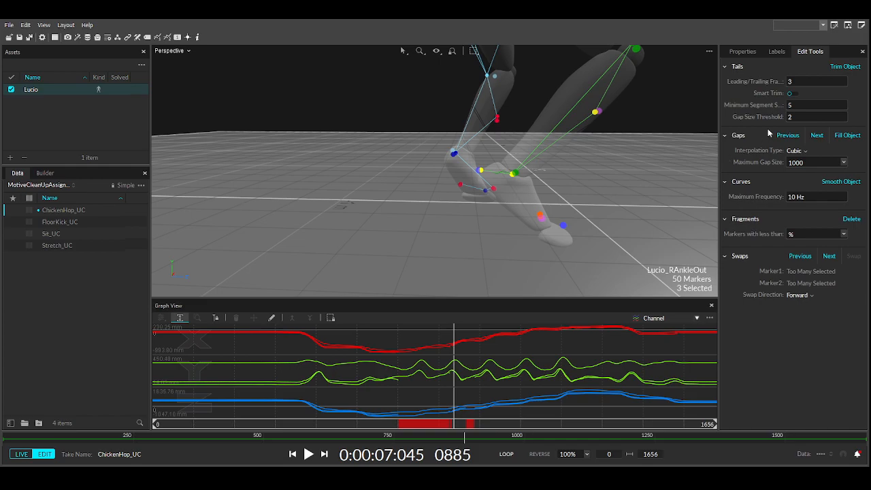
key("Down")
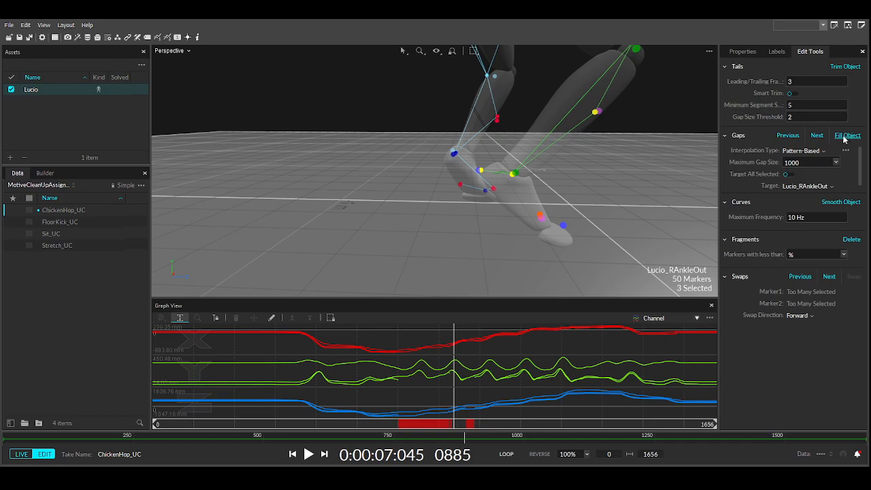
left_click(501, 259)
left_click(515, 176)
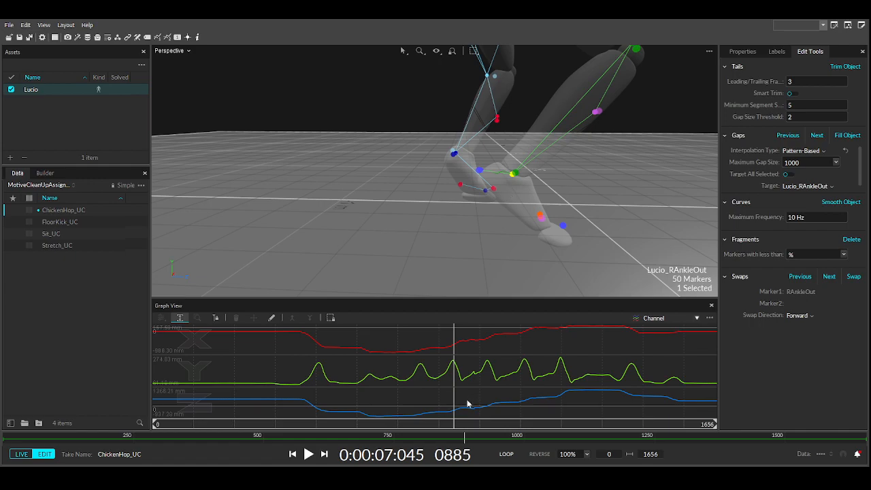
left_click_drag(466, 371, 481, 372)
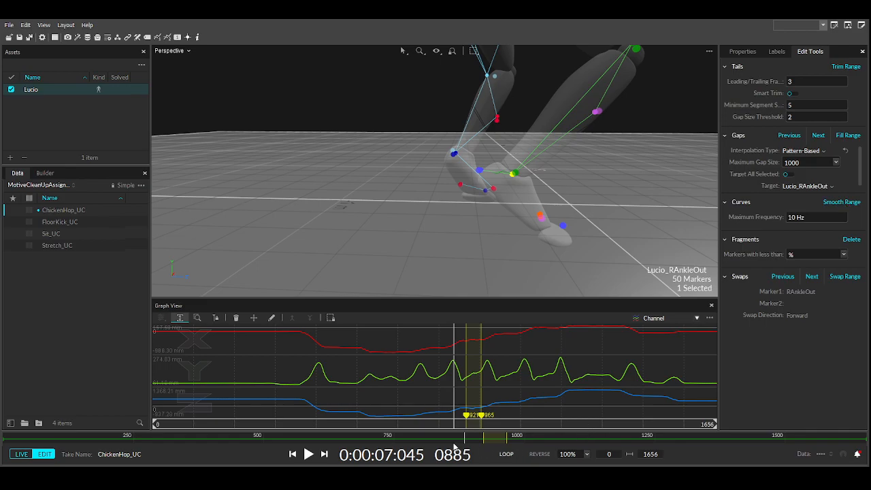
- Clear the 921–965 range and apply Smooth Object to Lucio_RAnkleOut at 10 Hz maximum frequency
mouse_move(440, 427)
left_mouse_down()
mouse_move(313, 422)
mouse_move(533, 389)
mouse_move(525, 379)
mouse_move(434, 373)
left_mouse_up()
left_click(420, 398)
right_click_drag(705, 182, 545, 200)
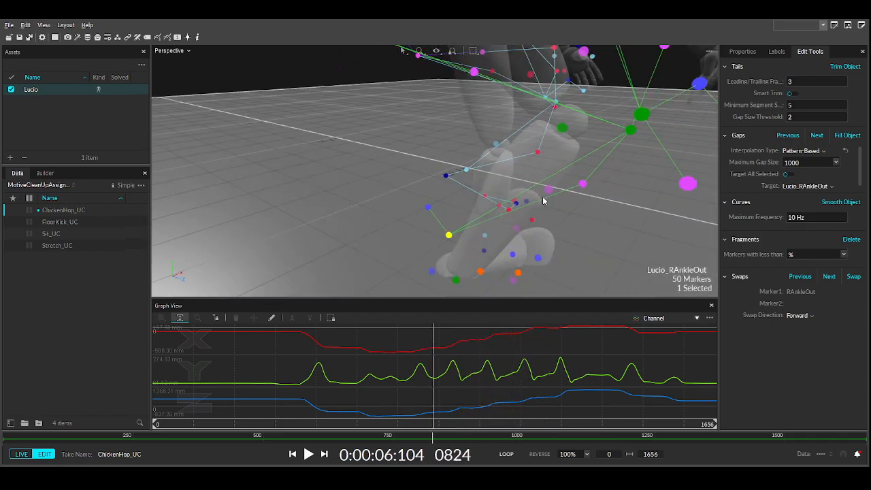
left_click_drag(433, 423, 351, 420)
middle_click_drag(443, 219, 435, 187)
scroll(428, 184, "down", 3)
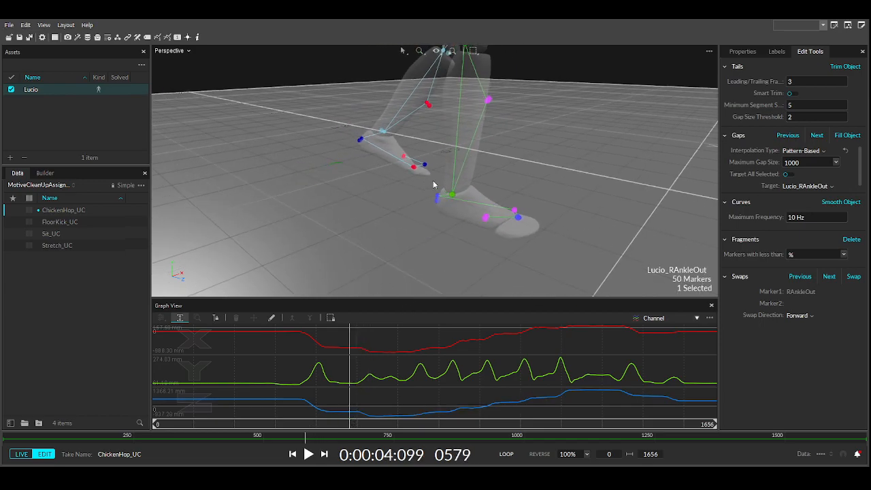
left_click(845, 203)
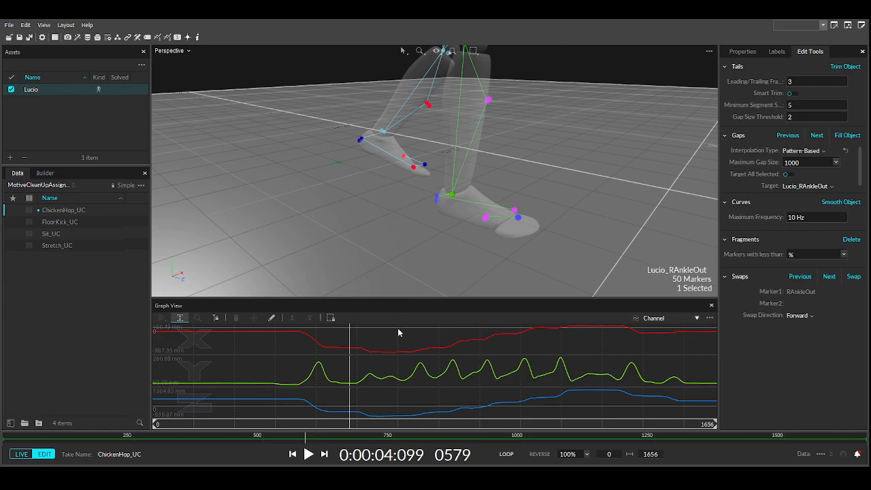
right_click_drag(428, 203, 290, 230)
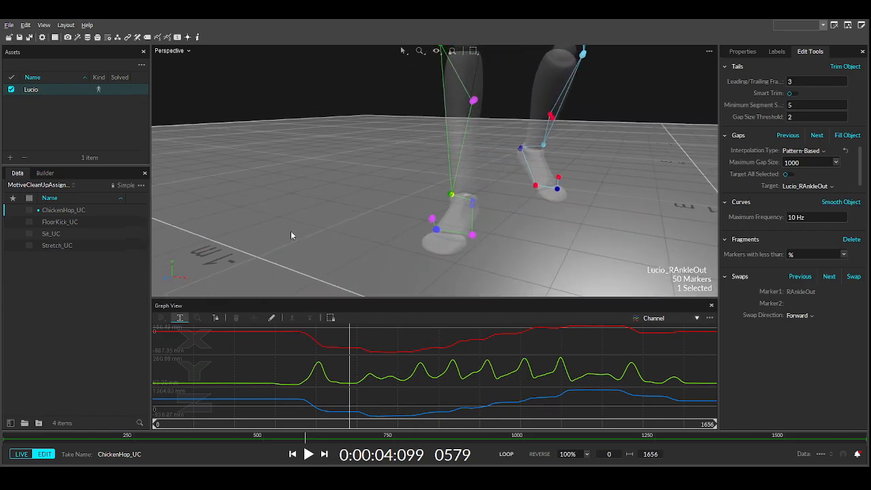
- Swap Unlabeled:5018 into Lucio_RToeIn over frames 805–946, then reselect RToeIn to check it
left_click(473, 236)
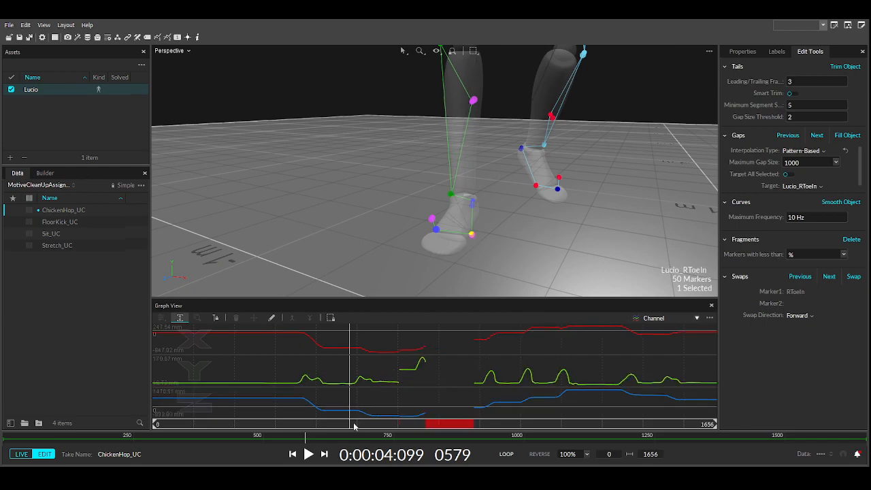
left_click_drag(348, 425, 457, 407)
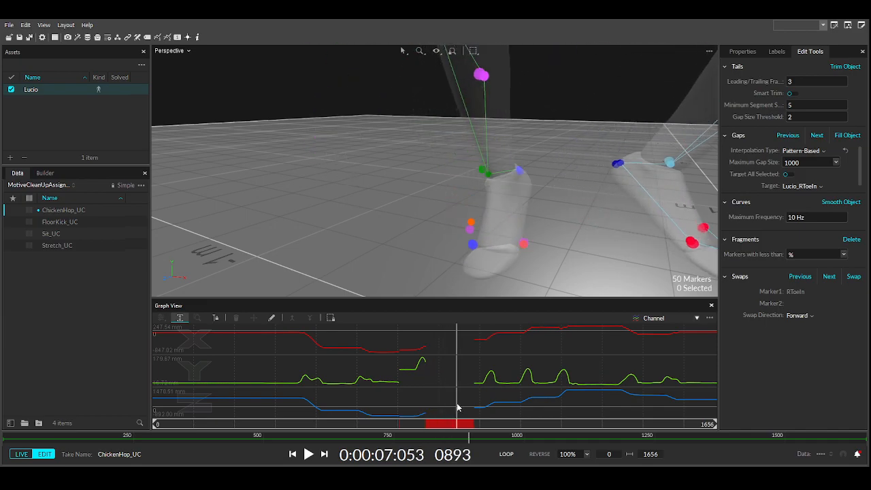
left_click(522, 245)
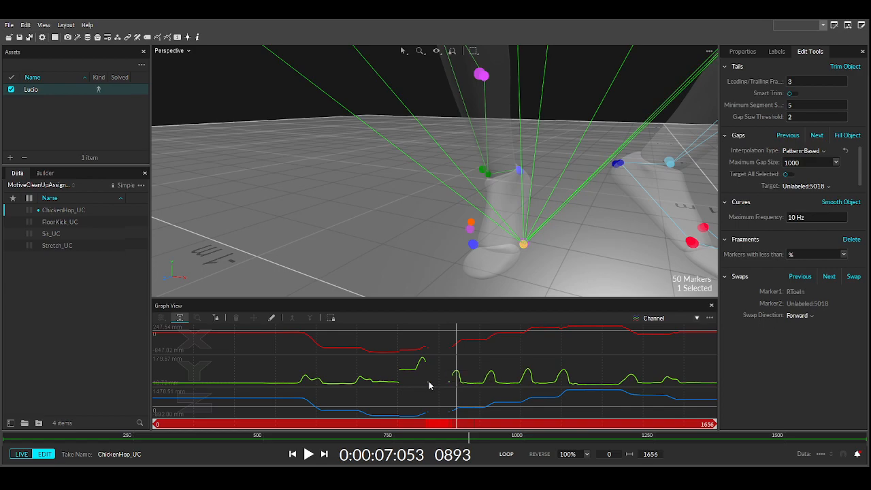
left_click_drag(427, 386, 475, 398)
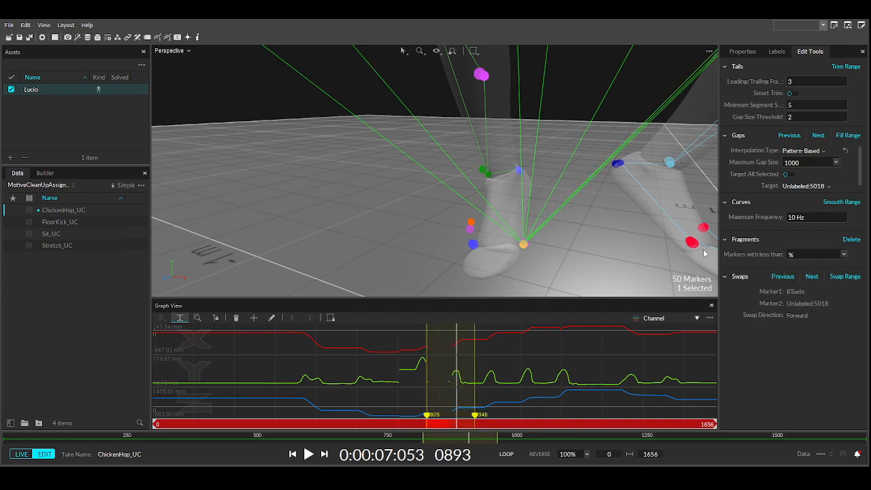
left_click(845, 277)
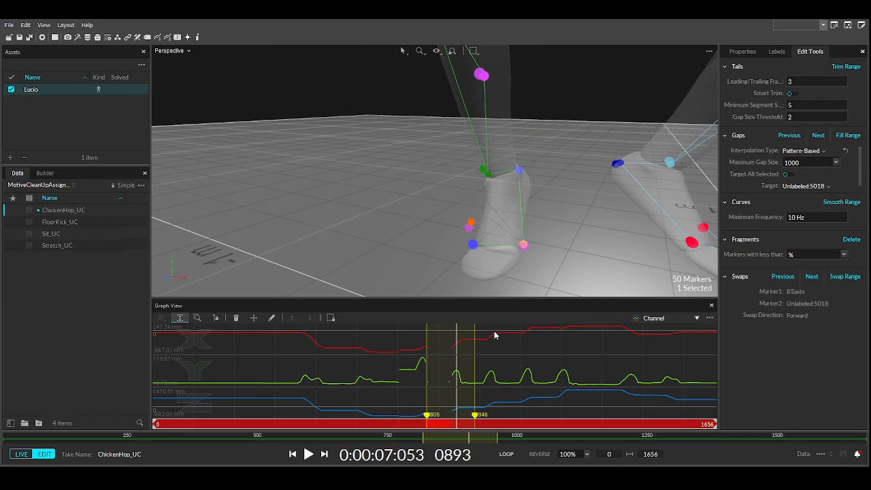
left_click(537, 358)
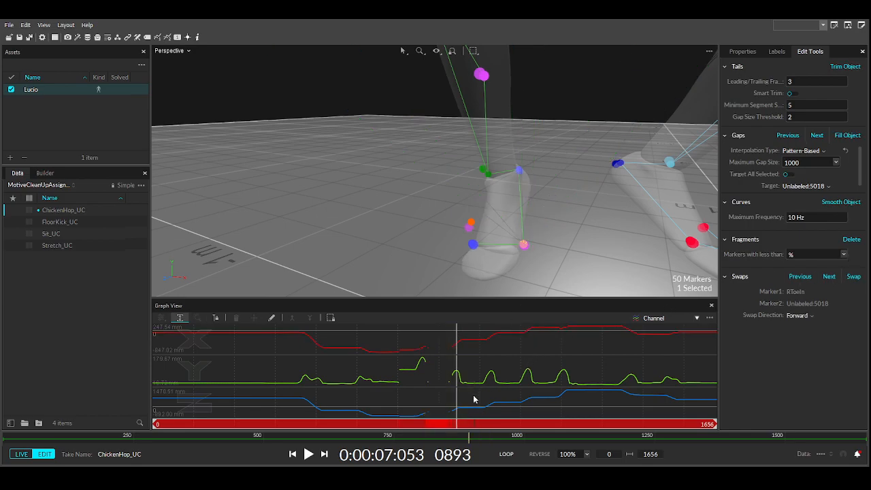
left_click(524, 246)
left_click_drag(445, 423, 360, 417)
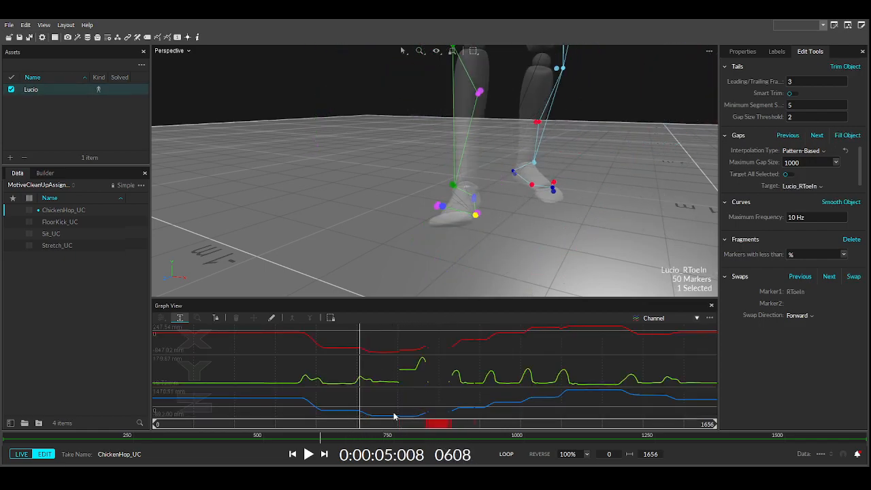
- Delete Lucio_RToeIn's bad data over frames 725–819
mouse_move(359, 424)
left_mouse_down()
mouse_move(455, 424)
mouse_move(422, 425)
left_mouse_up()
left_click_drag(400, 361, 433, 367)
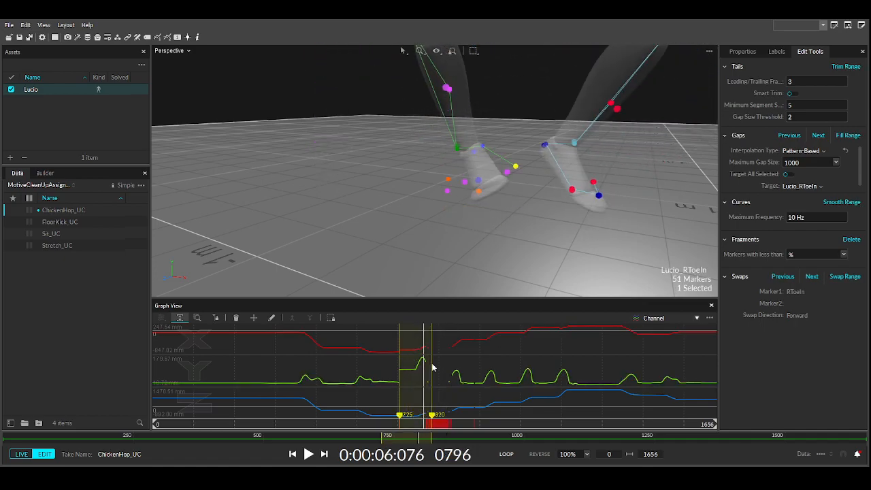
key("Delete")
left_click(410, 365)
- Swap Unlabeled:5009 into Lucio_RToeIn across frames 722–877
mouse_move(426, 424)
left_mouse_down()
mouse_move(390, 424)
mouse_move(429, 424)
mouse_move(411, 424)
left_mouse_up()
right_click_drag(469, 198, 478, 253)
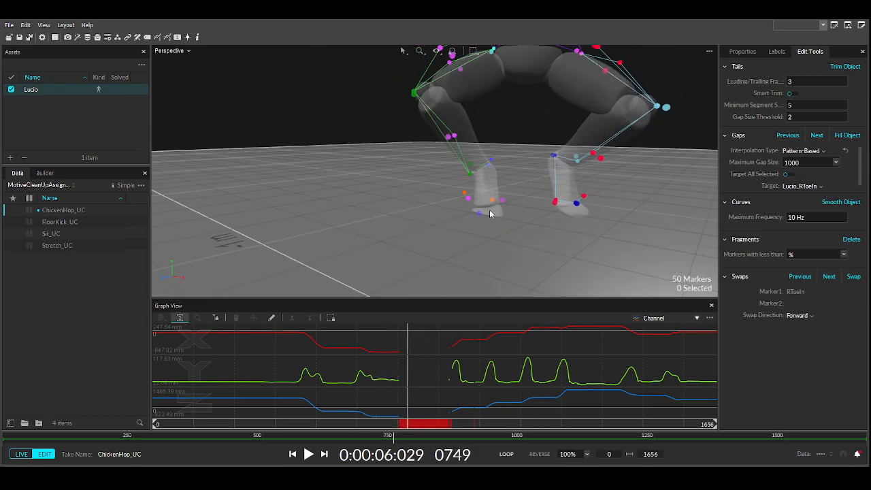
left_click(492, 201)
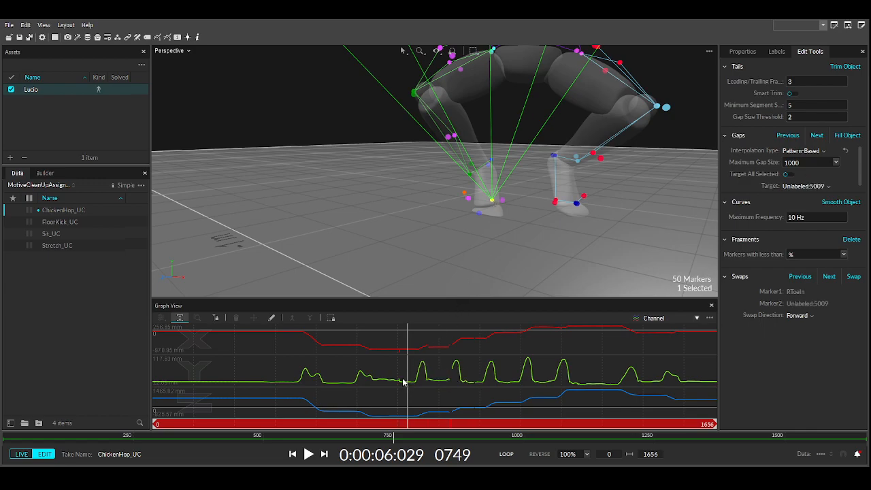
left_click_drag(407, 383, 453, 391)
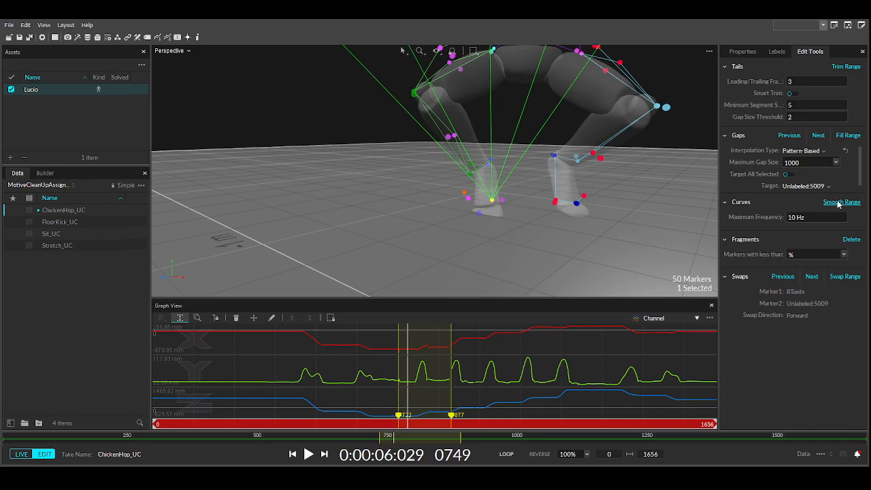
left_click(812, 278)
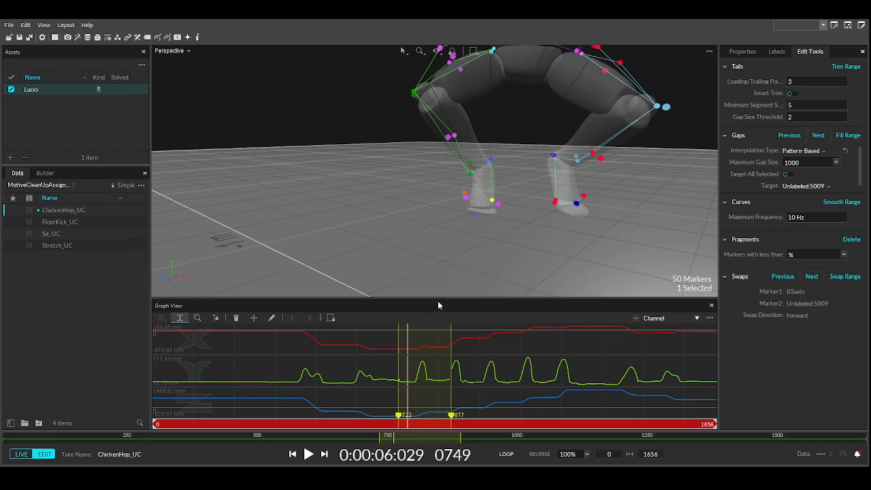
- Delete a short stretch of RToeIn data near frame 702, then add RToeOut for comparison
left_click(447, 267)
left_click(494, 205)
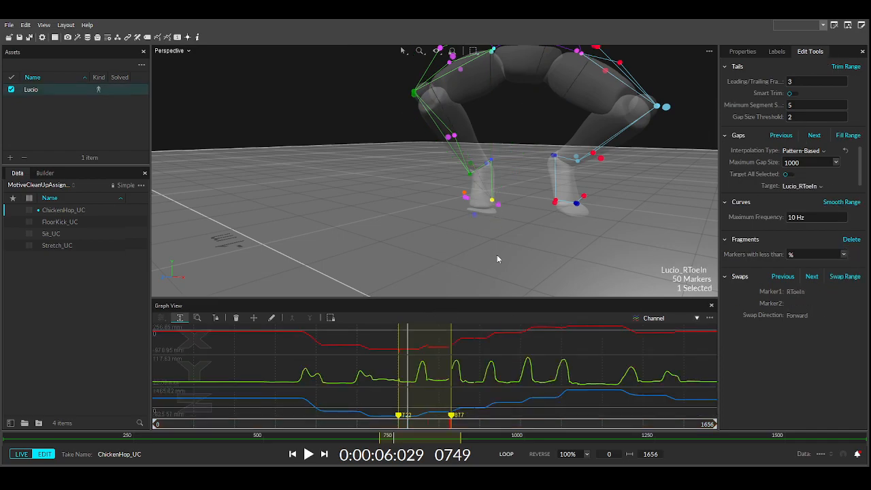
left_click(437, 364)
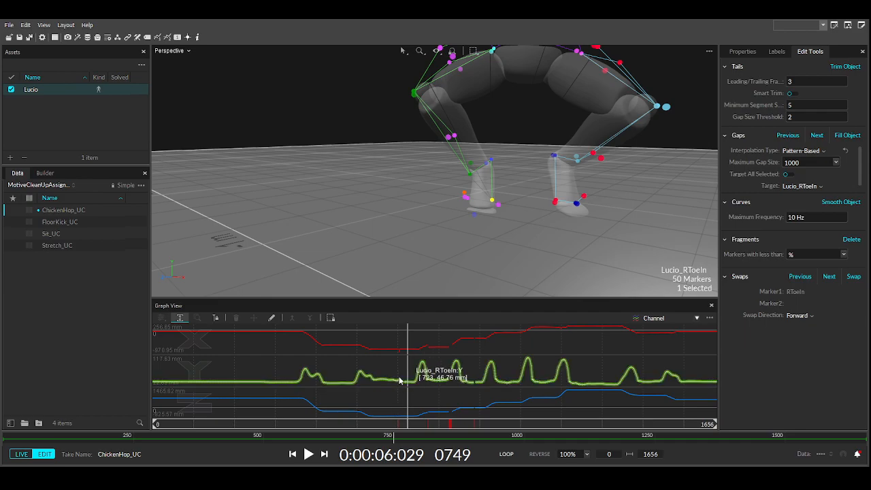
left_click_drag(397, 381, 403, 381)
key("Delete")
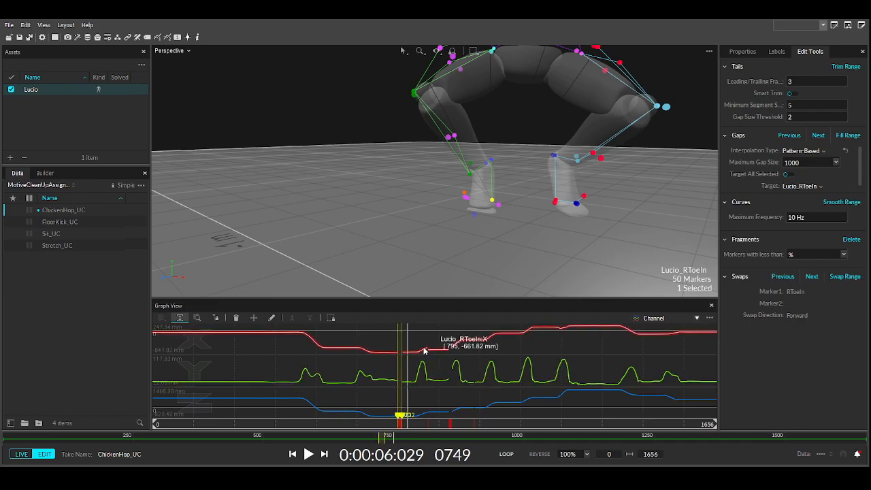
left_click_drag(410, 424, 427, 427)
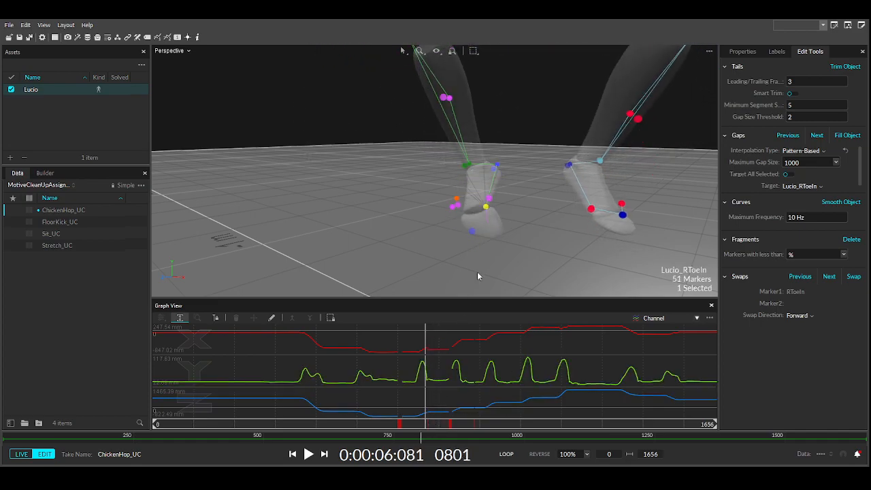
left_click(451, 207, "ctrl")
- Compare RToeIn and RToeOut curves around frames 871–921, then mark the 808–872 gap with RToeIn alone selected
right_click_drag(449, 364, 467, 365, "alt")
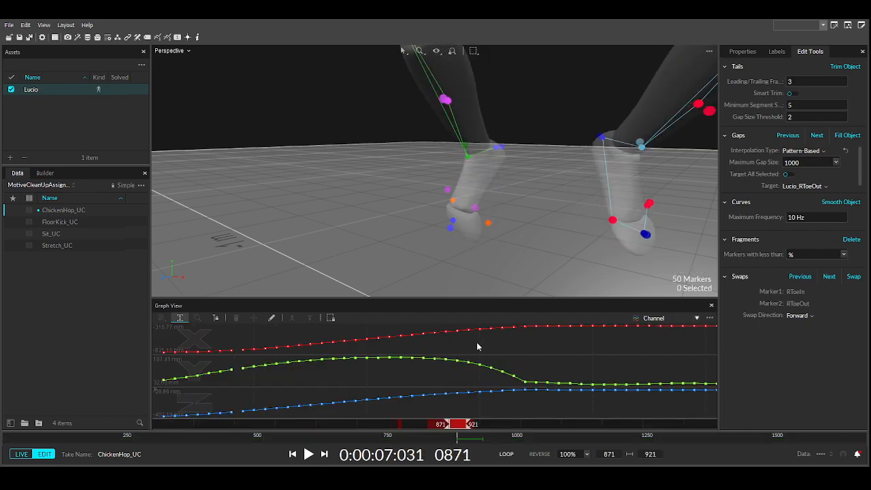
right_click(477, 343, "alt")
left_click_drag(429, 350, 450, 377)
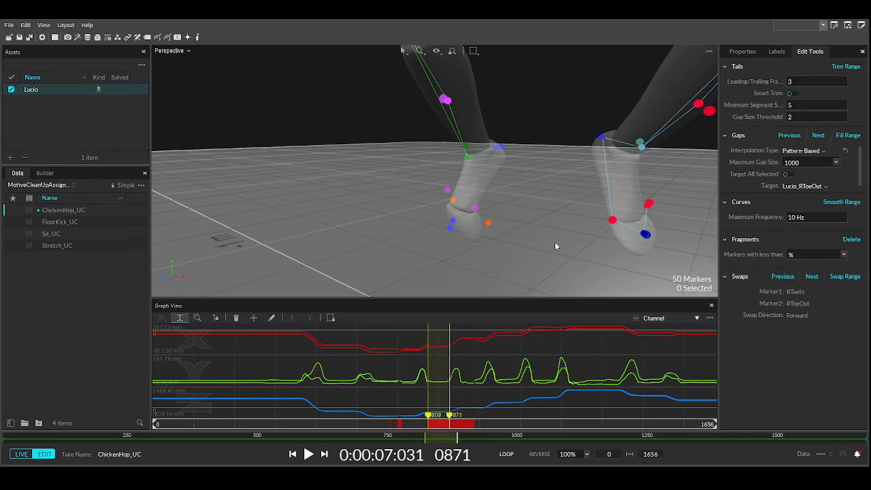
left_click(461, 363)
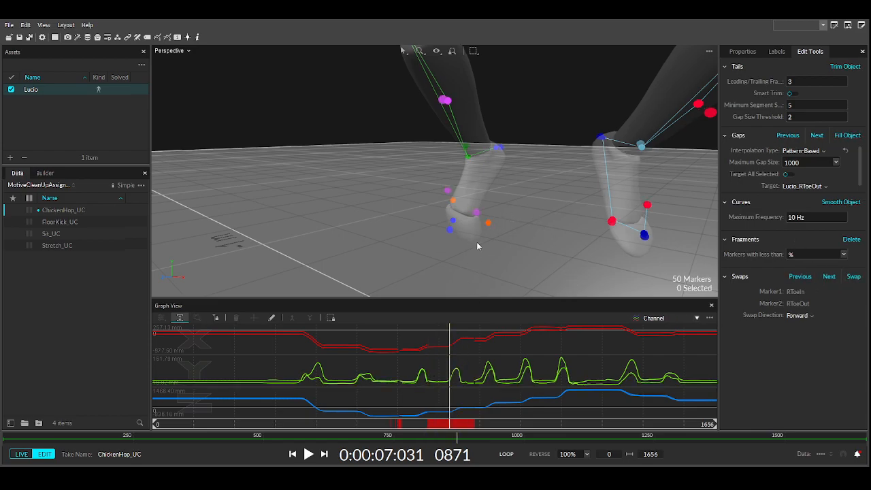
mouse_move(417, 428)
left_mouse_down()
mouse_move(342, 421)
mouse_move(443, 414)
mouse_move(457, 394)
mouse_move(435, 365)
mouse_move(453, 362)
left_mouse_up()
left_click(466, 237)
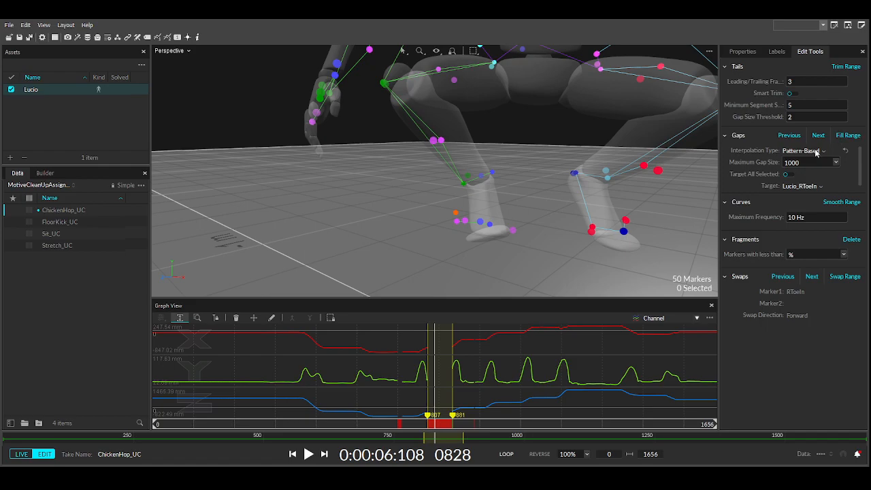
- Cubic-fill the toe marker's gap over the marked frames and smooth it twice
left_click(808, 196)
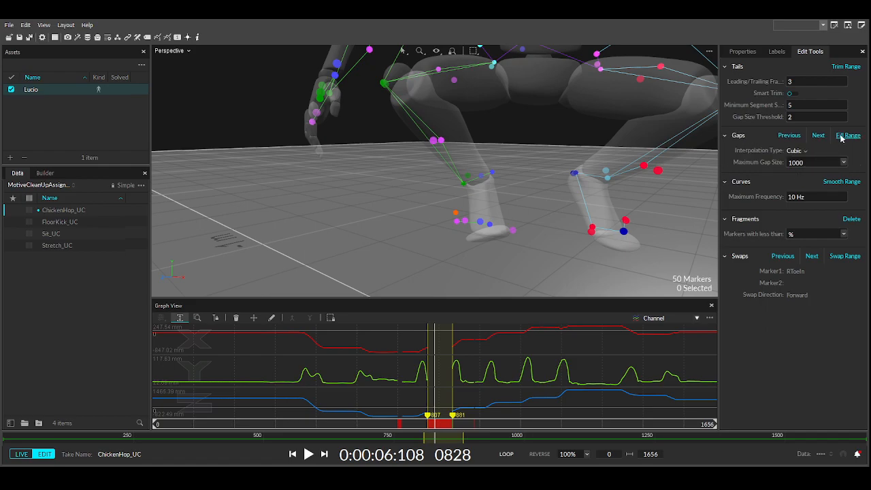
left_click(846, 136)
right_click_drag(490, 254, 504, 249)
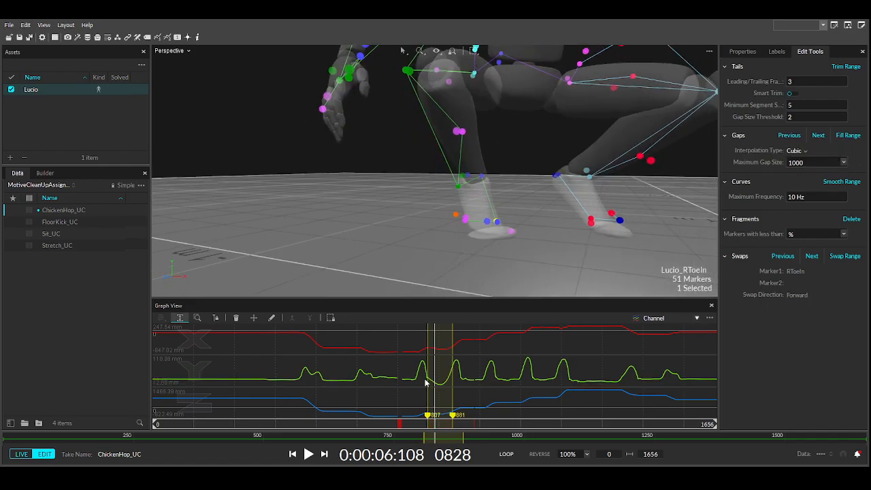
left_click(852, 183)
left_click(852, 184)
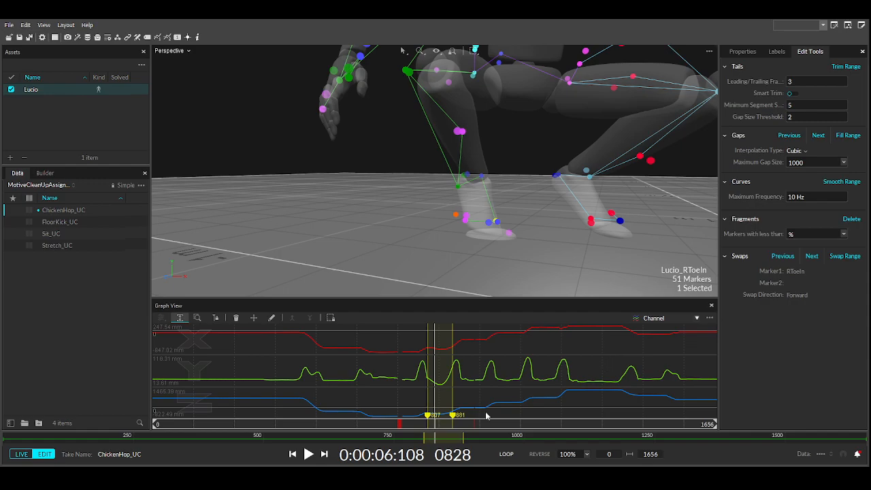
- Undo the last gap fill and inspect the later gap, ending at frame 805
left_click(450, 367)
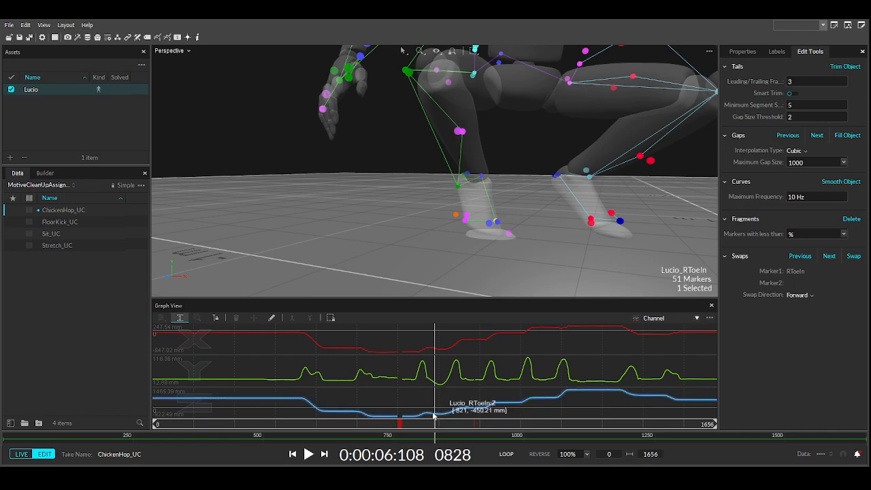
left_click_drag(435, 424, 413, 424)
key("ctrl+z")
left_click_drag(395, 357, 409, 354)
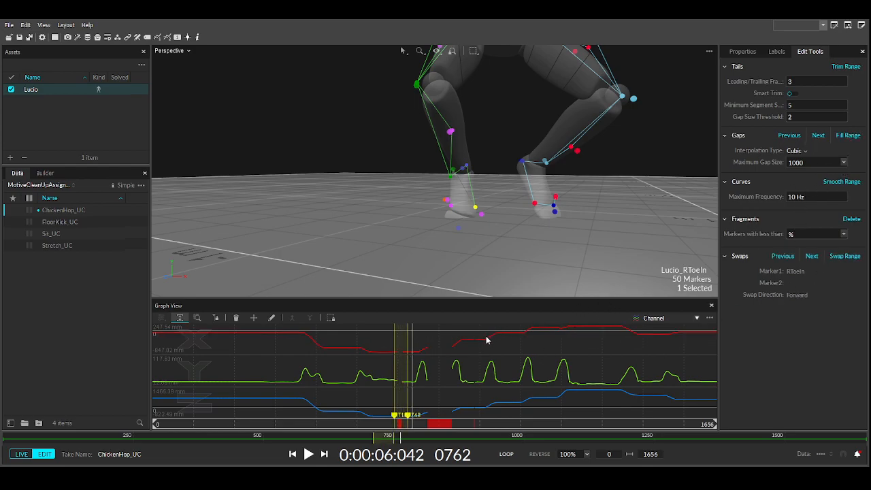
left_click_drag(472, 344, 482, 344)
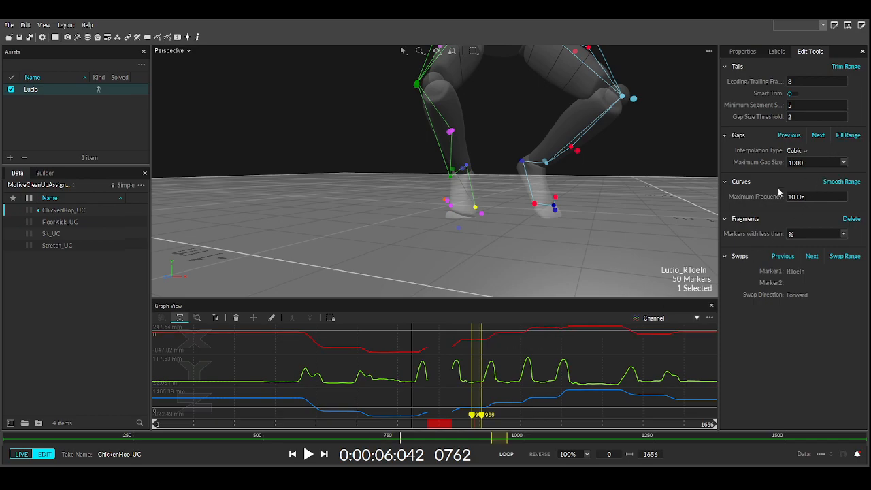
left_click(541, 344)
right_click_drag(488, 242, 521, 195)
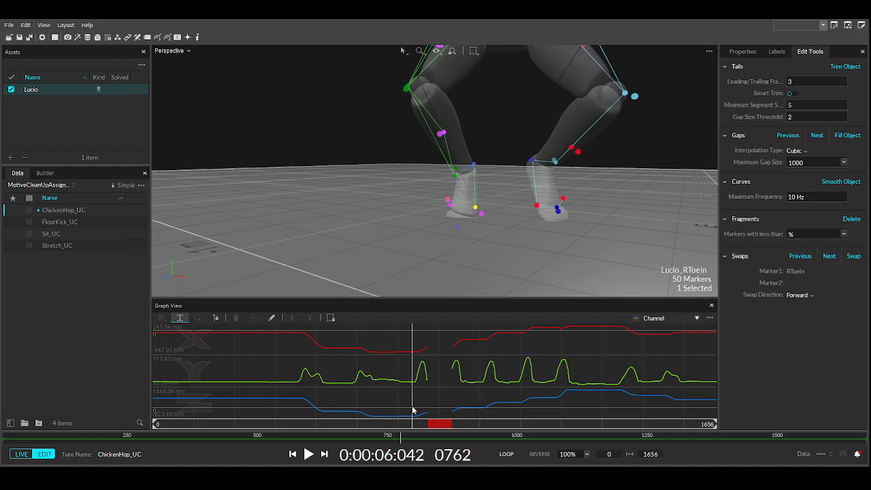
left_click_drag(411, 424, 427, 423)
- Check the label list's gap percentages, then add RToeOut as the second swap marker
left_click(776, 52)
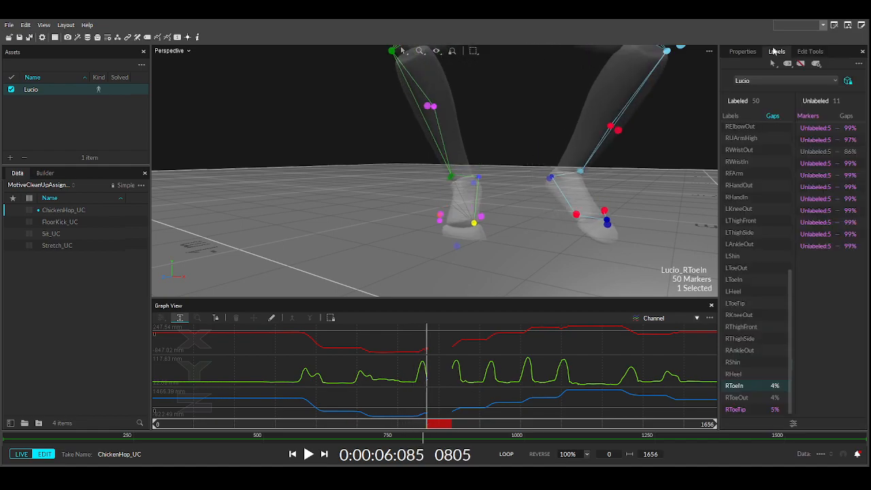
left_click(808, 54)
left_click_drag(428, 422, 447, 422)
right_click_drag(475, 267, 454, 235)
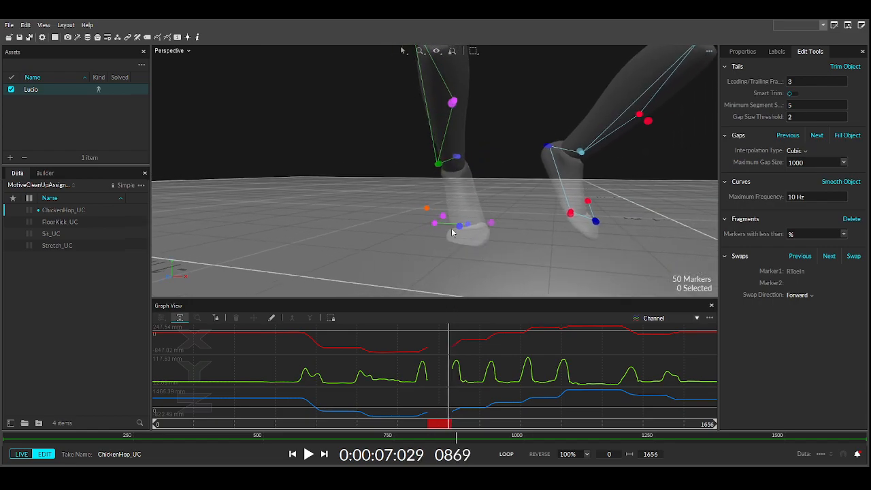
left_click(434, 224)
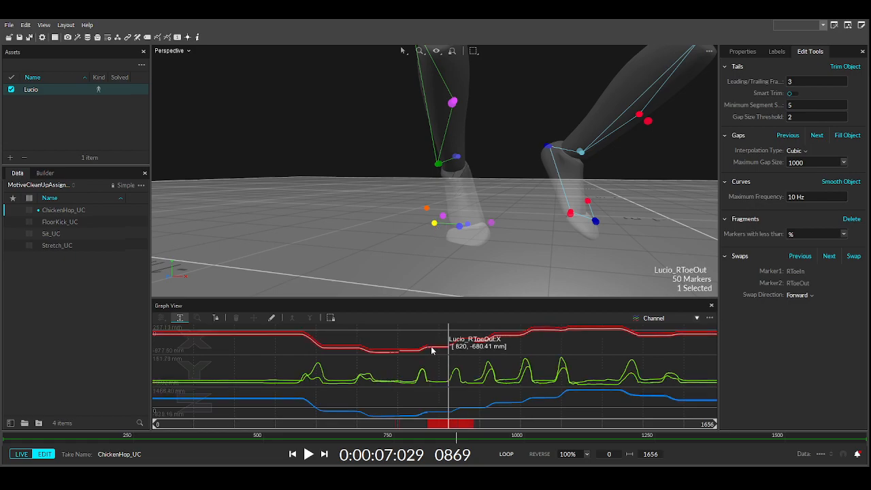
- Mark frames 809–869 as the edit range and reselect RToeIn at frame 769
mouse_move(429, 349)
left_mouse_down()
mouse_move(447, 344)
mouse_move(448, 354)
left_mouse_up()
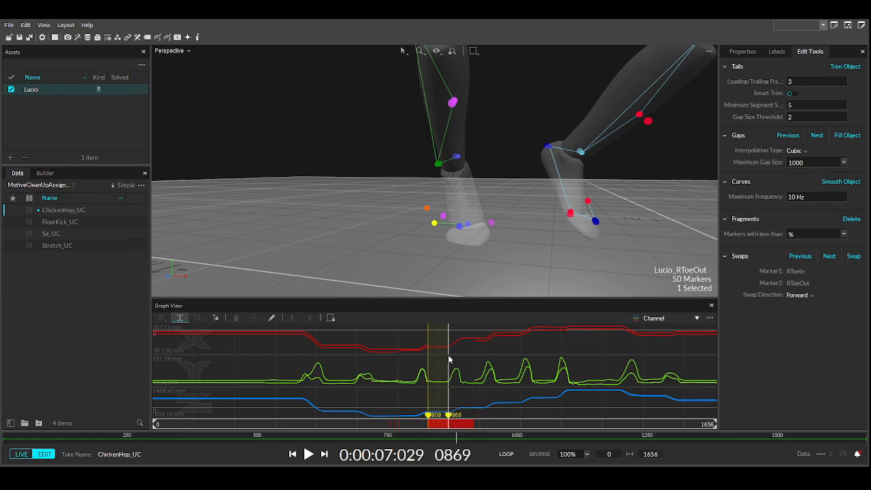
left_click_drag(449, 356, 450, 356)
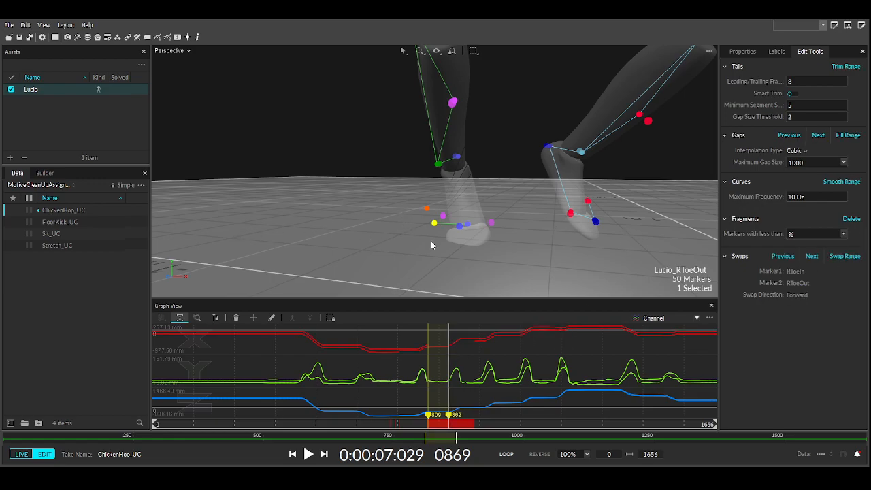
left_click(488, 246)
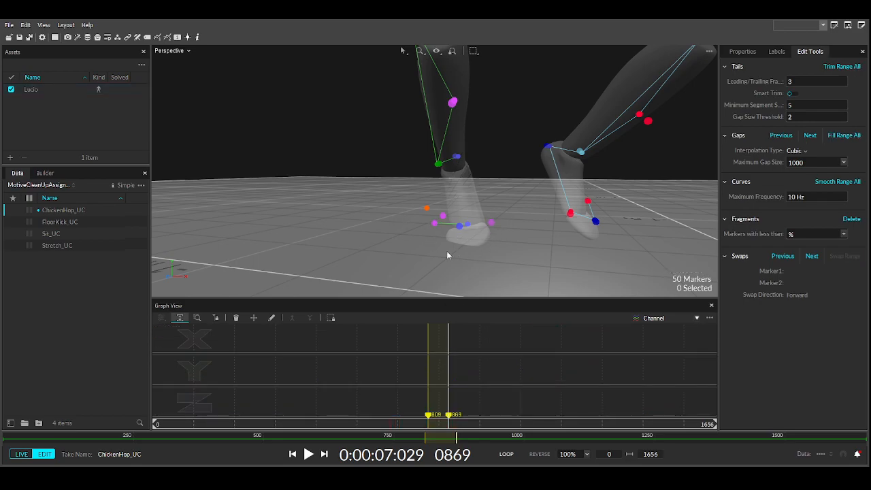
left_click_drag(416, 422, 413, 422)
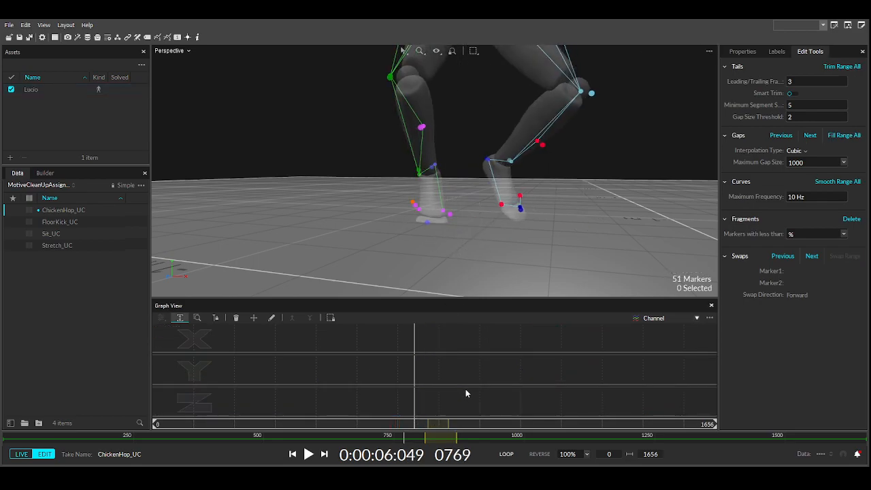
left_click(443, 211)
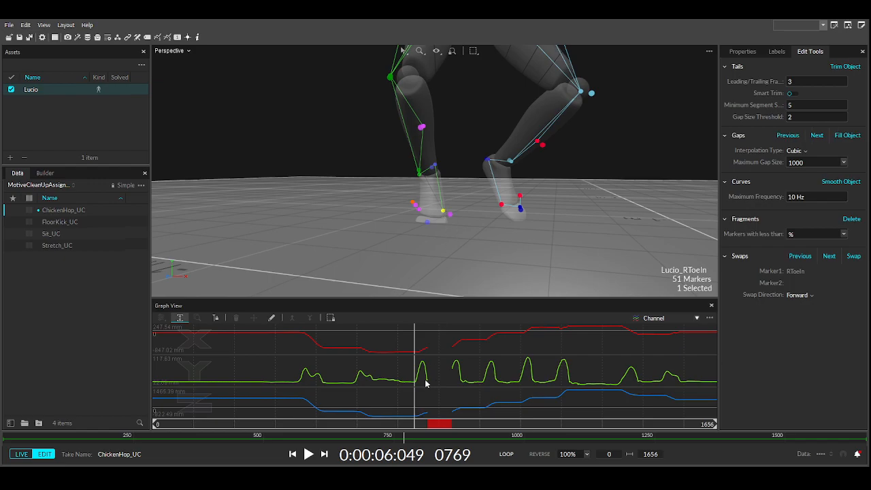
- Swap RToeIn and RToeOut labels over frames 808–871
left_click(418, 211)
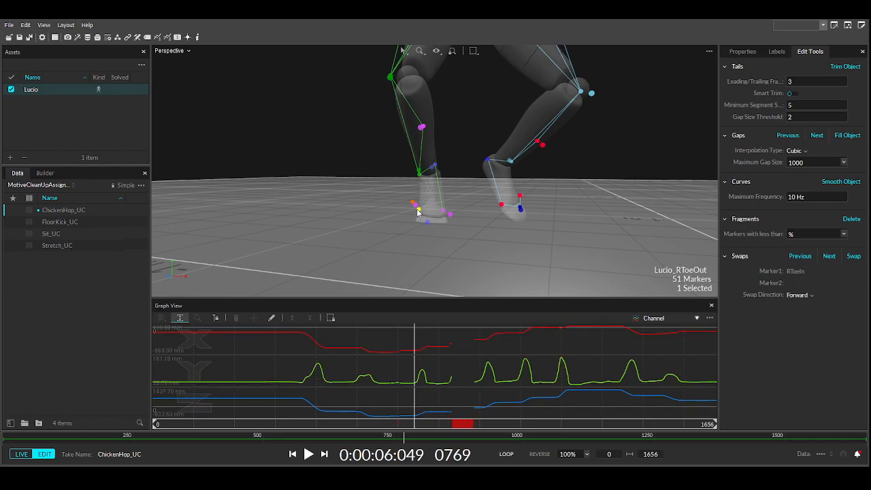
left_click(450, 220)
left_click(444, 215)
left_click_drag(418, 424, 437, 424)
right_click_drag(430, 244, 435, 237)
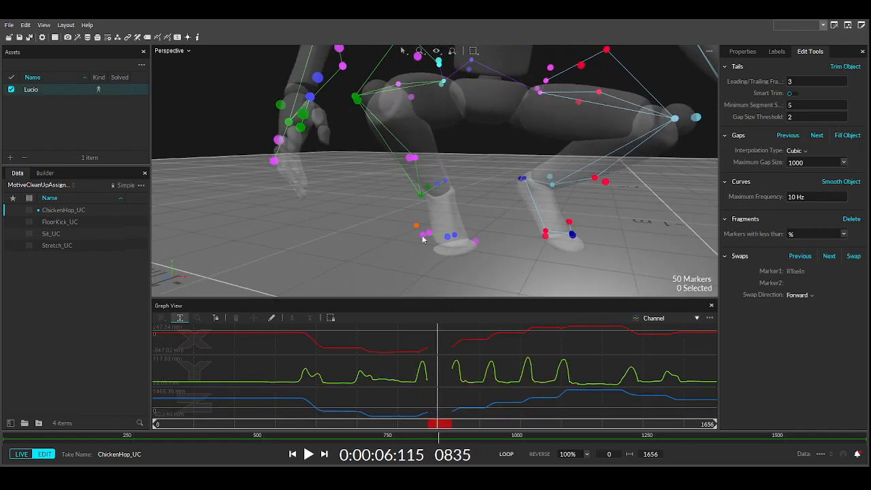
left_click(423, 235)
mouse_move(430, 350)
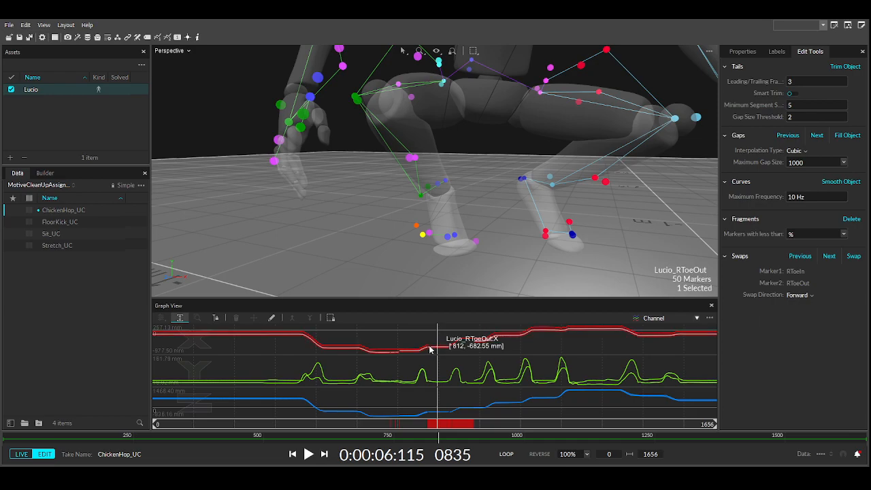
left_click_drag(429, 349, 449, 350)
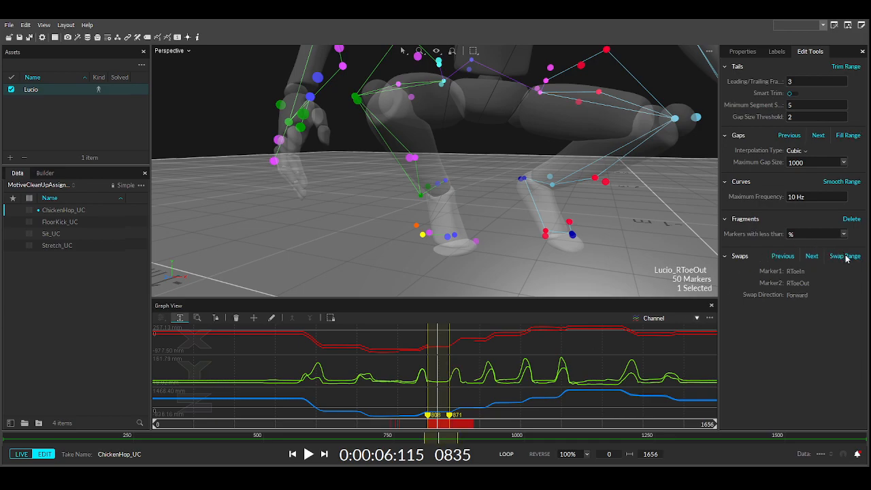
left_click(468, 272)
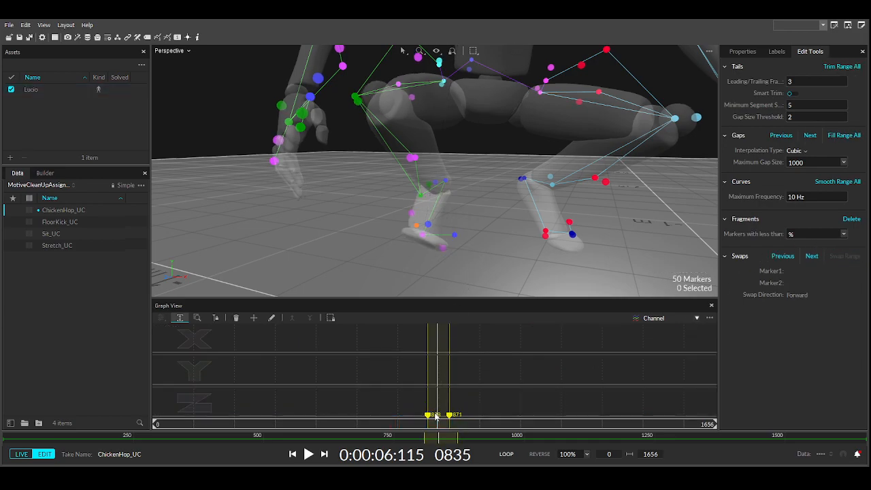
- Jump back to frame 674 and reselect RToeIn to check the result
left_click(412, 424)
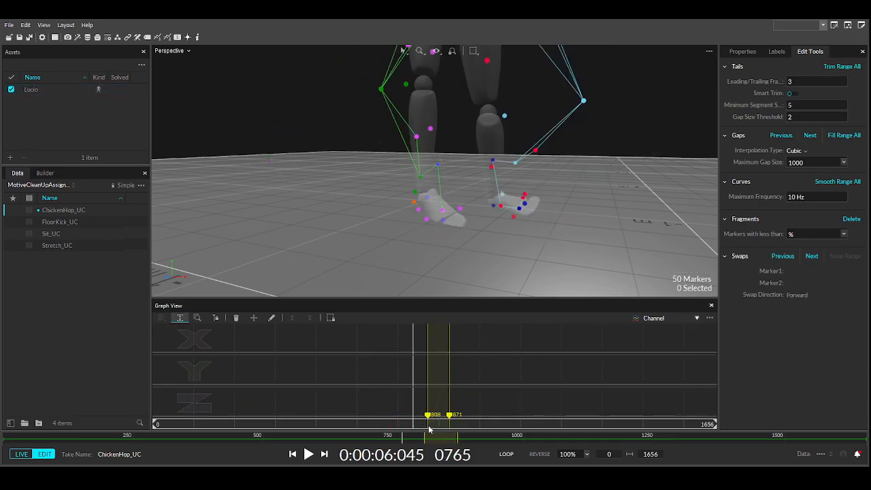
left_click(382, 423)
left_click(443, 207)
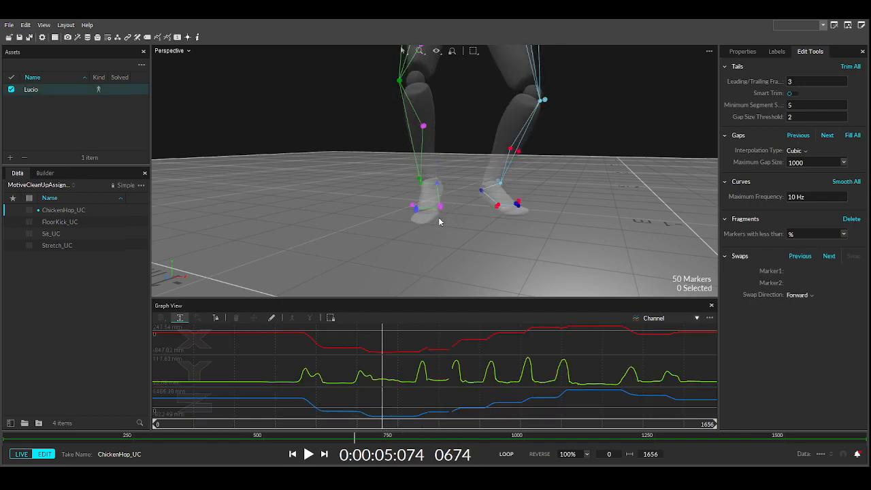
- Swap RToeIn with RToeTip over a short range near frame 810
left_click_drag(384, 426, 427, 421)
mouse_move(403, 240)
right_mouse_down()
mouse_move(472, 232)
mouse_move(386, 233)
right_mouse_up()
left_click(473, 232)
left_click(394, 231)
left_click_drag(427, 422, 350, 439)
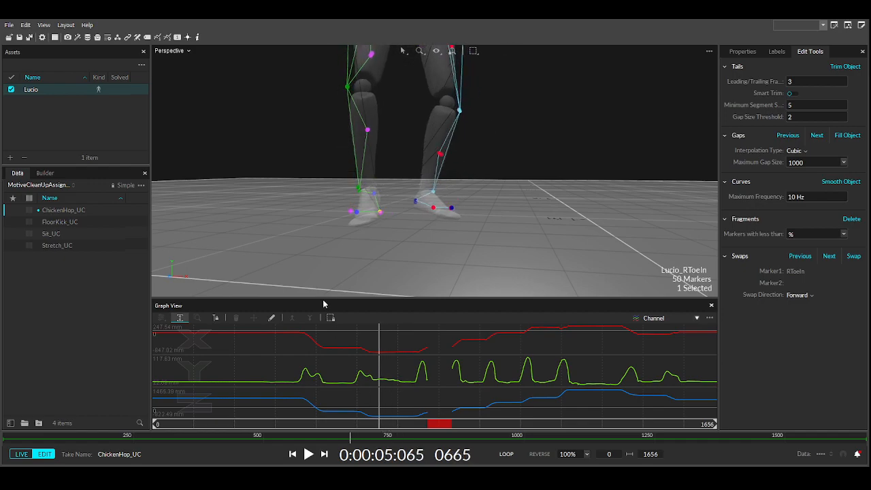
left_click(356, 213, "ctrl")
left_click_drag(428, 356, 450, 361)
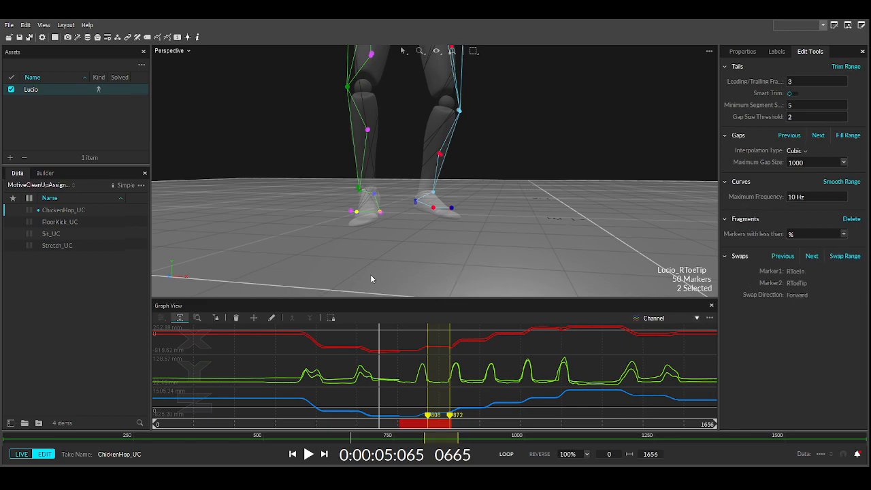
left_click(368, 279)
- Fill RToeIn's remaining gaps and smooth its whole trajectory at 10 Hz
left_click(379, 212)
left_click(419, 353)
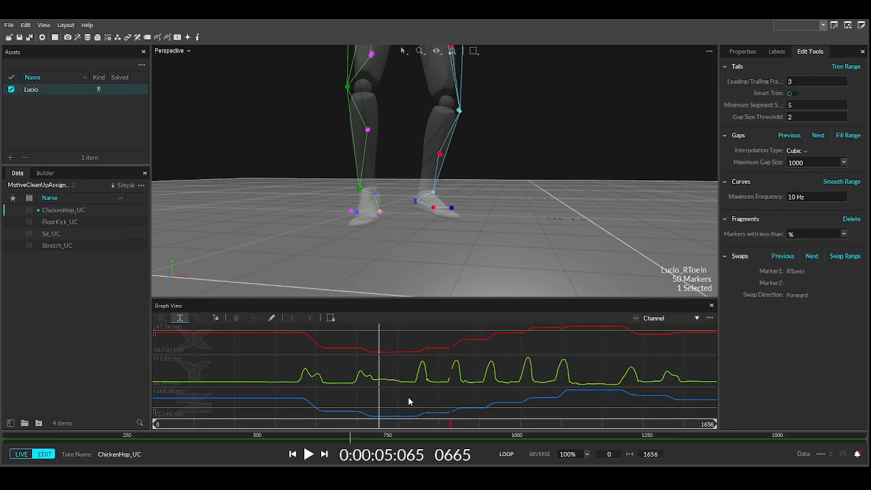
left_click_drag(429, 353, 450, 349)
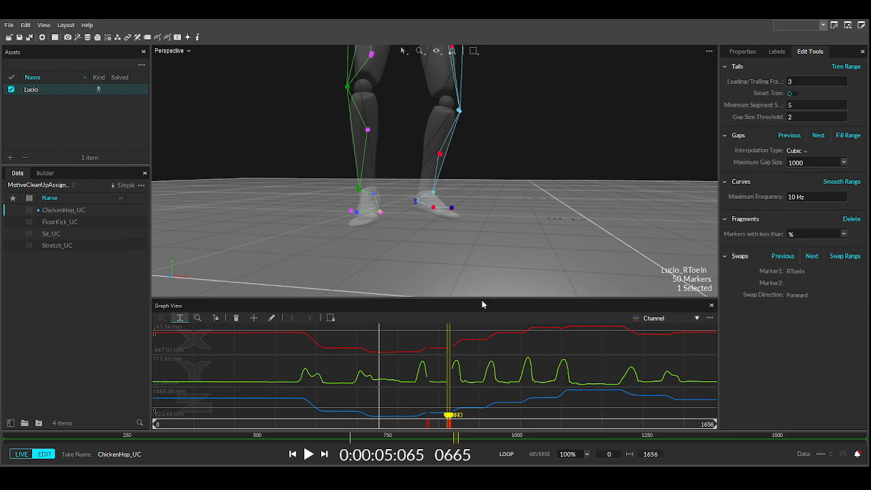
left_click(431, 364)
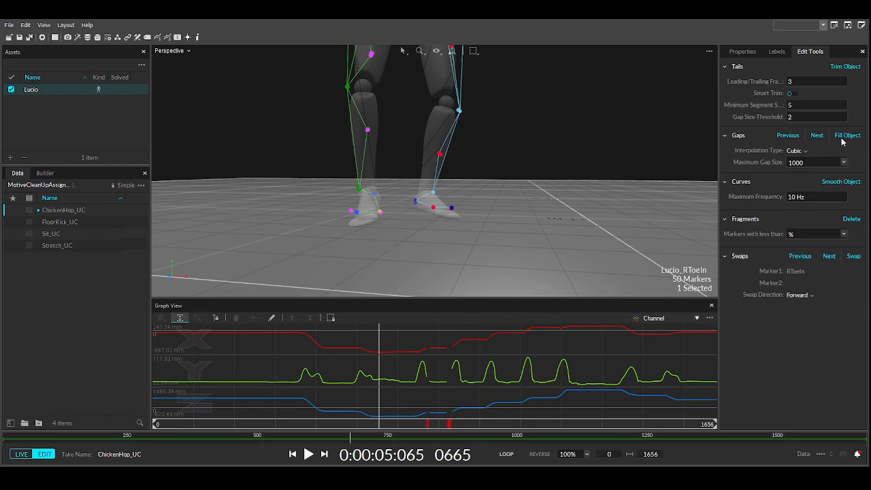
left_click(840, 183)
left_click(841, 184)
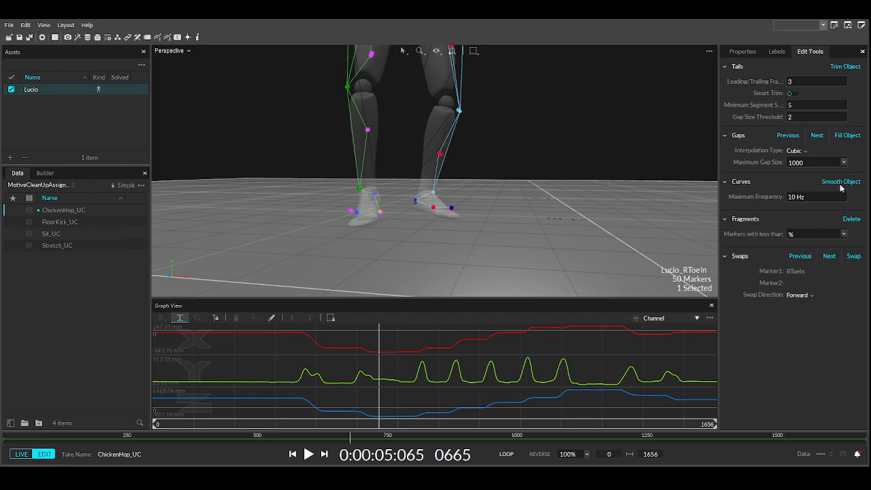
left_click(431, 282)
left_click_drag(378, 427, 467, 427)
right_click_drag(477, 267, 377, 197)
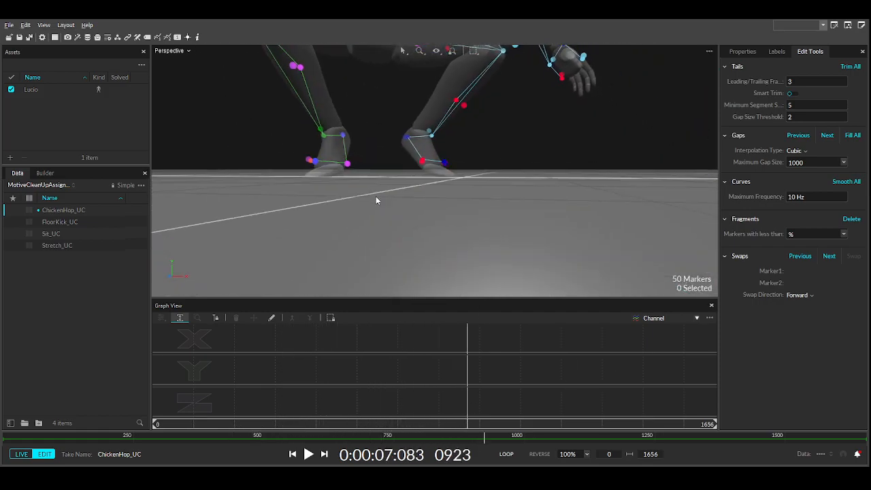
left_click_drag(468, 426, 392, 425)
right_click_drag(388, 285, 431, 279)
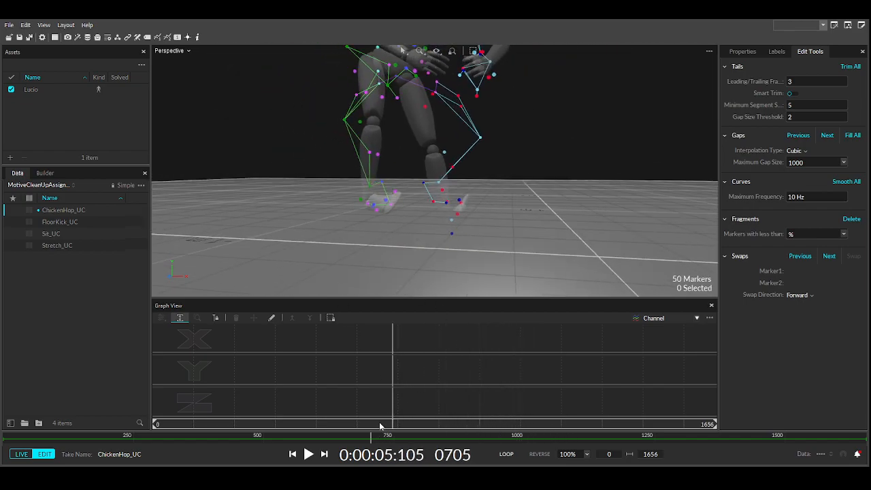
left_click_drag(380, 426, 351, 427)
right_click_drag(391, 255, 425, 262)
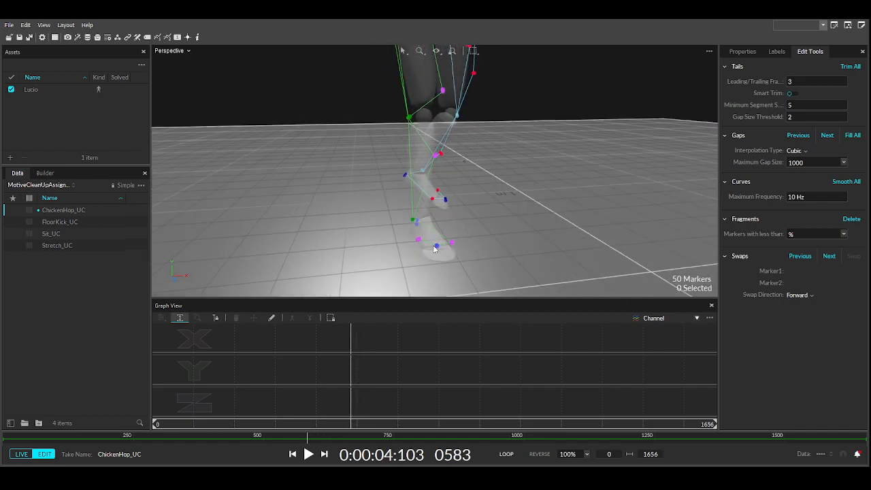
left_click(438, 247)
left_click(775, 51)
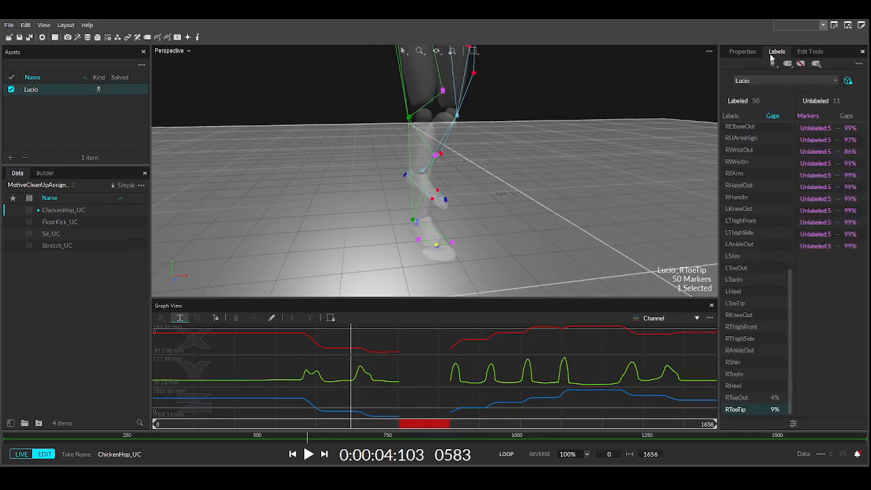
left_click(809, 52)
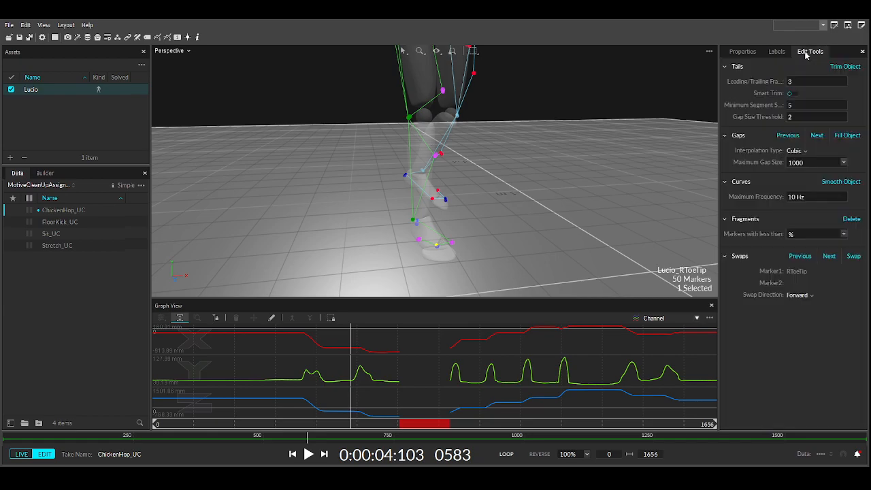
right_click_drag(442, 226, 336, 363)
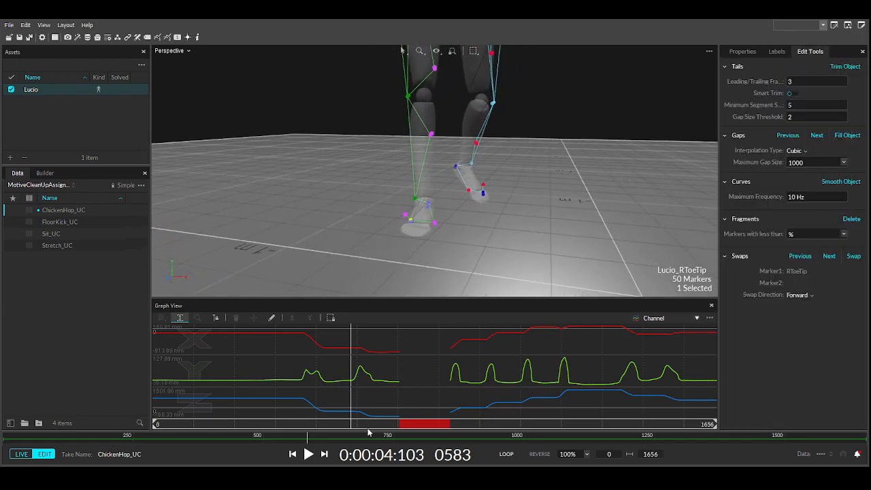
left_click_drag(362, 427, 406, 433)
right_click_drag(419, 265, 382, 224)
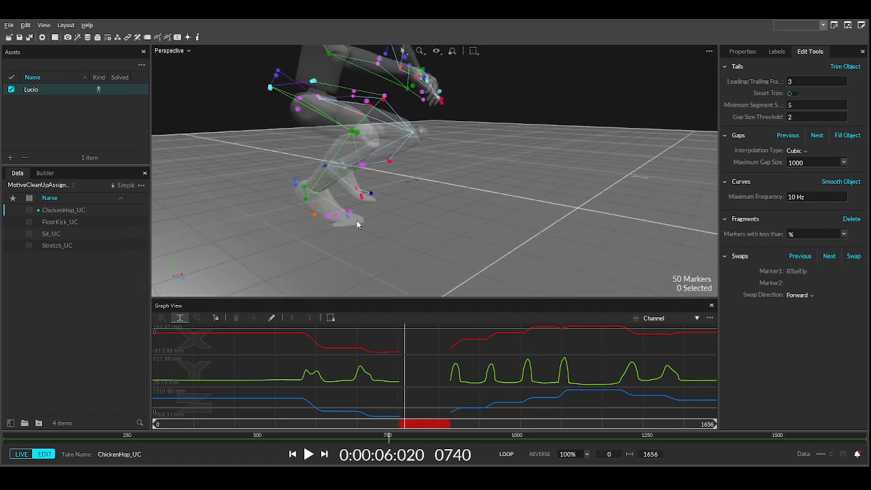
left_click_drag(401, 422, 456, 428)
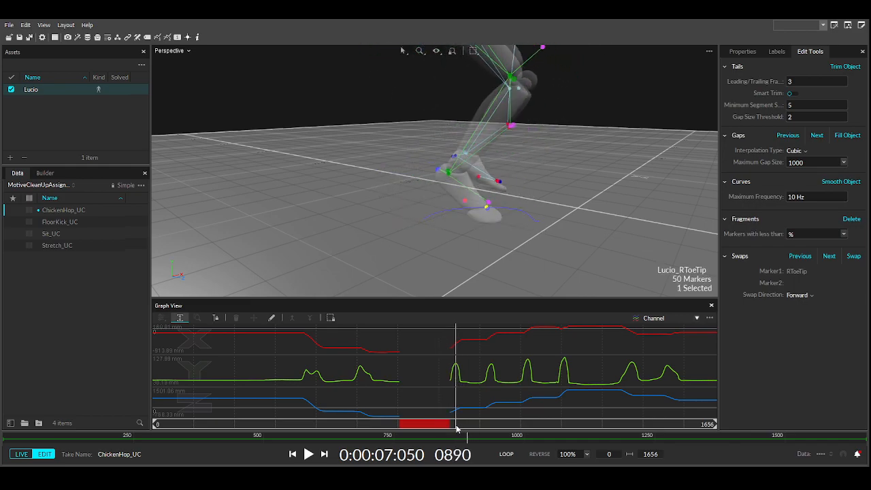
left_click(464, 204)
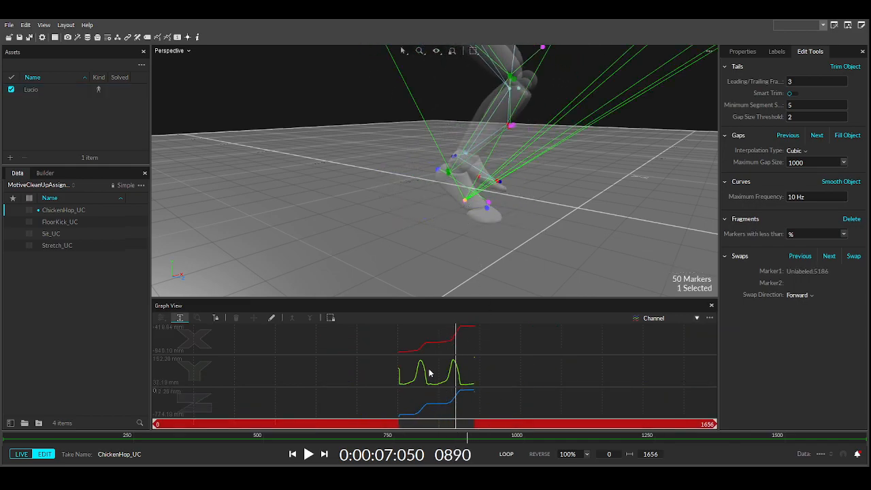
left_click(488, 208, "ctrl")
left_click(486, 211, "ctrl")
right_click_drag(464, 219, 431, 247)
left_click(434, 248)
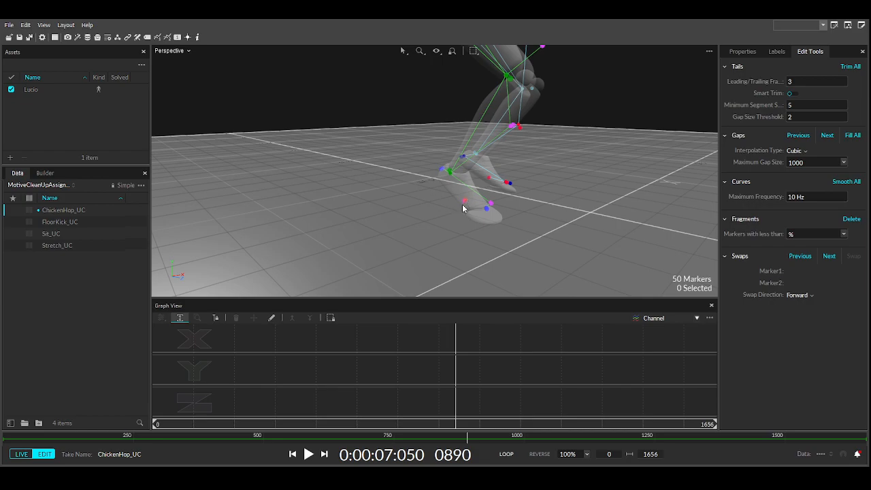
left_click_drag(441, 429, 389, 413)
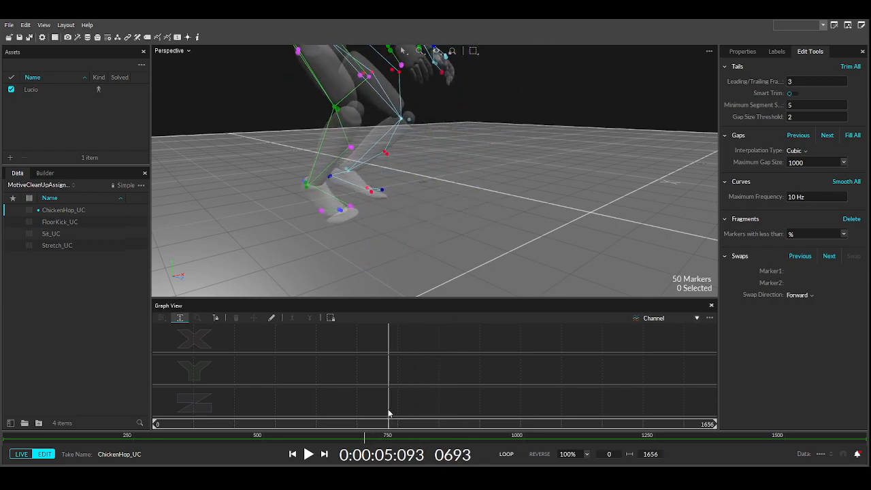
left_click(320, 211)
left_click_drag(390, 426, 399, 426)
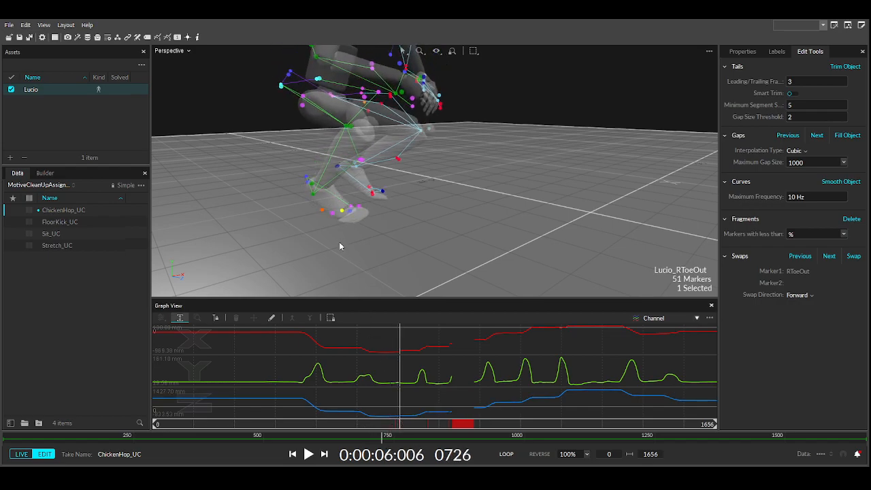
- Swap the unlabeled toe marker's data into RToeOut over frames 727–845
left_click(322, 211, "ctrl")
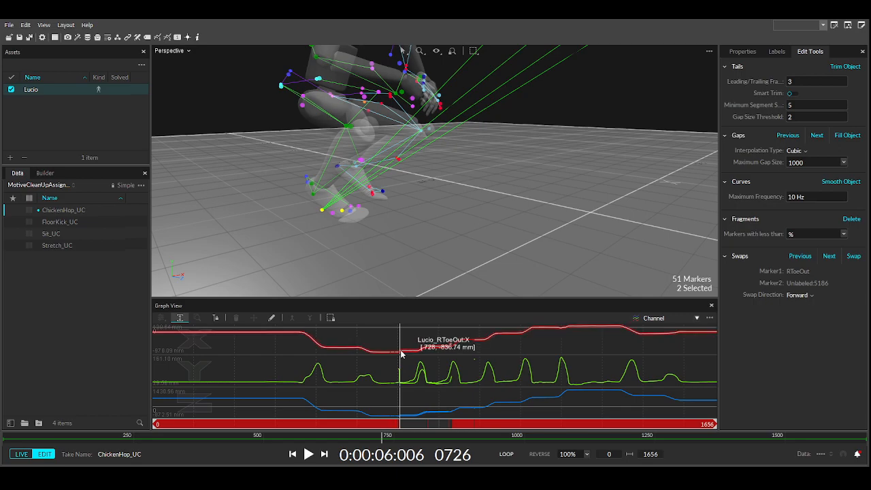
left_click_drag(401, 353, 444, 391)
left_click(409, 274)
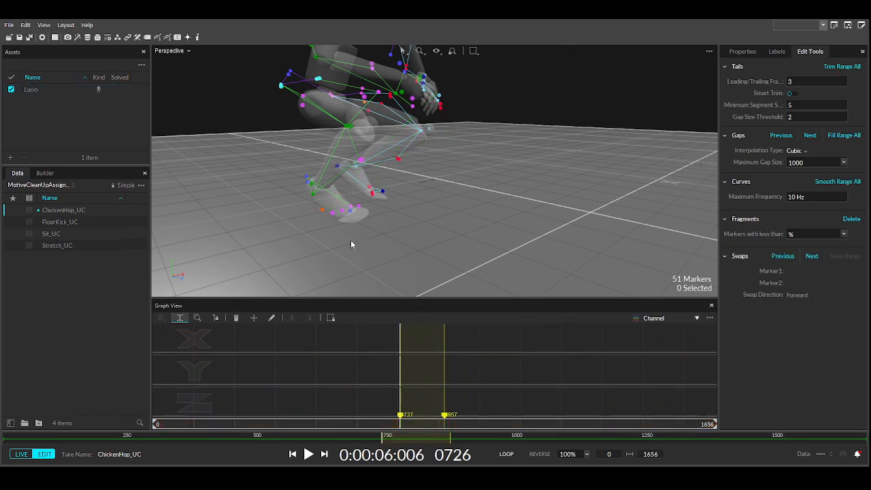
left_click(322, 212)
left_click_drag(446, 417, 476, 417)
left_click_drag(385, 434, 340, 434)
left_click(322, 210)
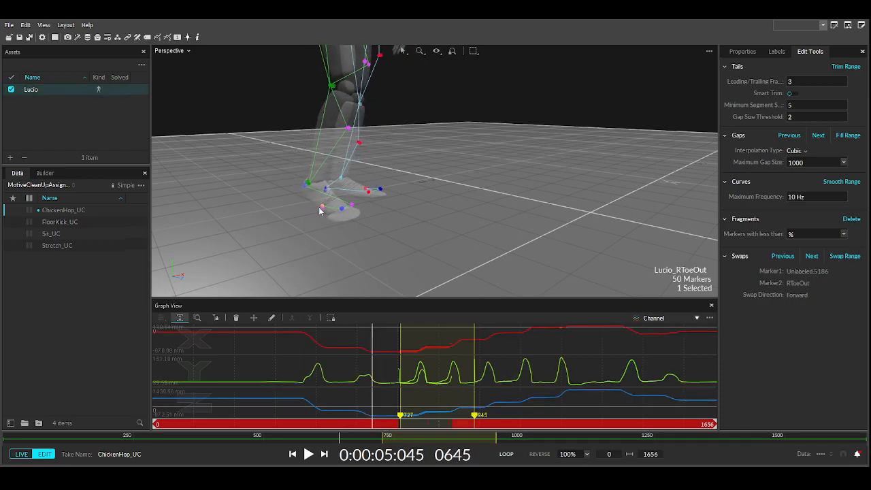
left_click(428, 424)
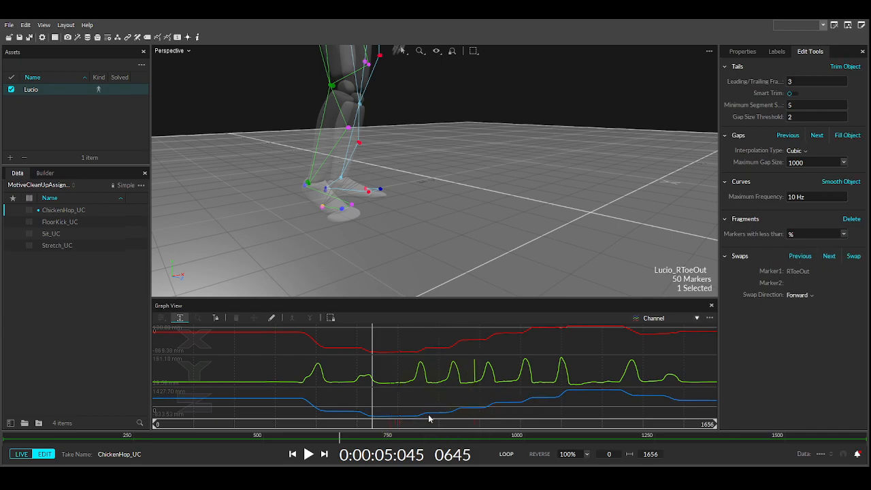
- Fill RToeOut's remaining gap and smooth its whole trajectory at 10 Hz
left_click_drag(470, 368, 477, 370)
left_click(441, 405)
left_click(402, 355)
left_click_drag(401, 356, 403, 357)
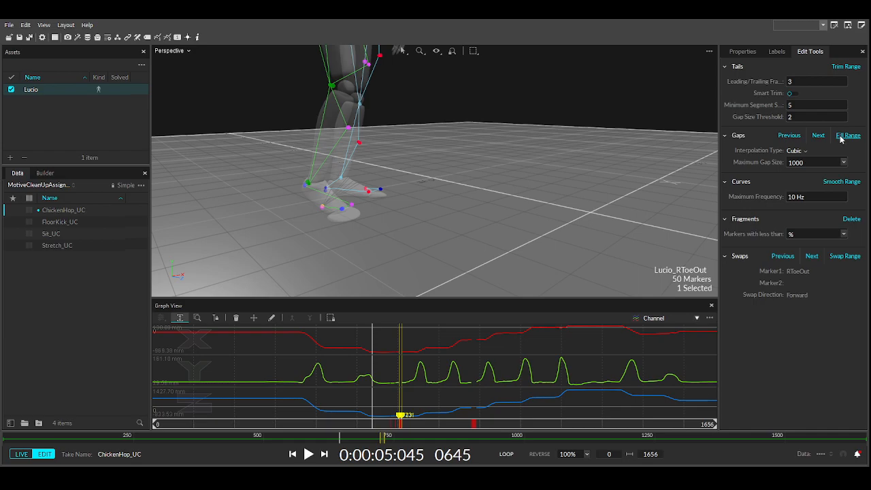
left_click(587, 354)
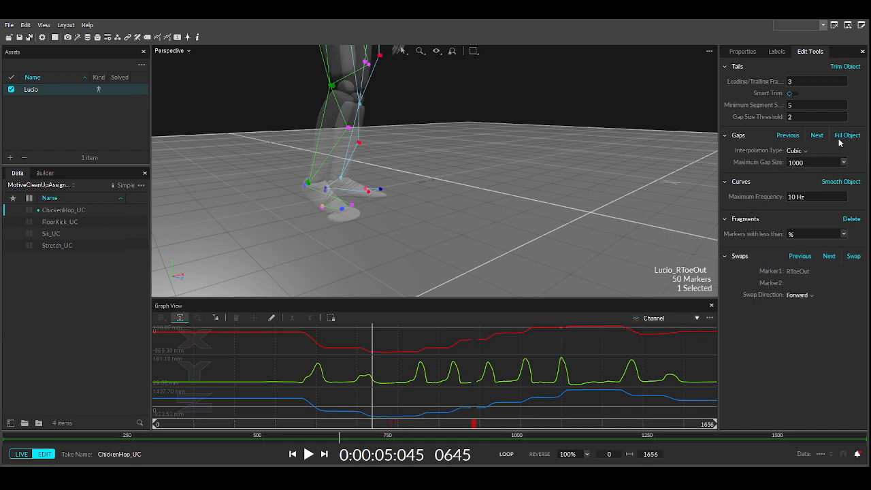
left_click(841, 182)
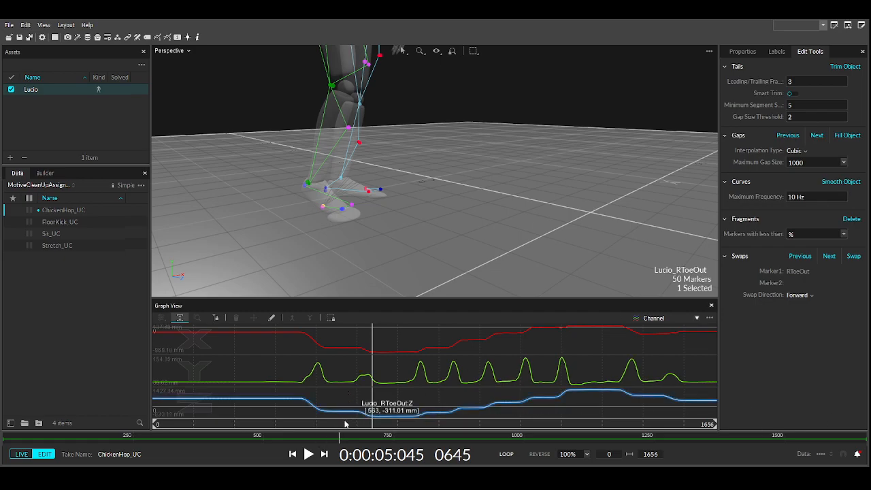
- Swap the unlabeled foot marker's data into RToeTip over frames 724–868
left_click_drag(333, 424, 430, 424)
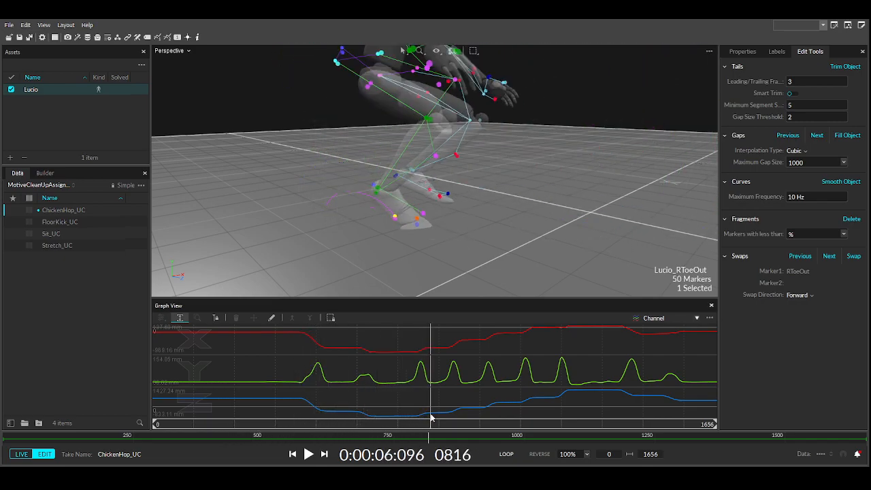
left_click(418, 221, "ctrl")
left_click(417, 221)
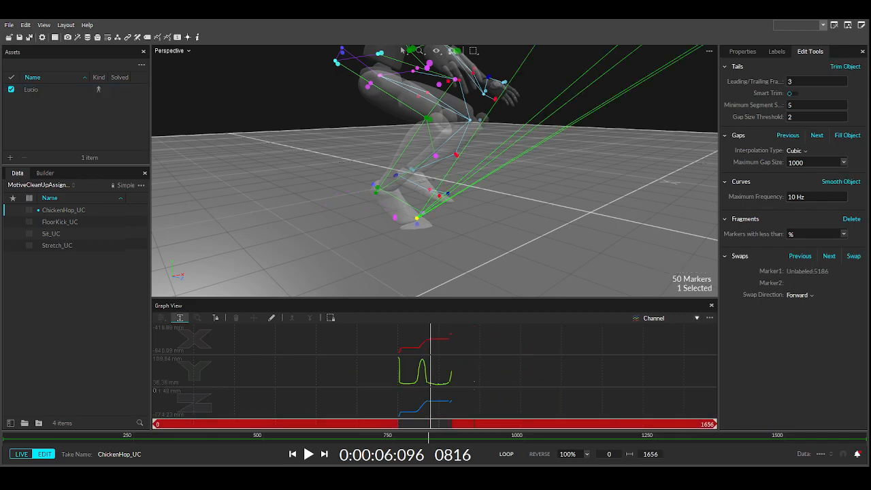
left_click_drag(432, 429, 463, 429)
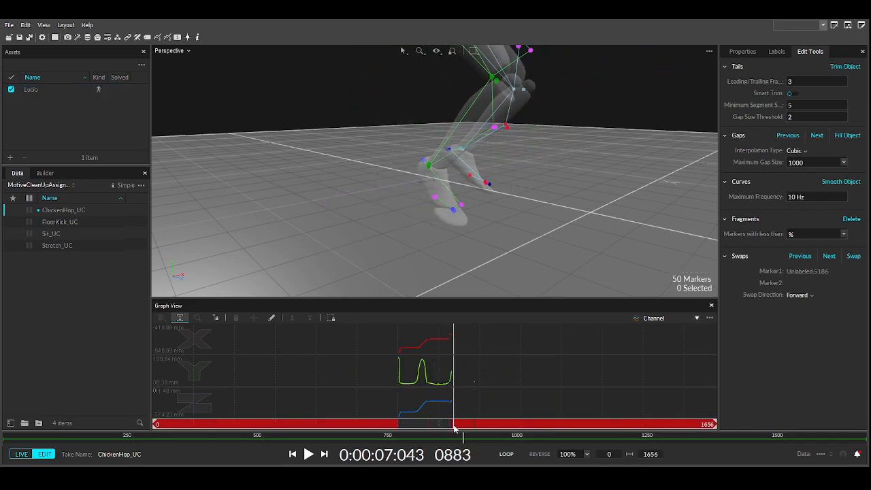
left_click(454, 209)
left_click_drag(399, 379, 450, 399)
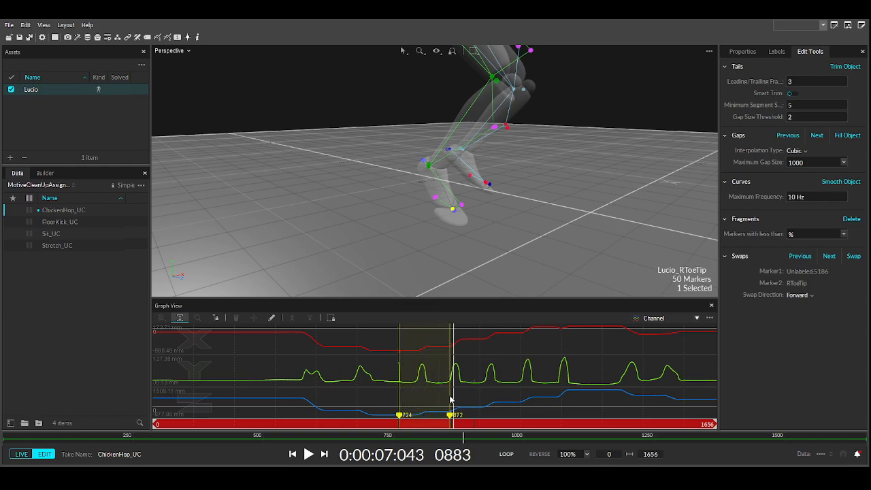
left_click(845, 256)
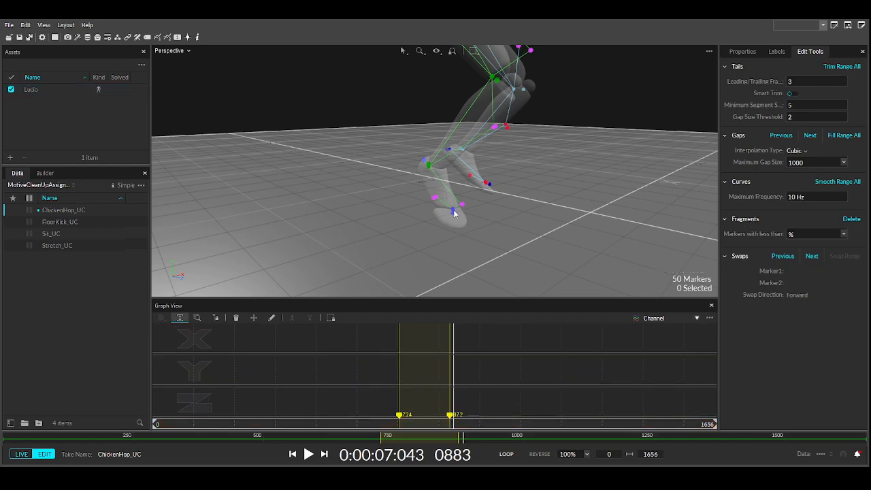
- Delete RToeTip's bad frames 724–731, then fill its gaps and smooth it at 10 Hz
left_click(399, 365)
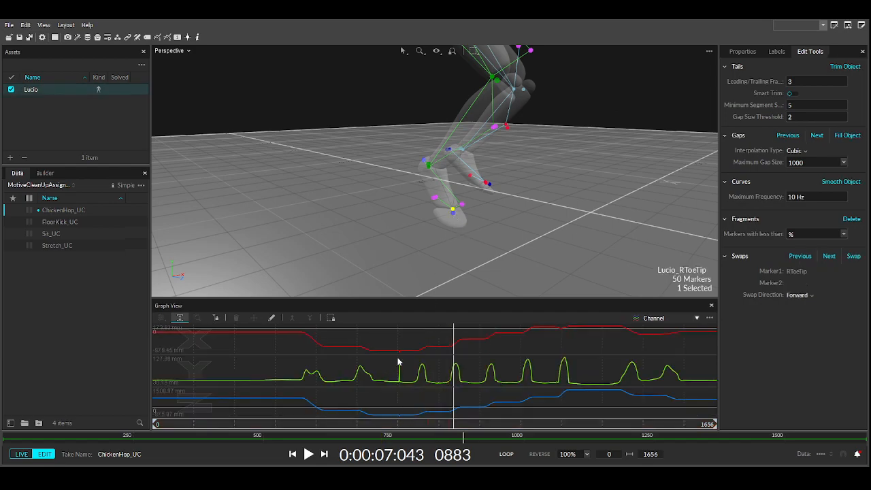
left_click_drag(399, 359, 452, 353)
key("Delete")
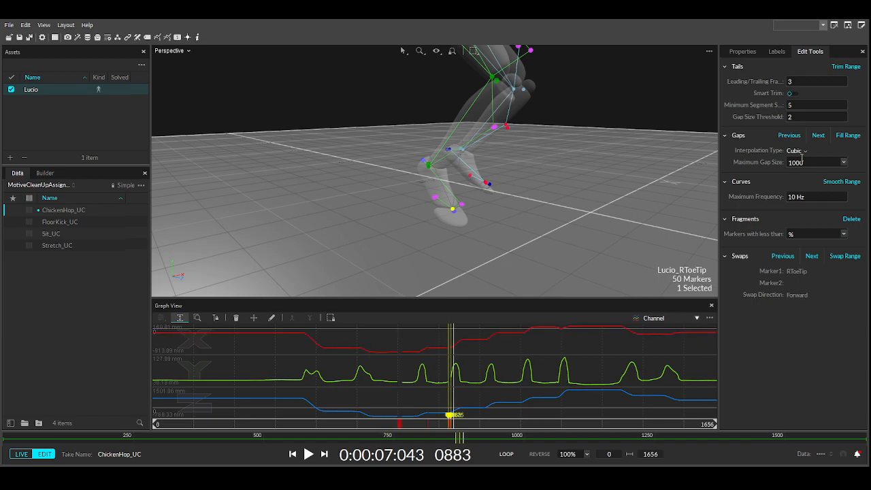
left_click(608, 341)
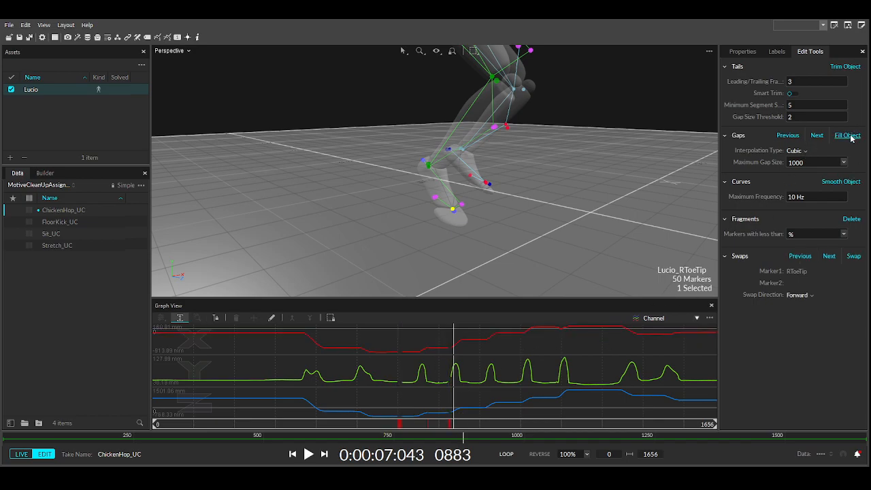
left_click(842, 183)
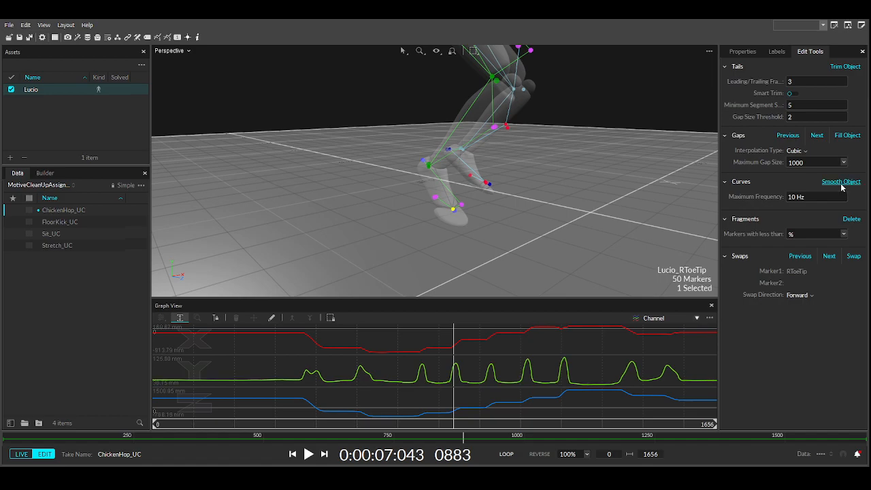
scroll(613, 207, "down", 2)
- Review the take through frame 1198, check the label list, and box-select all 50 Lucio markers
left_click_drag(392, 431, 530, 403)
right_click_drag(590, 258, 334, 249)
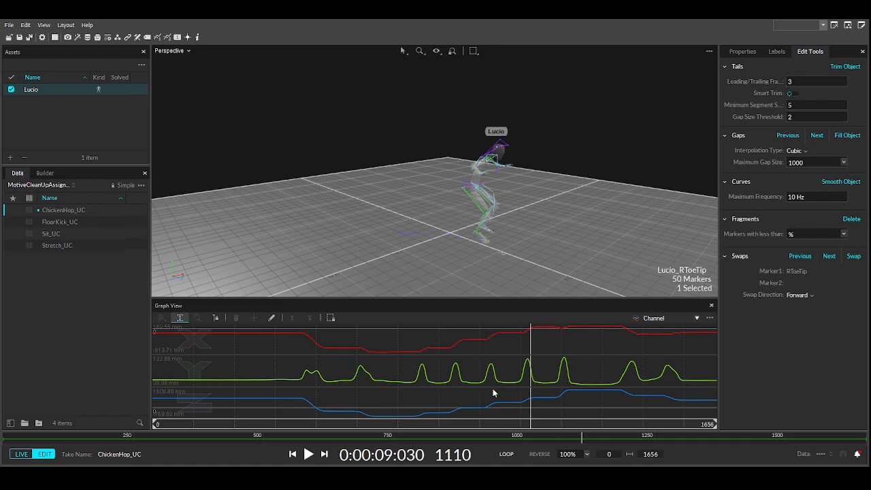
mouse_move(527, 427)
left_mouse_down()
mouse_move(626, 426)
mouse_move(640, 441)
mouse_move(699, 419)
mouse_move(716, 402)
left_mouse_up()
left_click(776, 52)
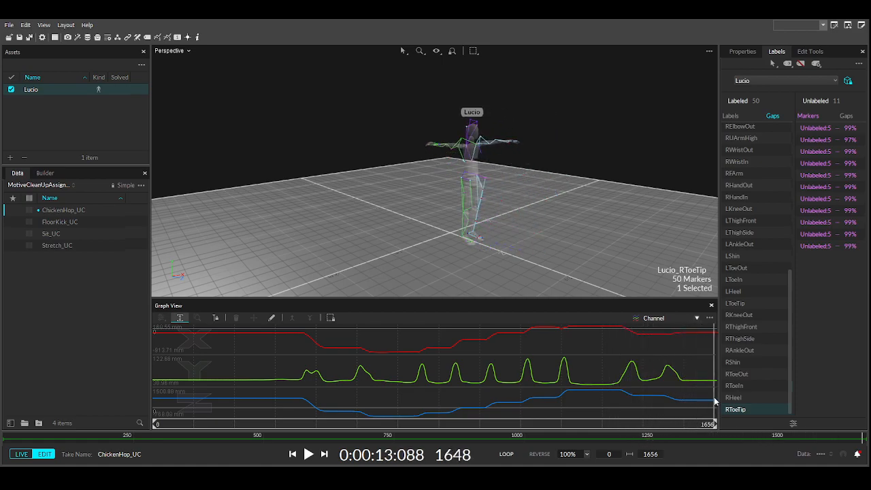
mouse_move(377, 91)
left_mouse_down()
mouse_move(554, 238)
mouse_move(560, 283)
left_mouse_up()
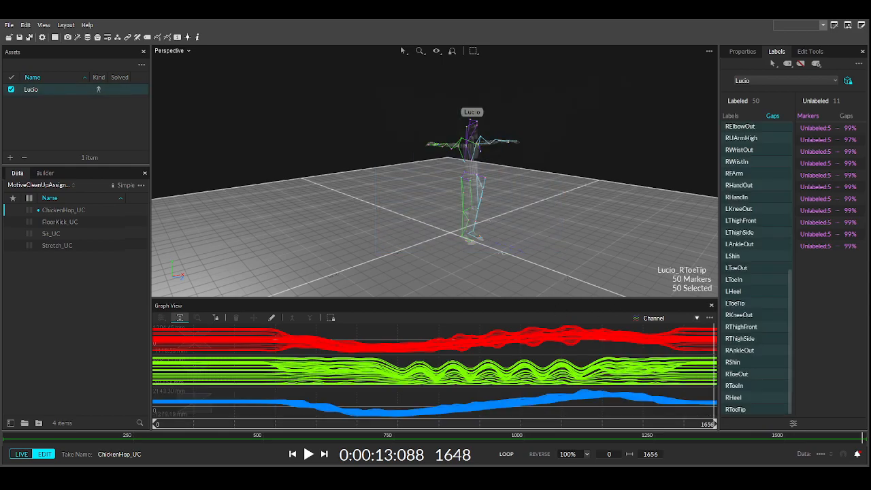
left_click(810, 51)
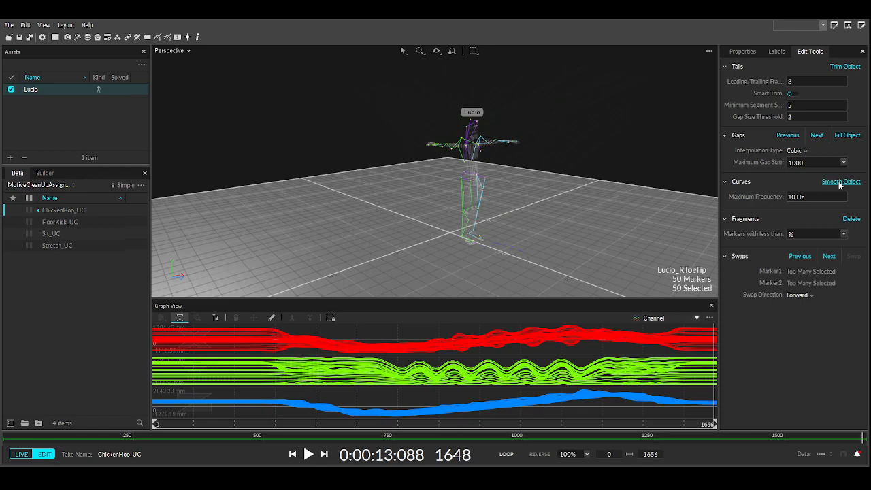